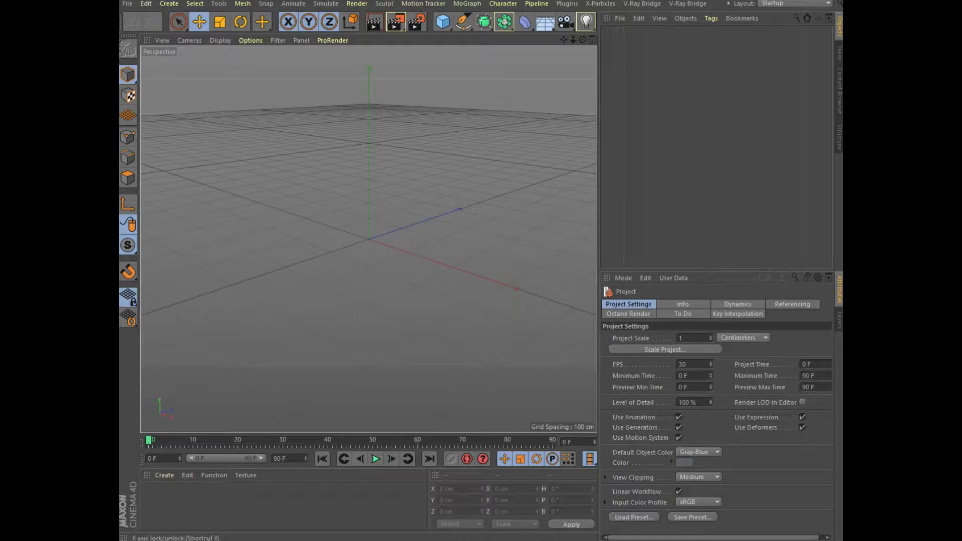
- Add a 100 cm sphere primitive and raise its Segments to 50
{"action": "left_click", "coordinate": [442, 22]}
{"action": "left_click", "coordinate": [661, 58]}
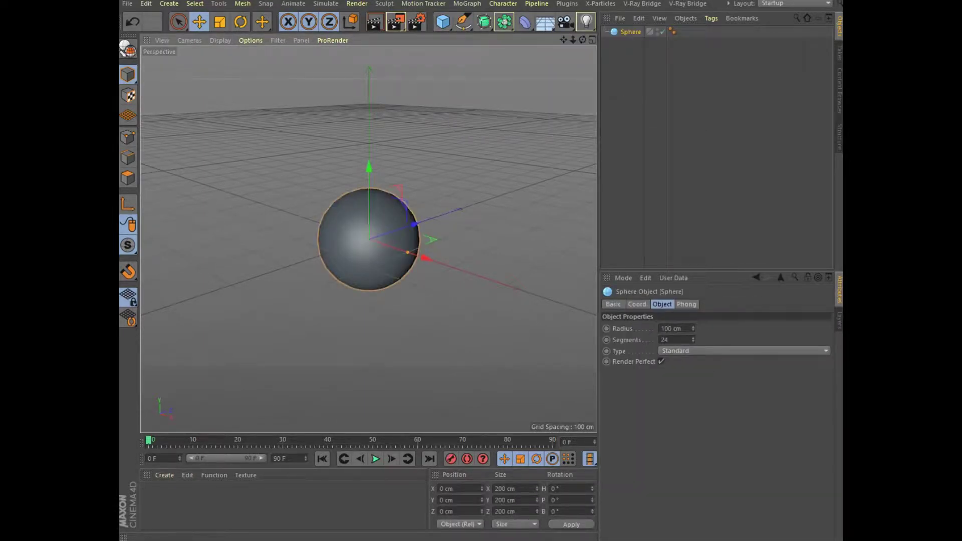
{"action": "double_click", "coordinate": [666, 340]}
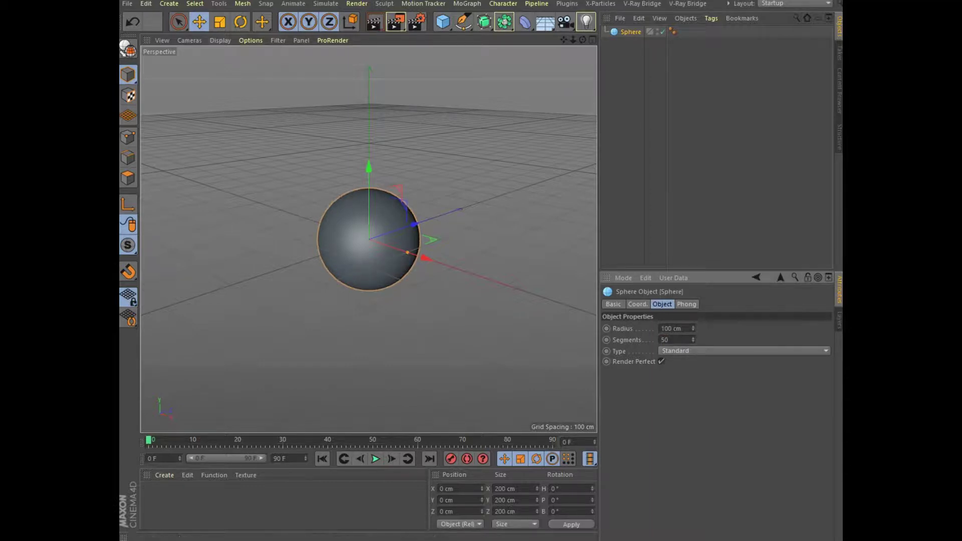
- Show the sphere in Gouraud Shading (Lines) and nest a Taper deformer under it
{"action": "left_click", "coordinate": [220, 40]}
{"action": "left_click", "coordinate": [257, 68]}
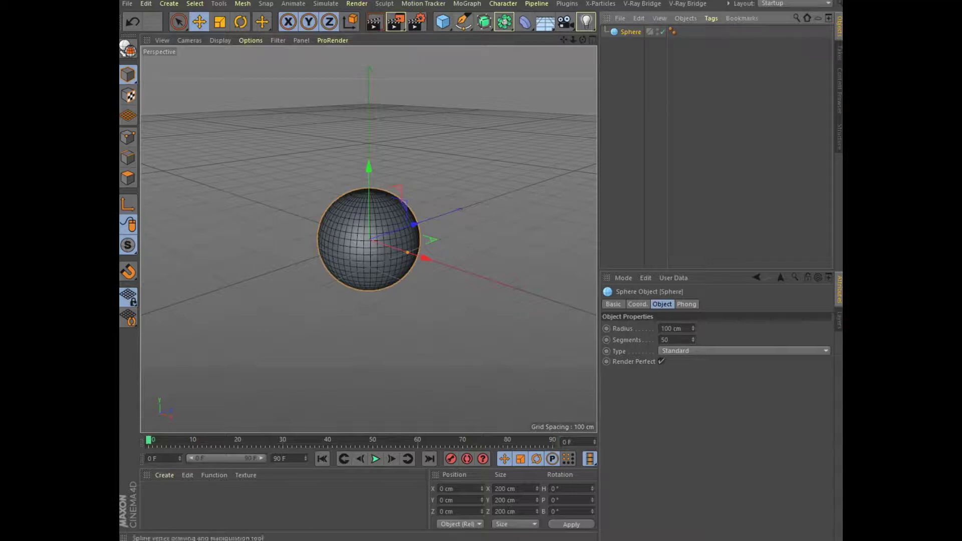
{"action": "left_click", "coordinate": [524, 21]}
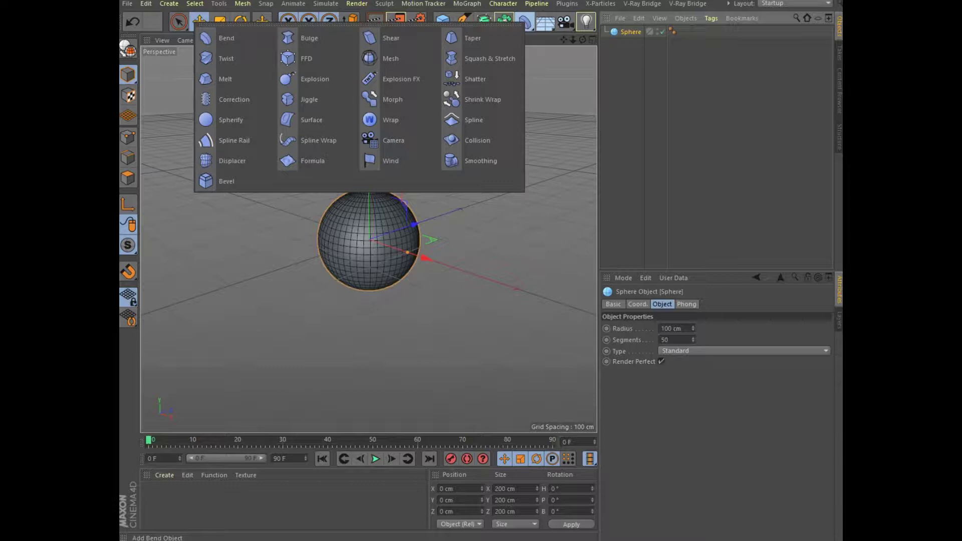
{"action": "left_click", "coordinate": [471, 38]}
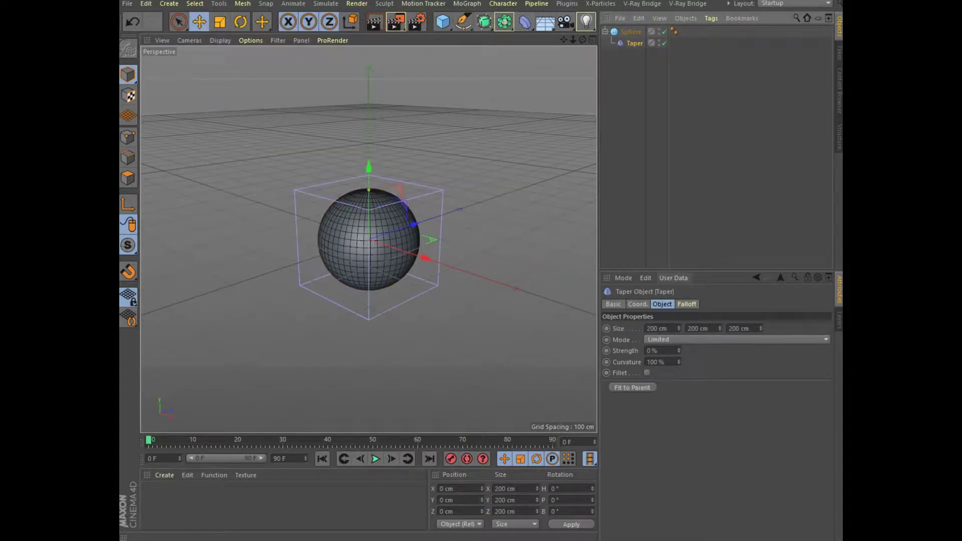
- Set Taper Strength to 71% and lower it to Y -17.064 cm for a teardrop shape
{"action": "left_click_drag", "start_coordinate": [678, 350], "coordinate": [713, 350]}
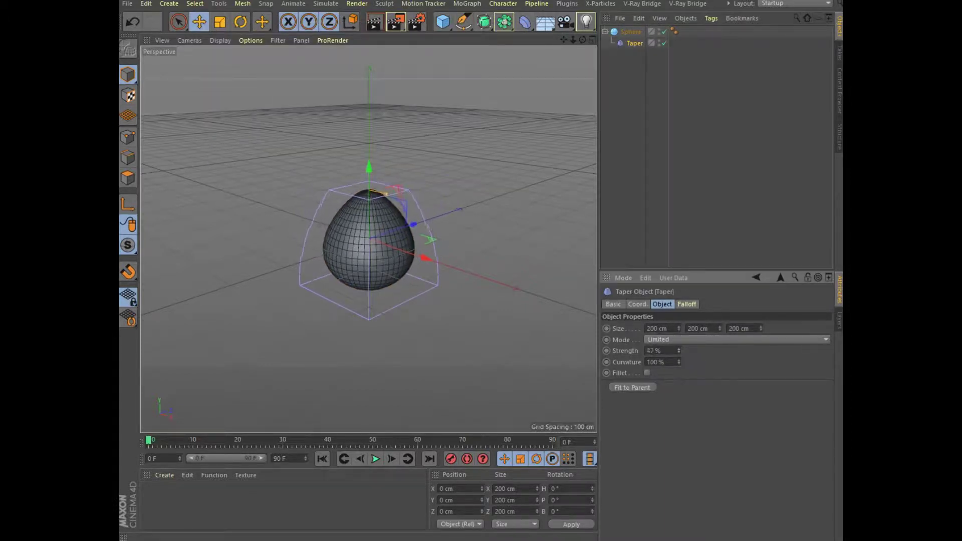
{"action": "mouse_move", "coordinate": [369, 166]}
{"action": "left_mouse_down"}
{"action": "mouse_move", "coordinate": [369, 192]}
{"action": "mouse_move", "coordinate": [369, 177]}
{"action": "left_mouse_up"}
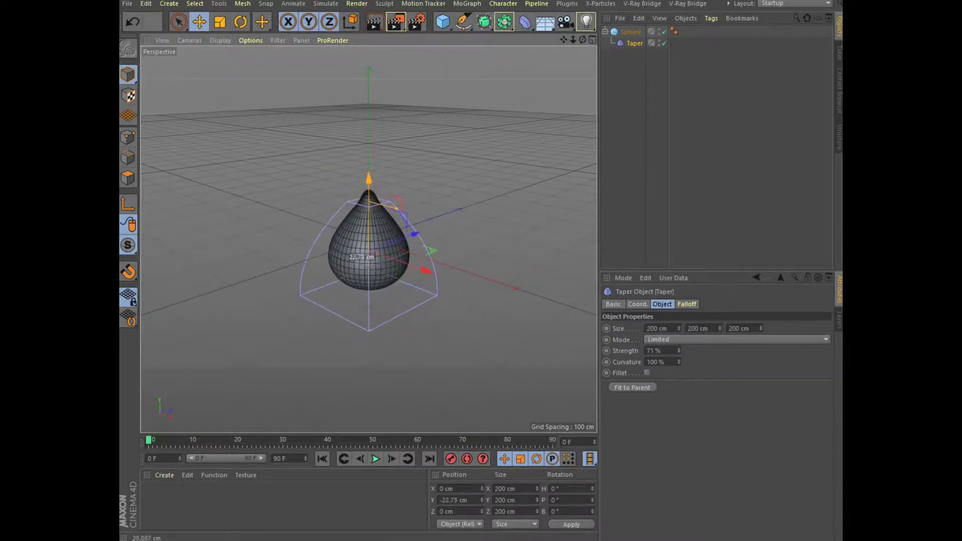
{"action": "mouse_move", "coordinate": [369, 176]}
{"action": "left_mouse_down"}
{"action": "mouse_move", "coordinate": [368, 239]}
{"action": "mouse_move", "coordinate": [369, 180]}
{"action": "left_mouse_up"}
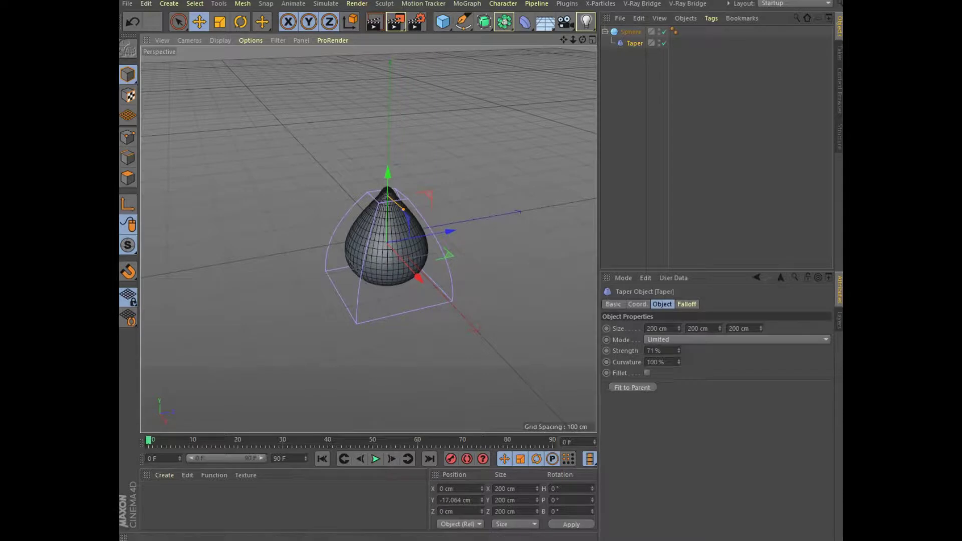
- Create material Mat and load the orange striped onion-skin image as its Color texture
{"action": "left_click", "coordinate": [164, 475]}
{"action": "left_click", "coordinate": [186, 355]}
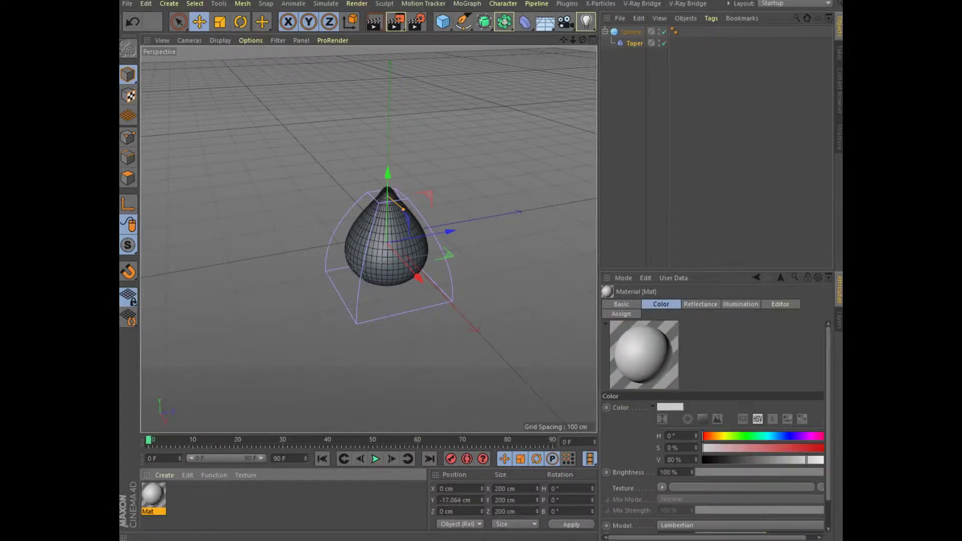
{"action": "double_click", "coordinate": [153, 495]}
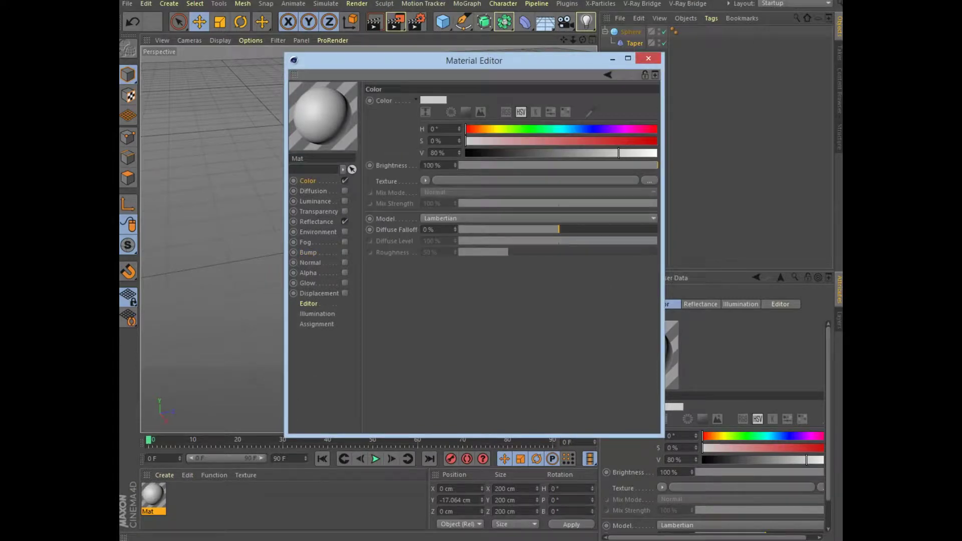
{"action": "left_click", "coordinate": [649, 181]}
{"action": "left_click", "coordinate": [699, 268]}
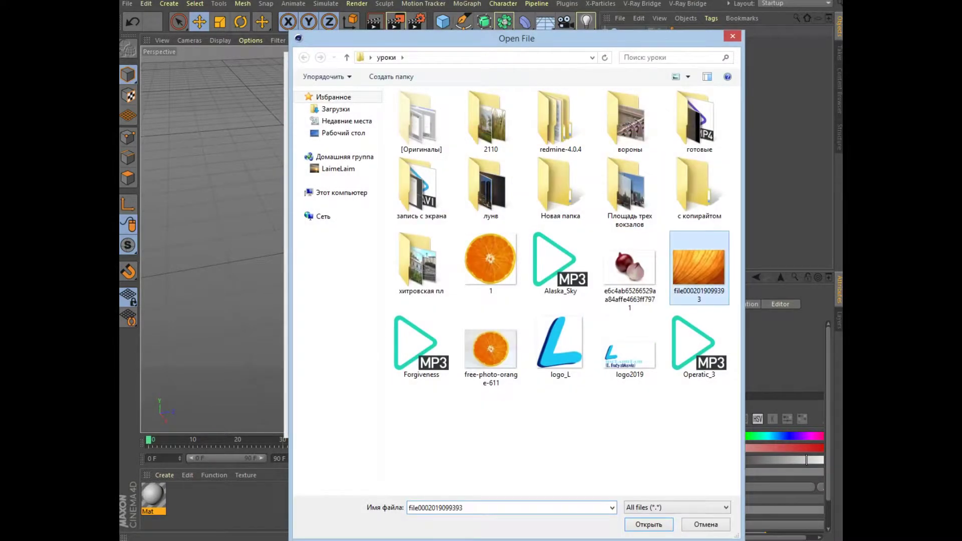
{"action": "left_click", "coordinate": [660, 524]}
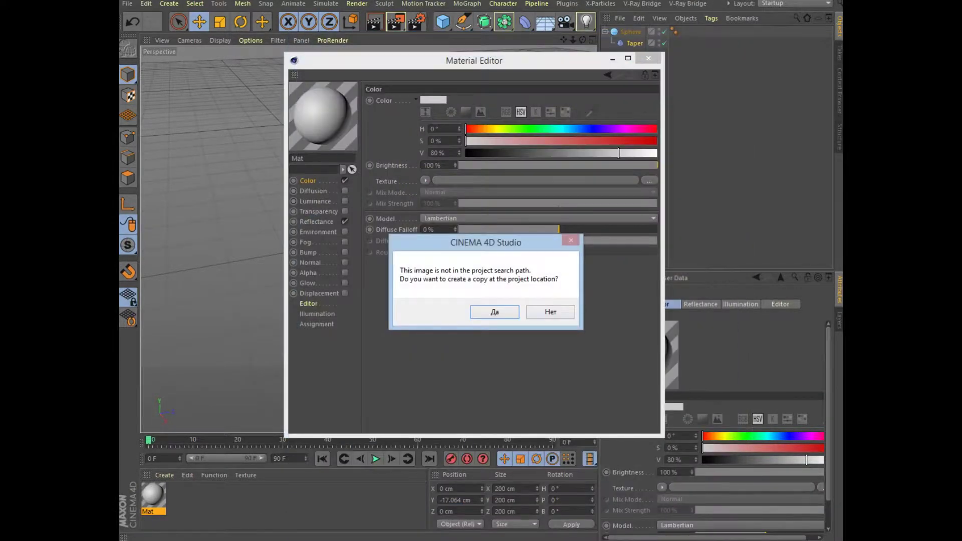
{"action": "left_click", "coordinate": [549, 312]}
- Apply the Mat material to the teardrop sphere
{"action": "left_click", "coordinate": [648, 58]}
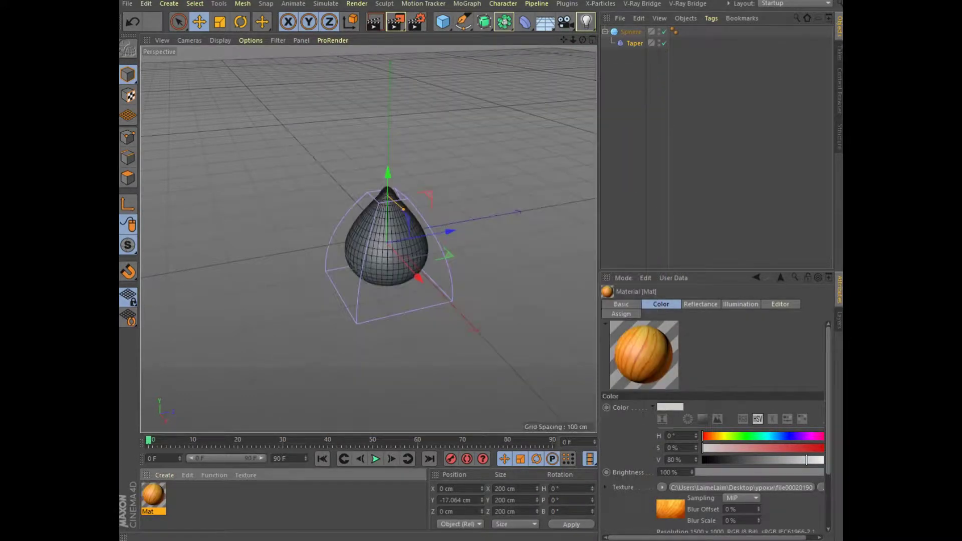
{"action": "left_click_drag", "start_coordinate": [153, 495], "coordinate": [387, 240]}
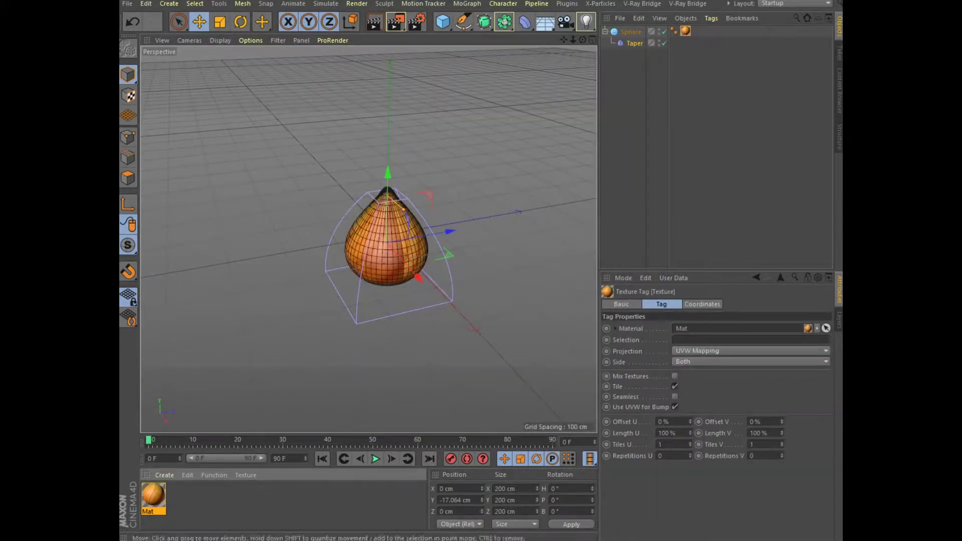
{"action": "scroll", "coordinate": [386, 240], "scroll_direction": "up", "scroll_amount": 2}
- Set the texture tag to Length U 12%, Offset U 20%, Offset V -25%, and test-render
{"action": "scroll", "coordinate": [387, 241], "scroll_direction": "up", "scroll_amount": 2}
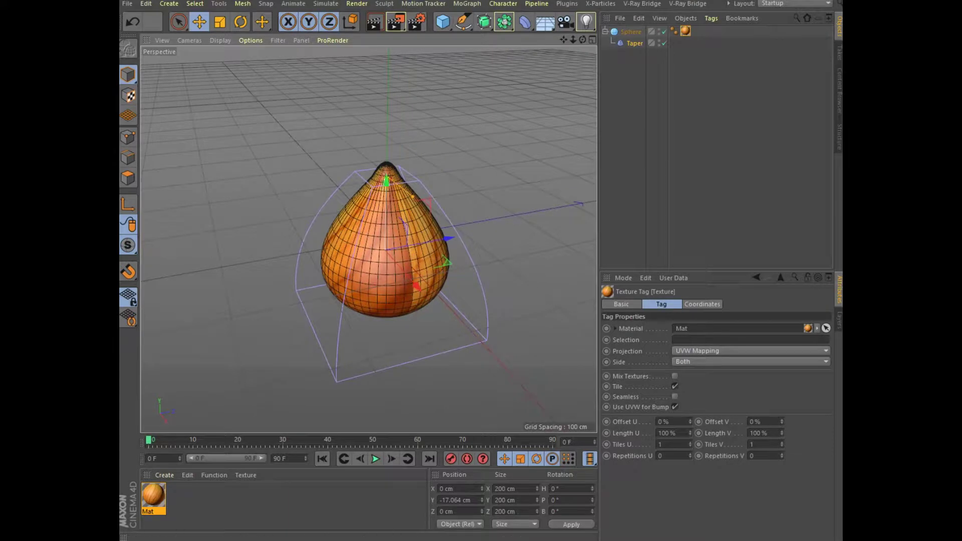
{"action": "left_click", "coordinate": [660, 444]}
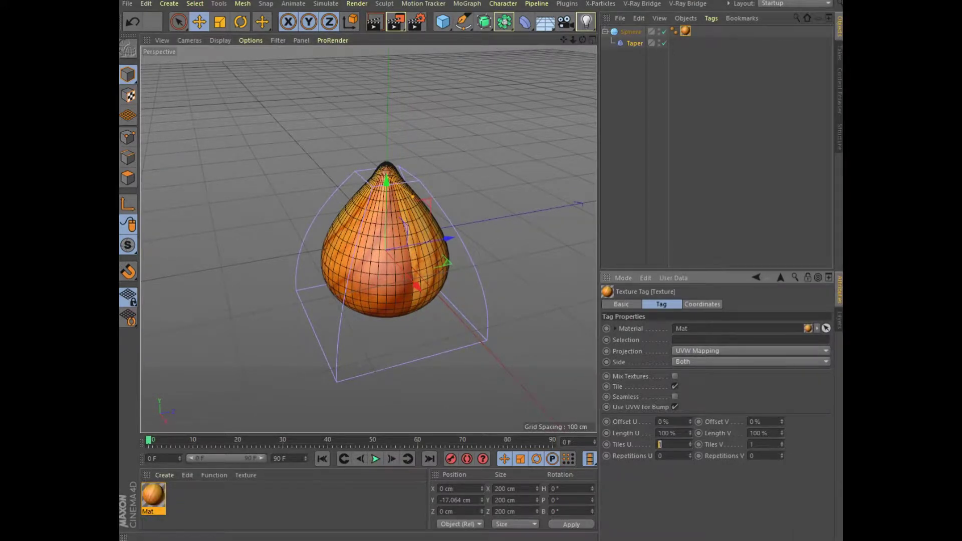
{"action": "type", "text": "12"}
{"action": "key", "text": "Return"}
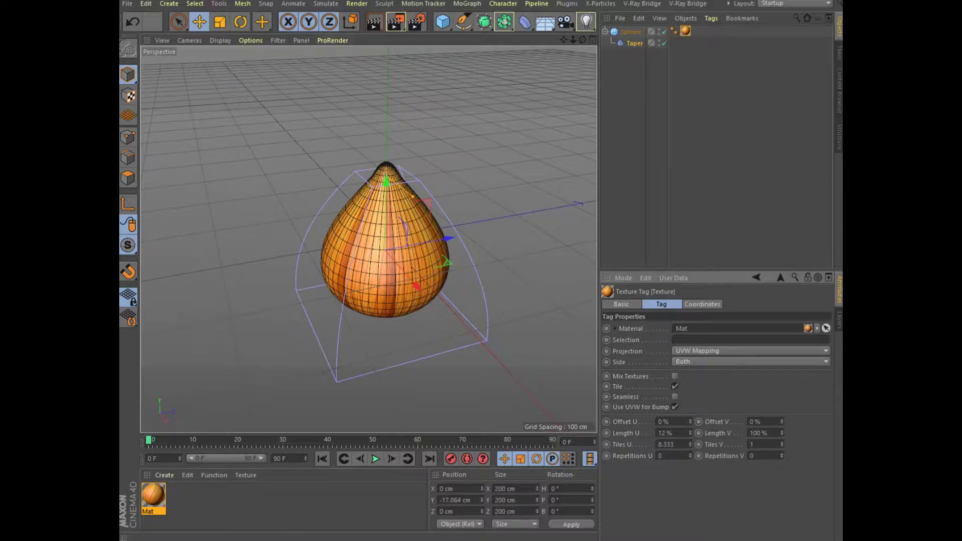
{"action": "left_click", "coordinate": [374, 21]}
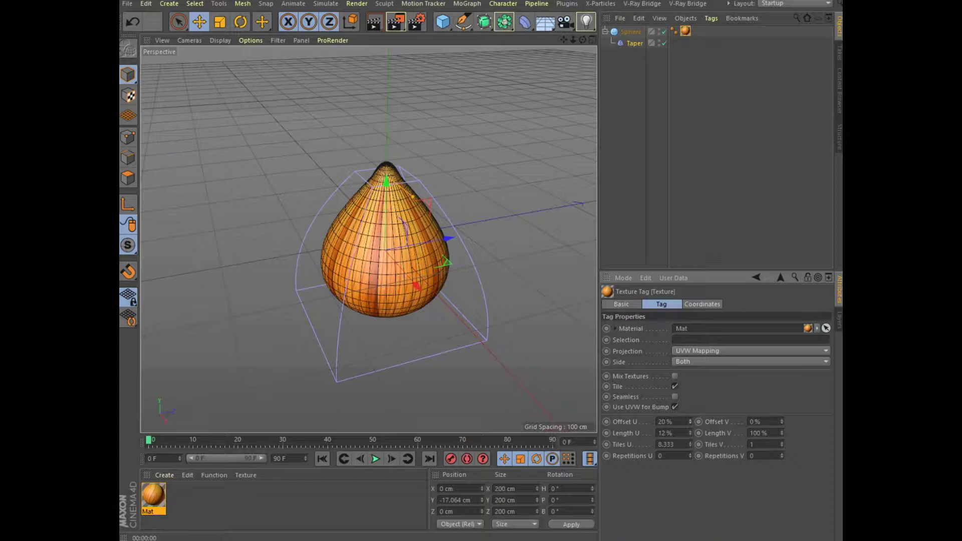
{"action": "left_click_drag", "start_coordinate": [781, 421], "coordinate": [782, 437]}
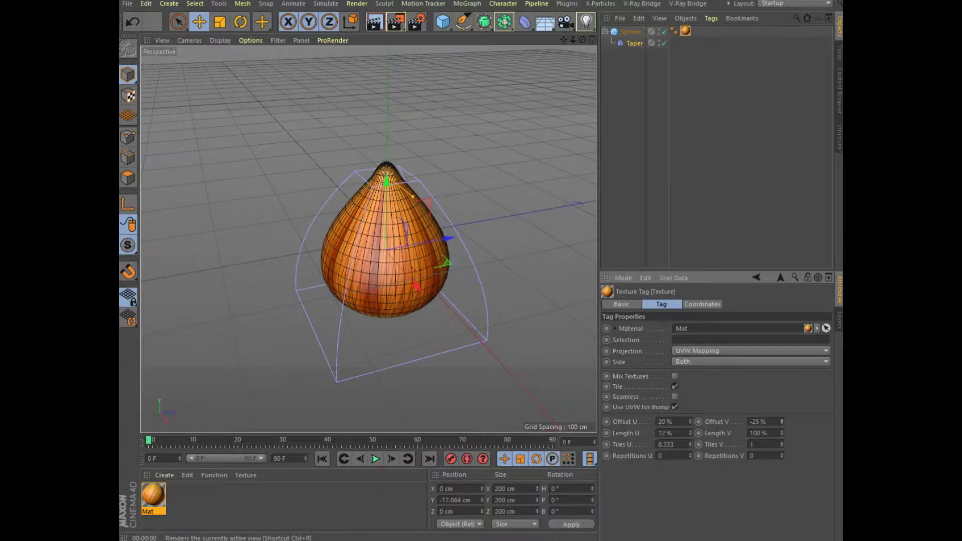
{"action": "key", "text": "ctrl+r"}
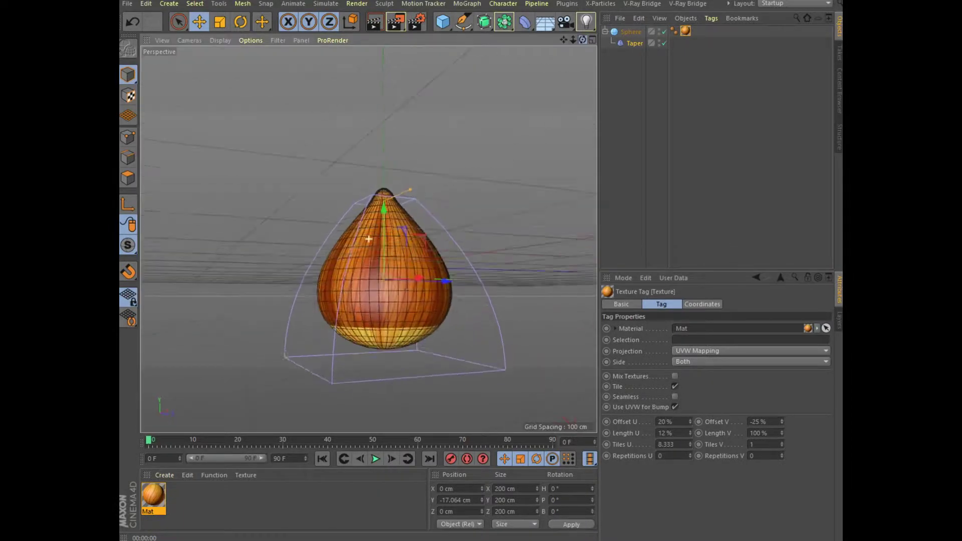
- Shift the texture's Offset V to -5% while checking the onion's underside
{"action": "left_click_drag", "start_coordinate": [350, 210], "coordinate": [370, 237], "text": "alt"}
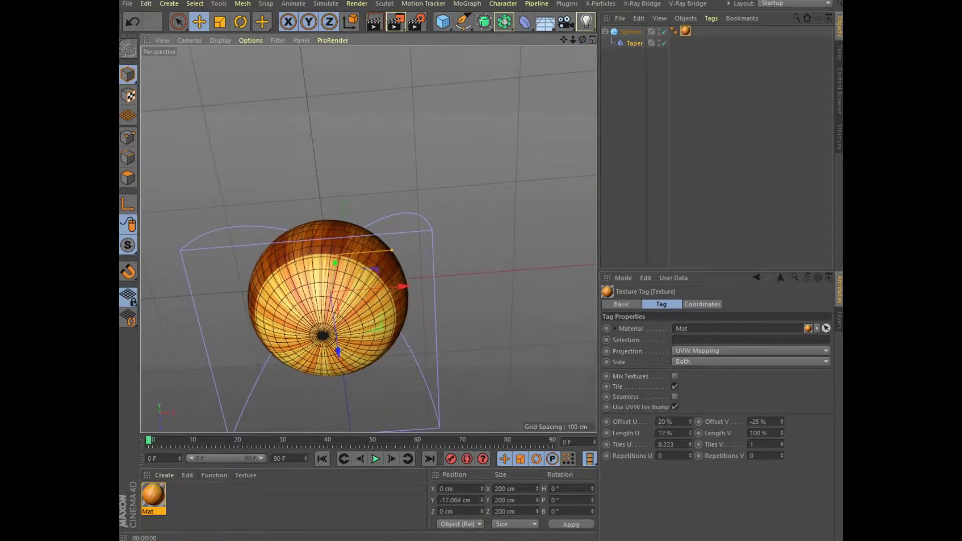
{"action": "left_click_drag", "start_coordinate": [782, 421], "coordinate": [782, 409]}
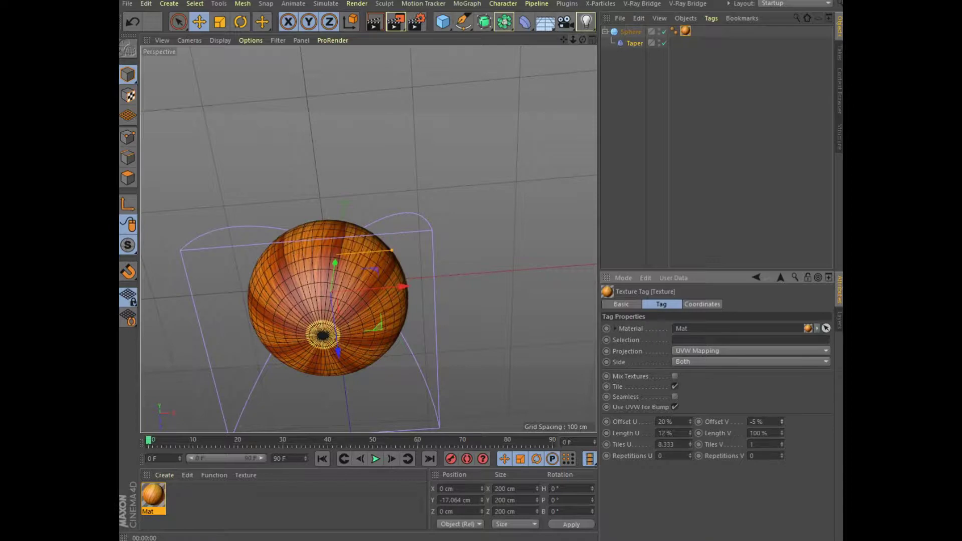
{"action": "left_click_drag", "start_coordinate": [368, 239], "coordinate": [369, 280], "text": "alt"}
{"action": "left_click_drag", "start_coordinate": [368, 239], "coordinate": [368, 271], "text": "alt"}
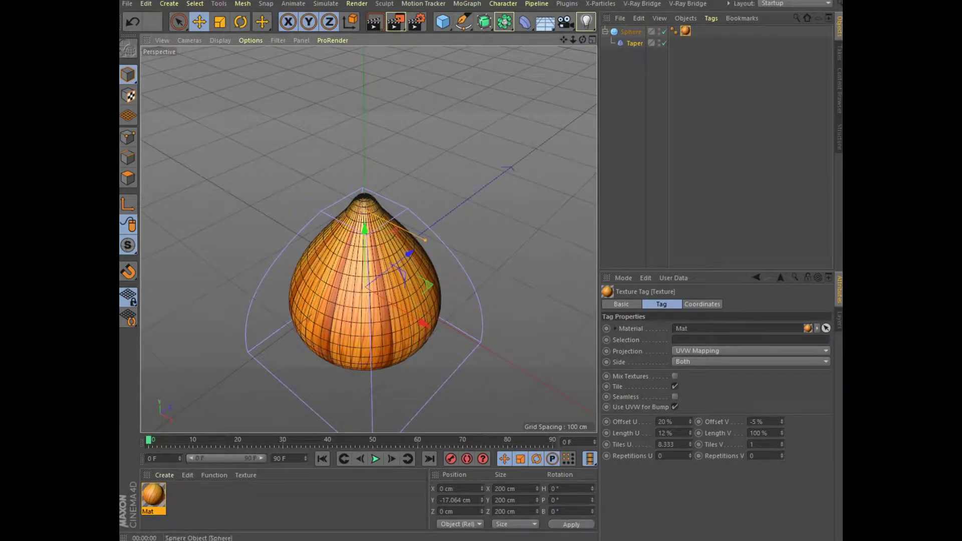
- Raise Taper Strength to 87% and lower it to Y -29.502 cm to sharpen the tip
{"action": "left_click", "coordinate": [634, 43]}
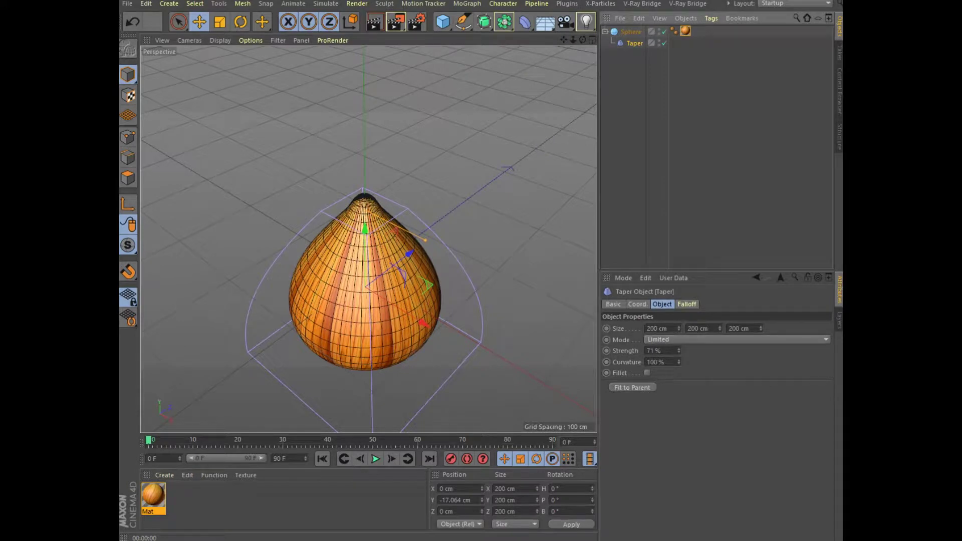
{"action": "left_click_drag", "start_coordinate": [425, 240], "coordinate": [441, 248]}
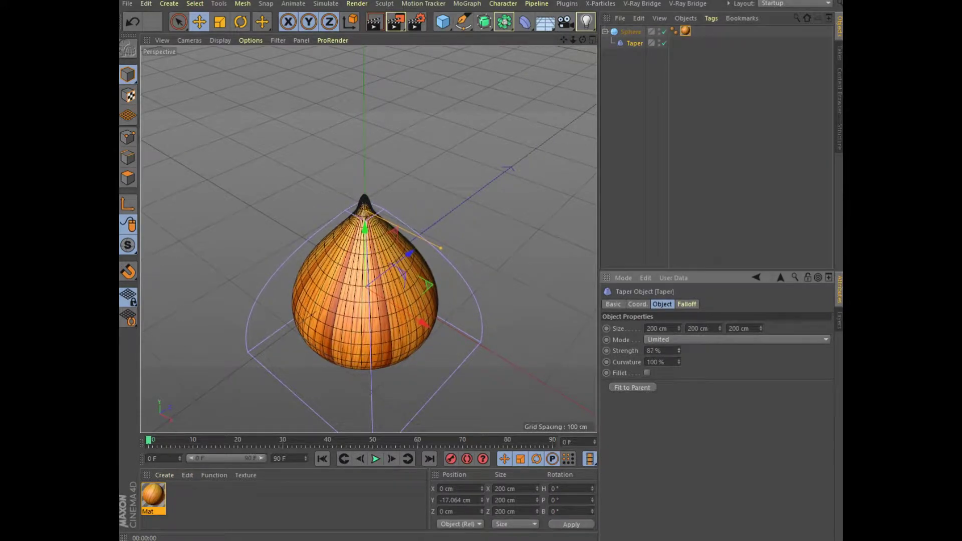
{"action": "mouse_move", "coordinate": [365, 228]}
{"action": "left_mouse_down"}
{"action": "mouse_move", "coordinate": [365, 244]}
{"action": "mouse_move", "coordinate": [369, 201]}
{"action": "left_mouse_up"}
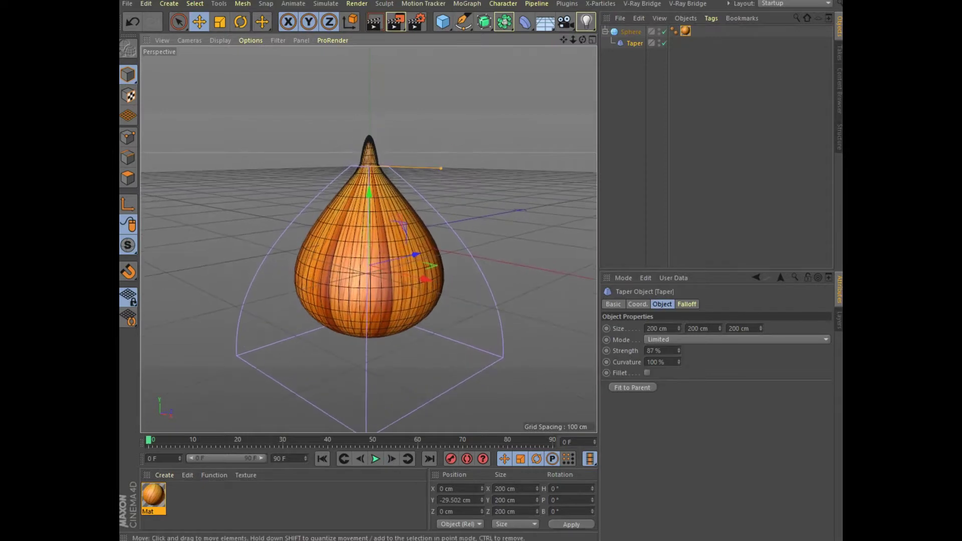
- Render to check the onion, then duplicate the sphere with its taper and hide the original
{"action": "left_click", "coordinate": [374, 22]}
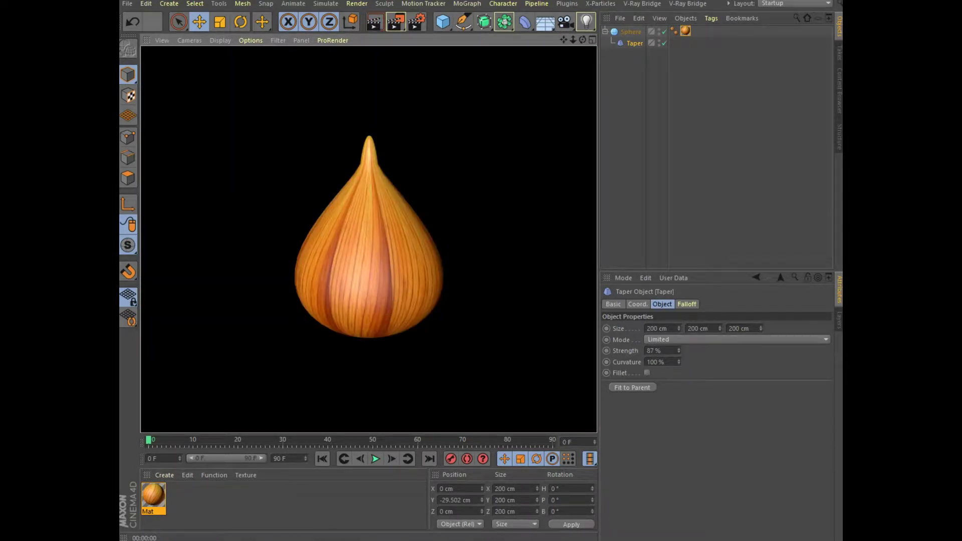
{"action": "key", "text": "Delete"}
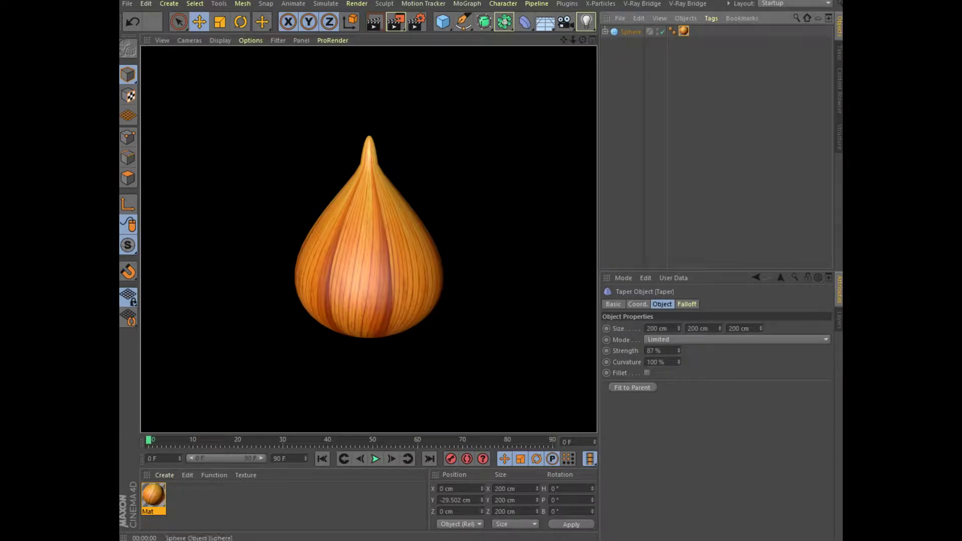
{"action": "key", "text": "ctrl+v"}
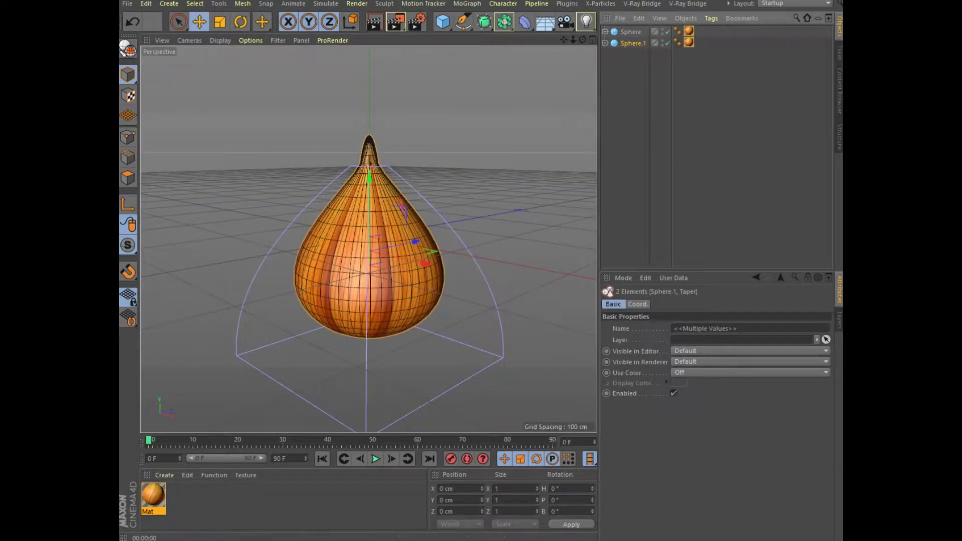
{"action": "left_click", "coordinate": [668, 31]}
- Merge the copied sphere and its Taper into one editable polygon object, Sphere.2
{"action": "right_click", "coordinate": [638, 44]}
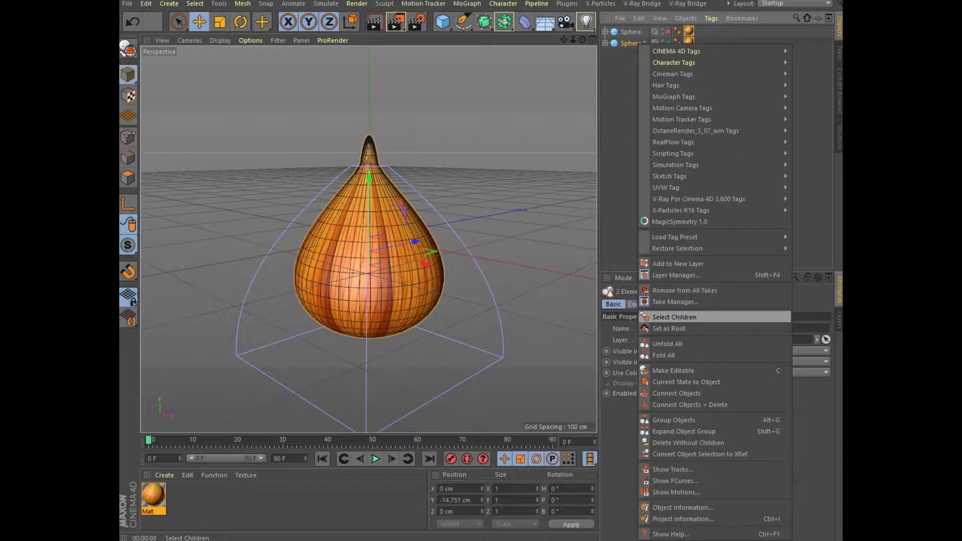
{"action": "left_click", "coordinate": [674, 317]}
{"action": "right_click", "coordinate": [632, 44]}
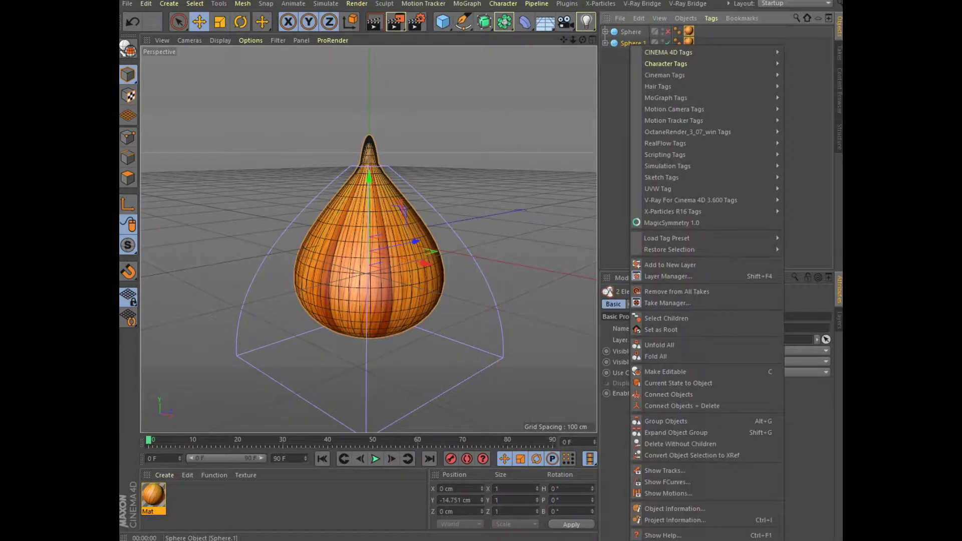
{"action": "left_click", "coordinate": [681, 406]}
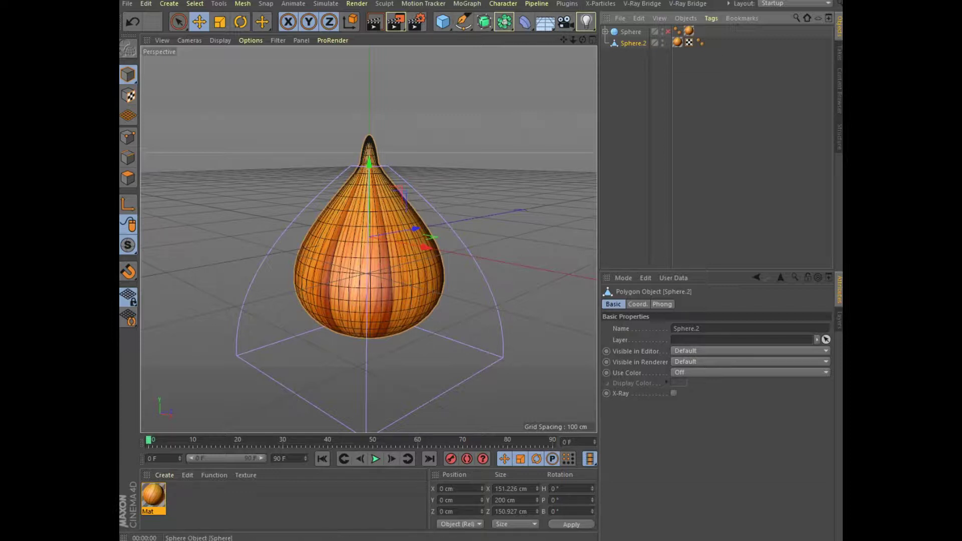
{"action": "left_click", "coordinate": [605, 31]}
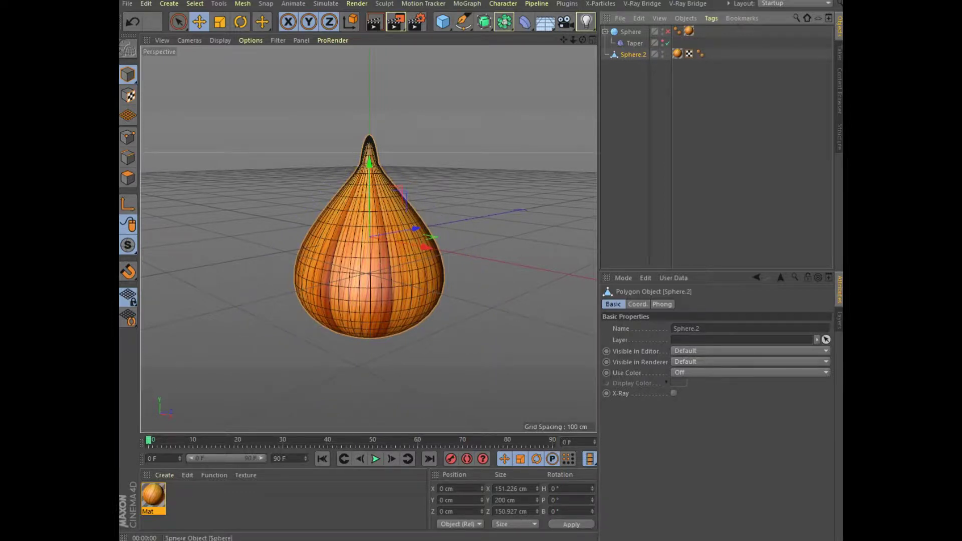
{"action": "left_click", "coordinate": [605, 32]}
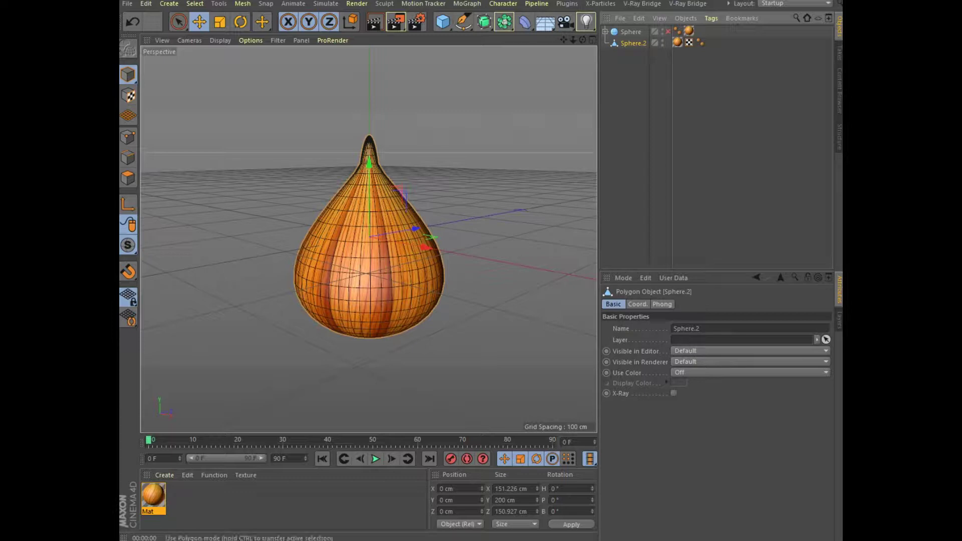
{"action": "left_click", "coordinate": [128, 137]}
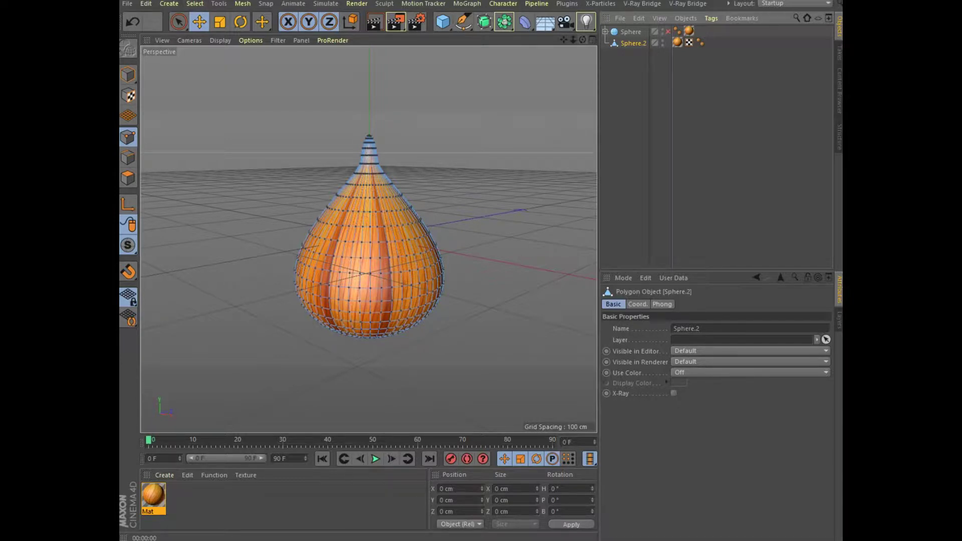
- Try deleting the left-half points in Front view, inspect in Perspective, then undo
{"action": "key", "text": "F5"}
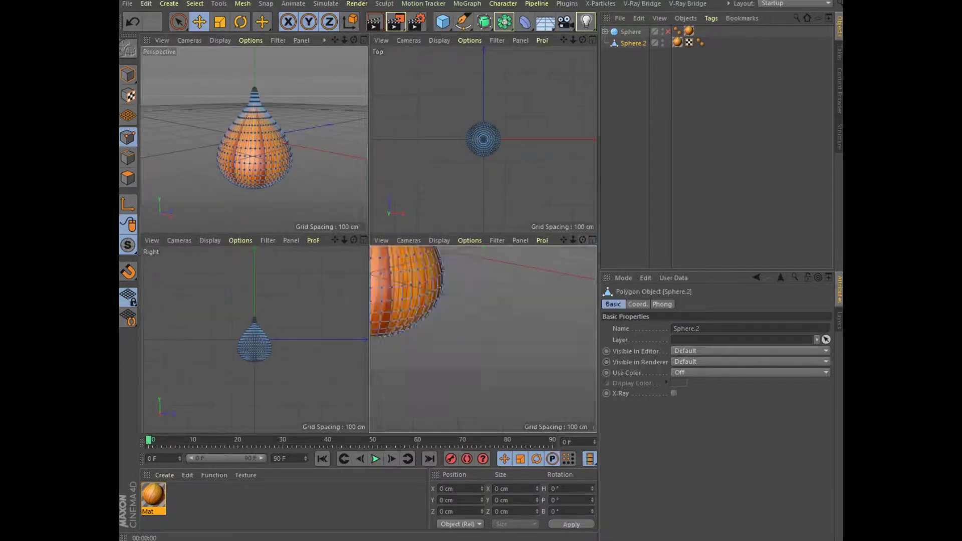
{"action": "key", "text": "F4"}
{"action": "scroll", "coordinate": [346, 221], "scroll_direction": "up", "scroll_amount": 4}
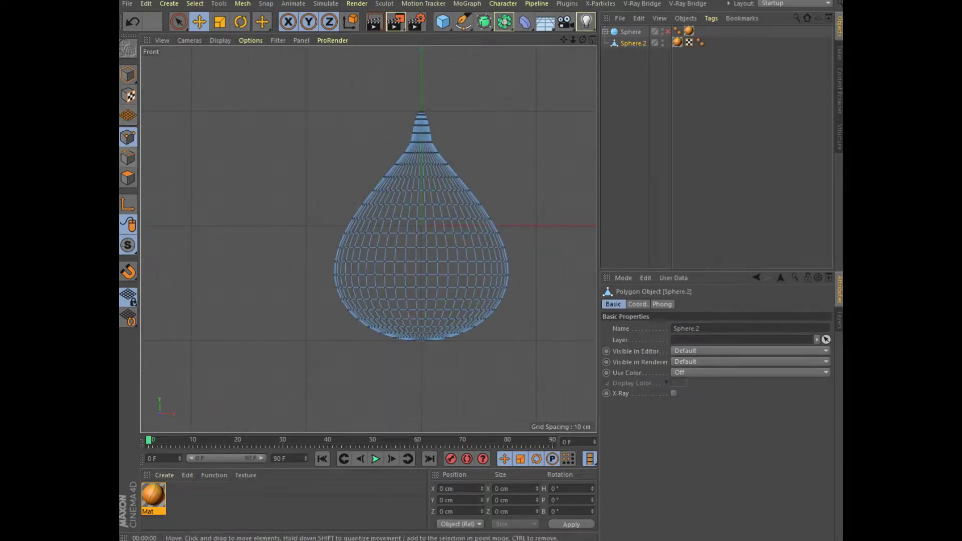
{"action": "mouse_move", "coordinate": [178, 21]}
{"action": "left_mouse_down"}
{"action": "mouse_move", "coordinate": [240, 58]}
{"action": "mouse_move", "coordinate": [422, 380]}
{"action": "left_mouse_up"}
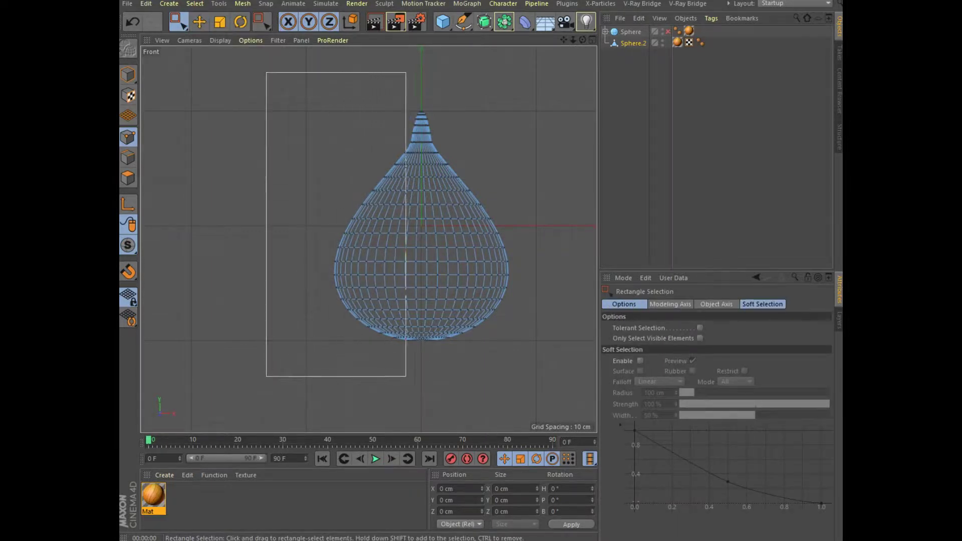
{"action": "left_click_drag", "start_coordinate": [422, 381], "coordinate": [421, 381]}
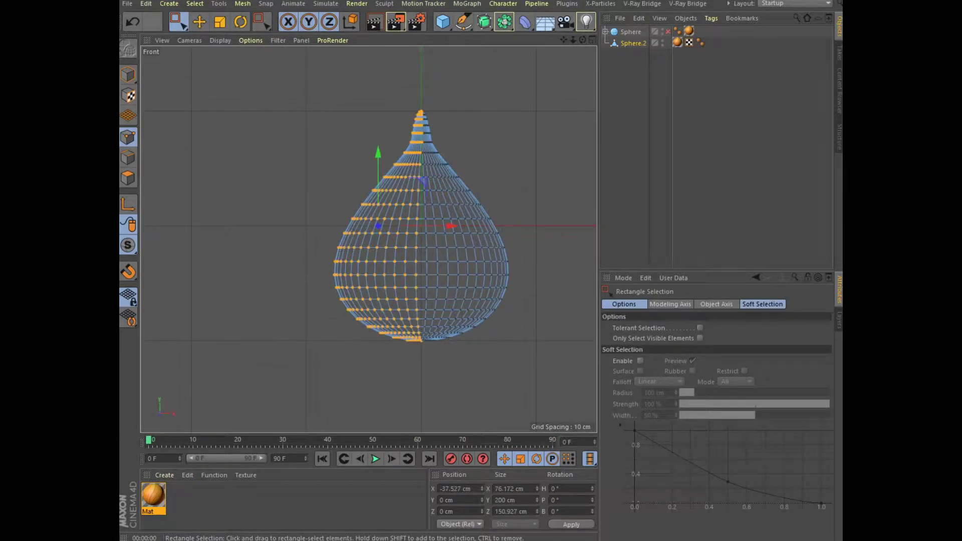
{"action": "key", "text": "Delete"}
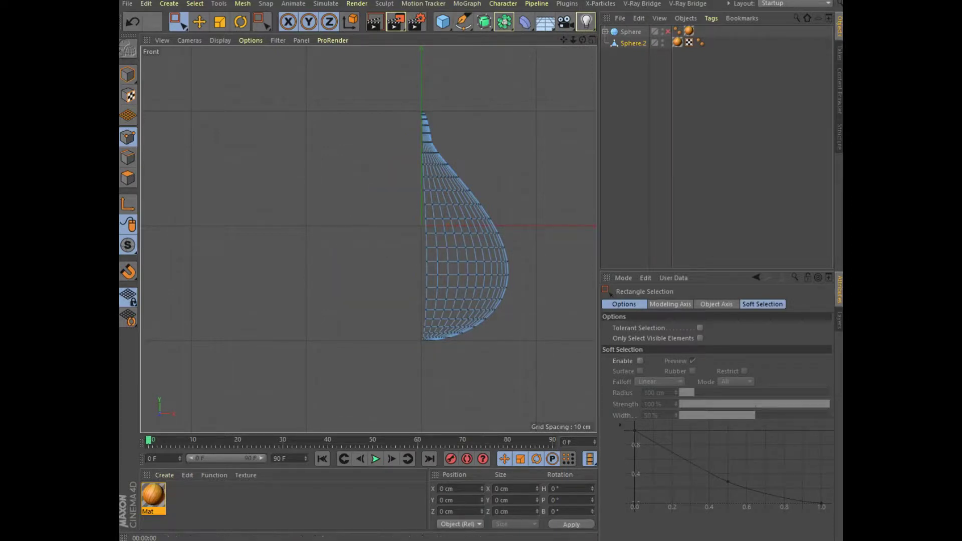
{"action": "left_click", "coordinate": [592, 39]}
{"action": "key", "text": "F1"}
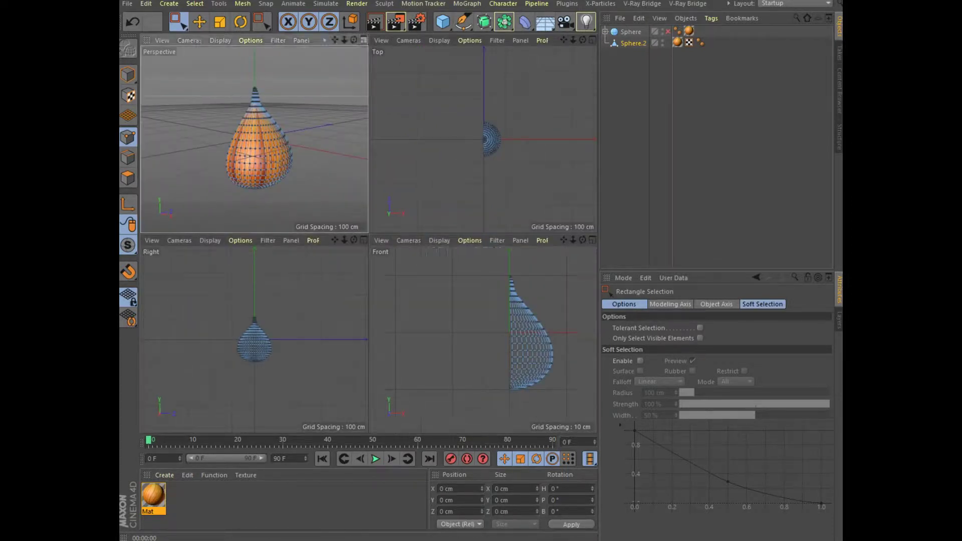
{"action": "left_click_drag", "start_coordinate": [368, 241], "coordinate": [368, 238], "text": "alt"}
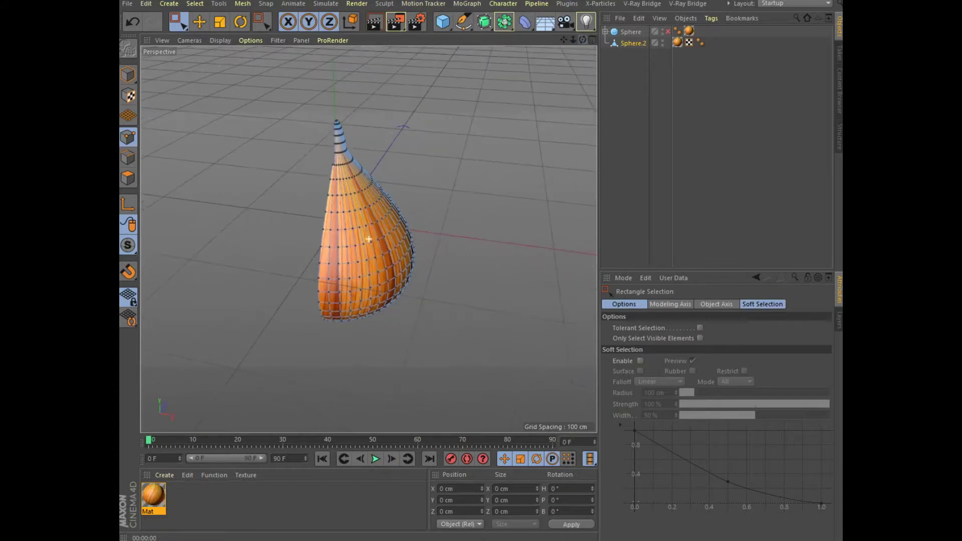
{"action": "key", "text": "ctrl+z"}
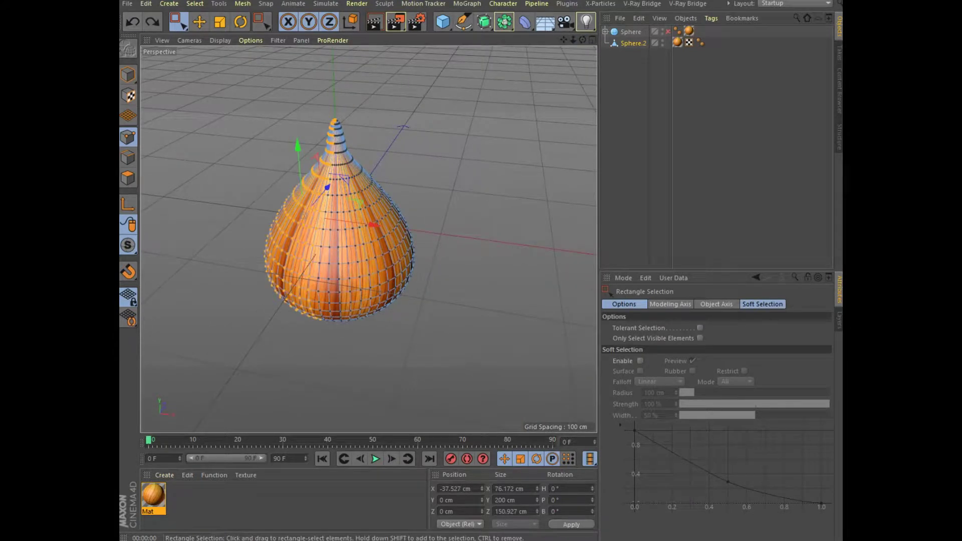
- Box-select the onion's left-half points in Front view, including the centre column, and delete them
{"action": "key", "text": "F5"}
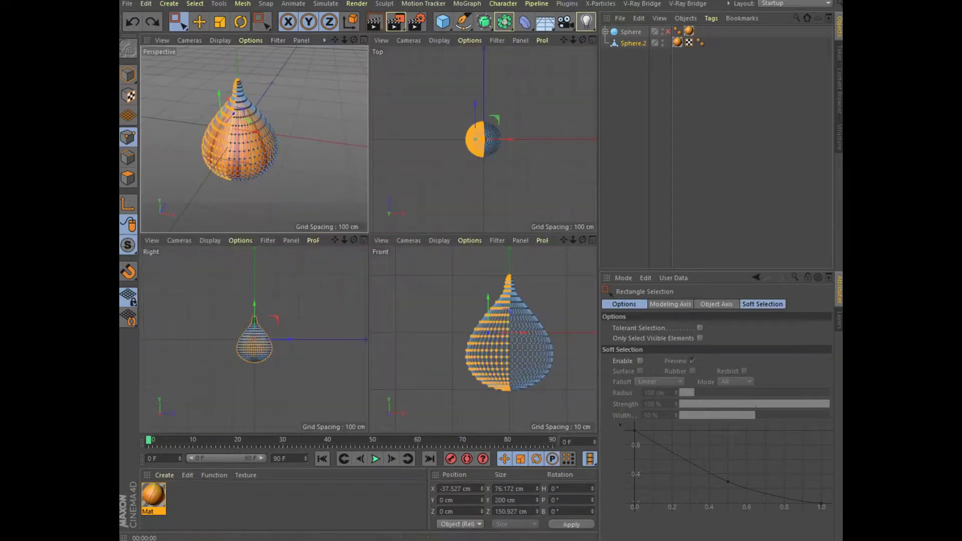
{"action": "key", "text": "F4"}
{"action": "scroll", "coordinate": [393, 242], "scroll_direction": "up", "scroll_amount": 3}
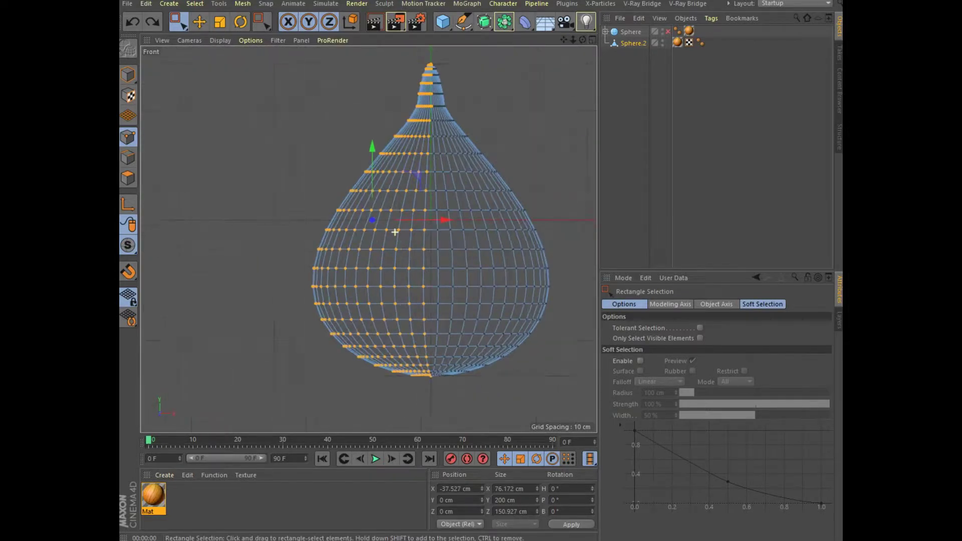
{"action": "left_click_drag", "start_coordinate": [255, 81], "coordinate": [431, 387]}
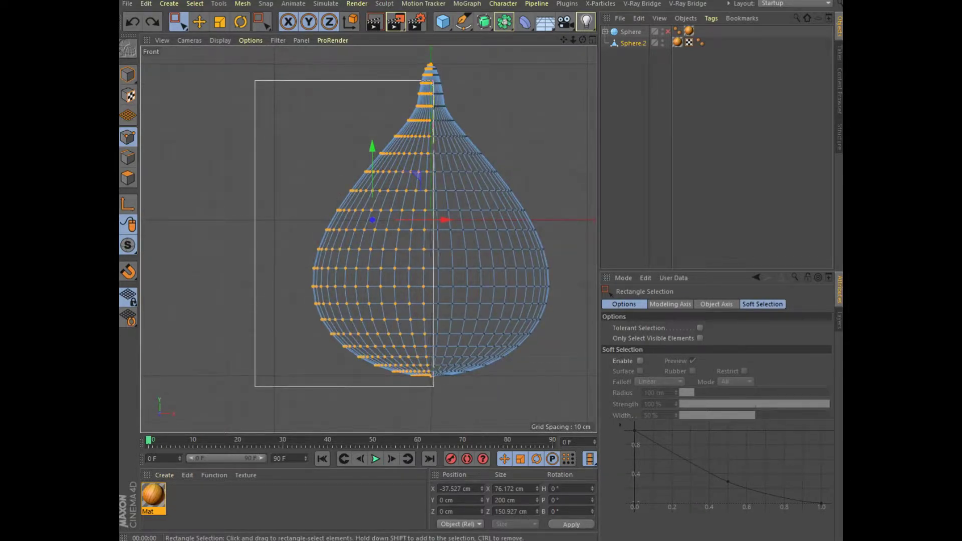
{"action": "left_click_drag", "start_coordinate": [431, 387], "coordinate": [432, 384]}
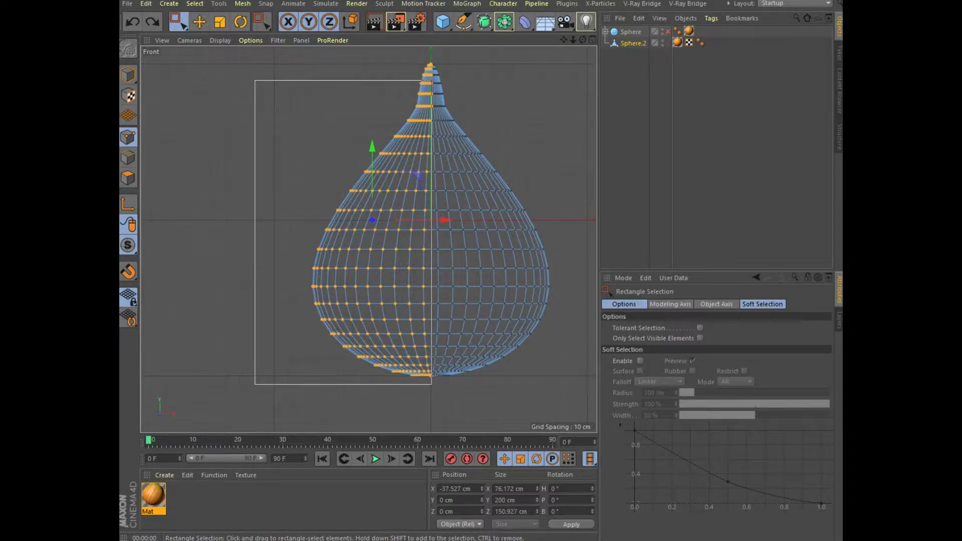
{"action": "left_click_drag", "start_coordinate": [431, 384], "coordinate": [433, 384]}
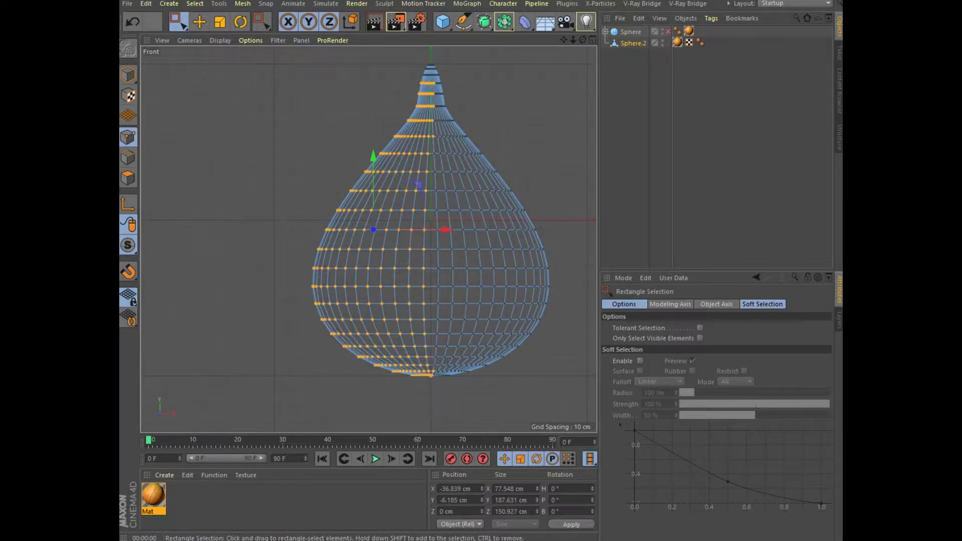
{"action": "left_click", "coordinate": [416, 185]}
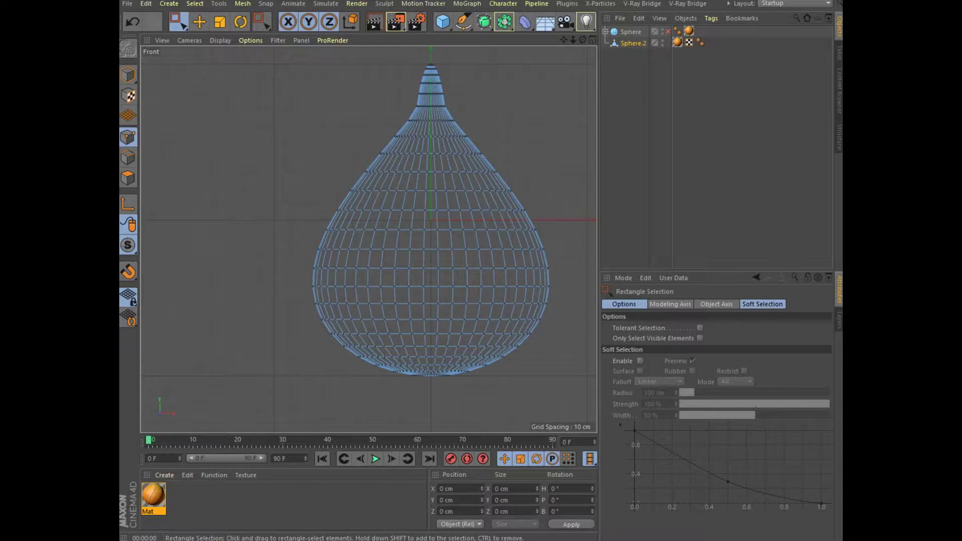
{"action": "left_click_drag", "start_coordinate": [232, 53], "coordinate": [430, 390]}
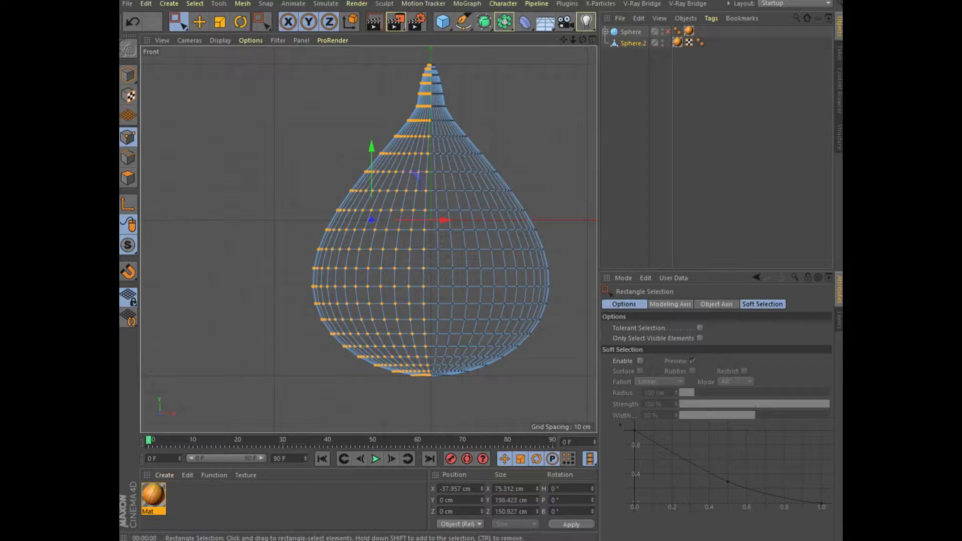
{"action": "key", "text": "Delete"}
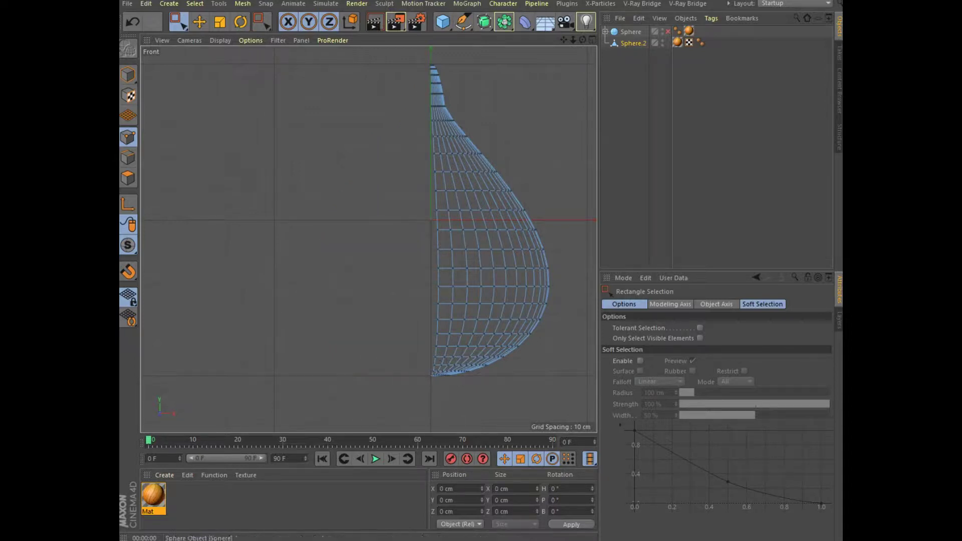
- Select all remaining points and Optimize the half mesh, then return to Perspective view
{"action": "left_click_drag", "start_coordinate": [349, 59], "coordinate": [560, 427]}
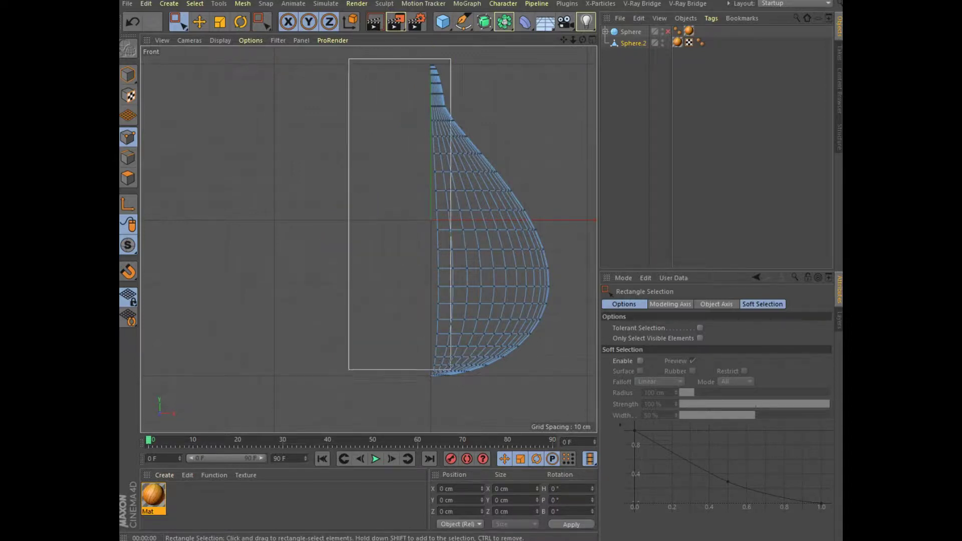
{"action": "right_click", "coordinate": [507, 219]}
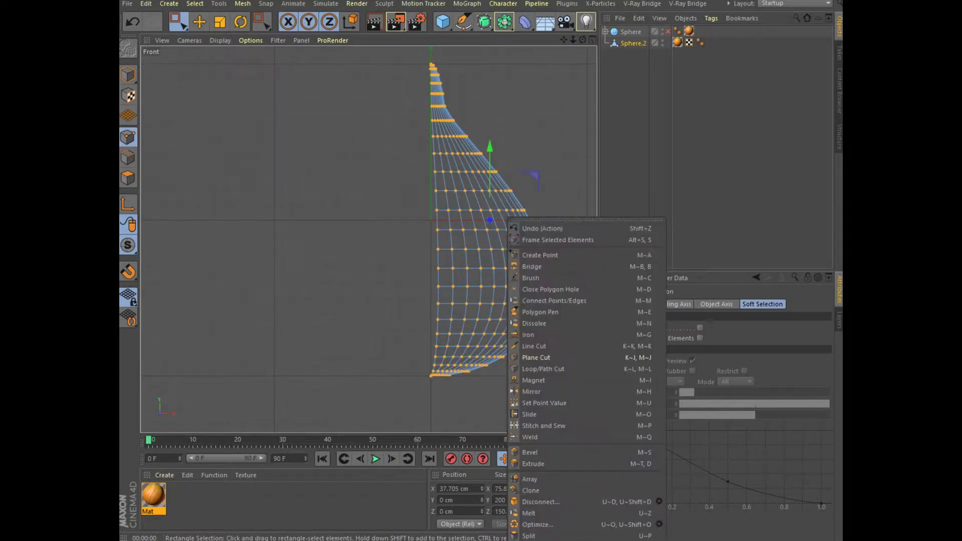
{"action": "left_click", "coordinate": [536, 524]}
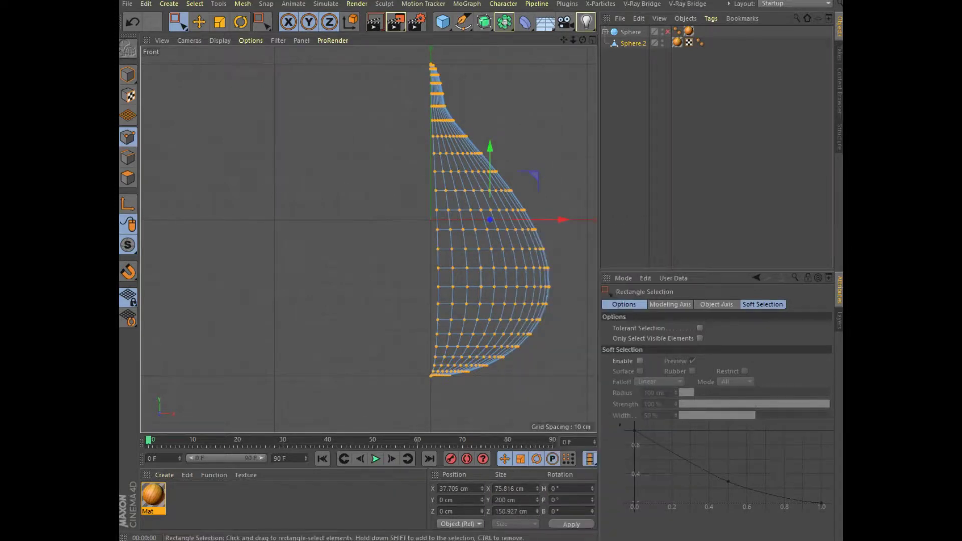
{"action": "key", "text": "F5"}
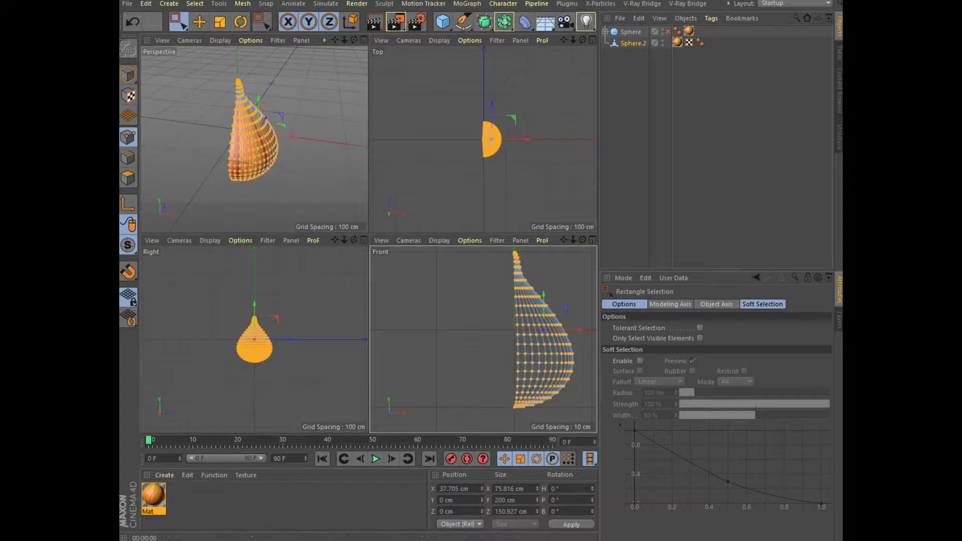
{"action": "key", "text": "F1"}
{"action": "left_click_drag", "start_coordinate": [582, 40], "coordinate": [369, 239]}
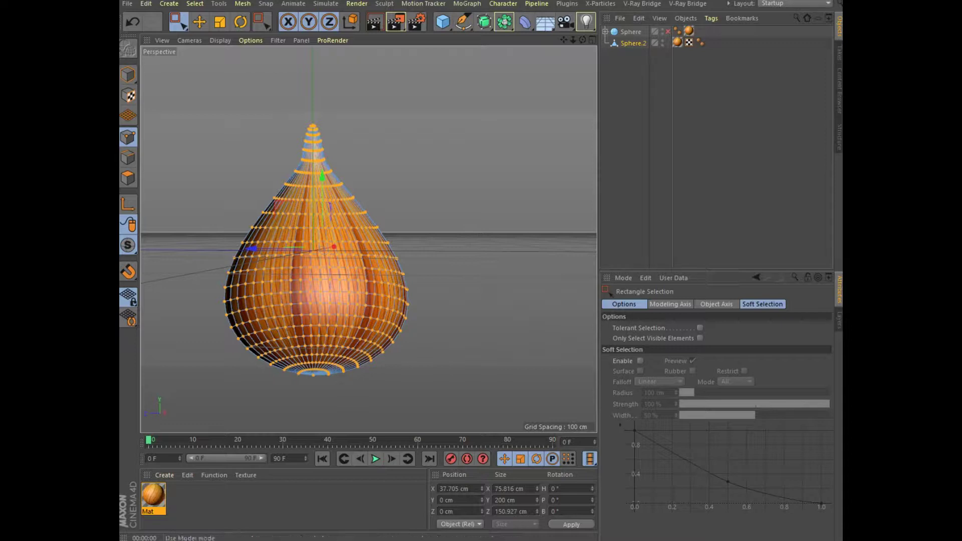
- Make a polygon copy of the half onion, Sphere.1, beside Sphere.2
{"action": "key", "text": "ctrl+v"}
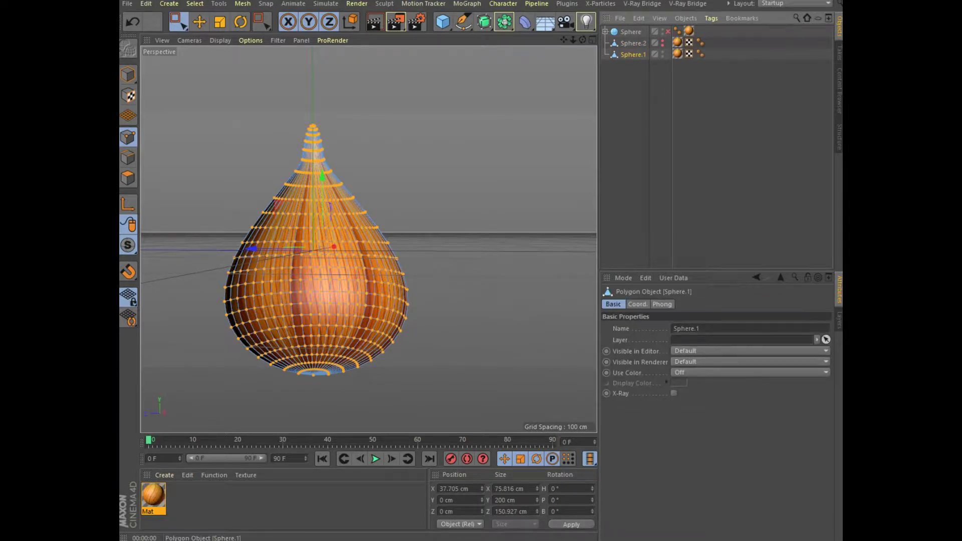
{"action": "left_click", "coordinate": [128, 157]}
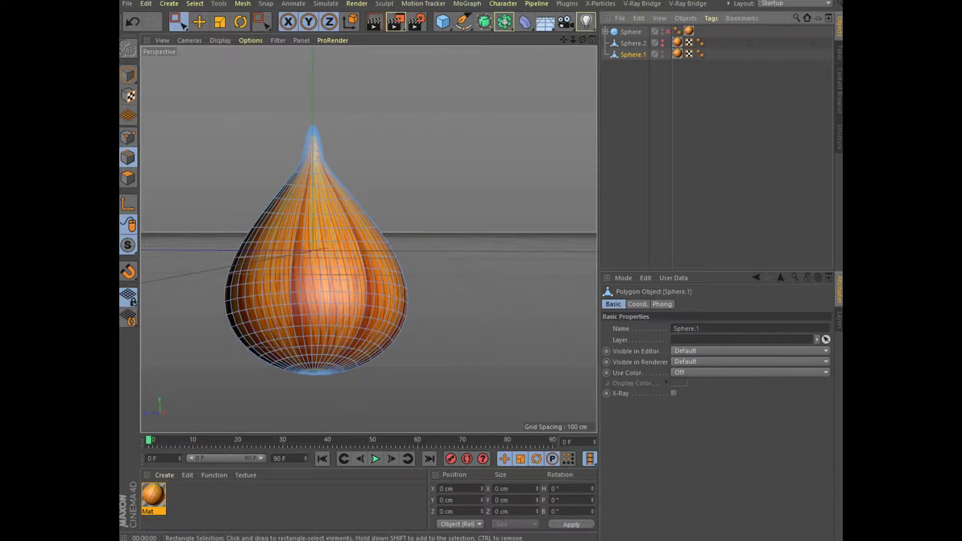
- Seal the half onion's open cut side with one flat face using Close Polygon Hole
{"action": "left_click", "coordinate": [195, 4]}
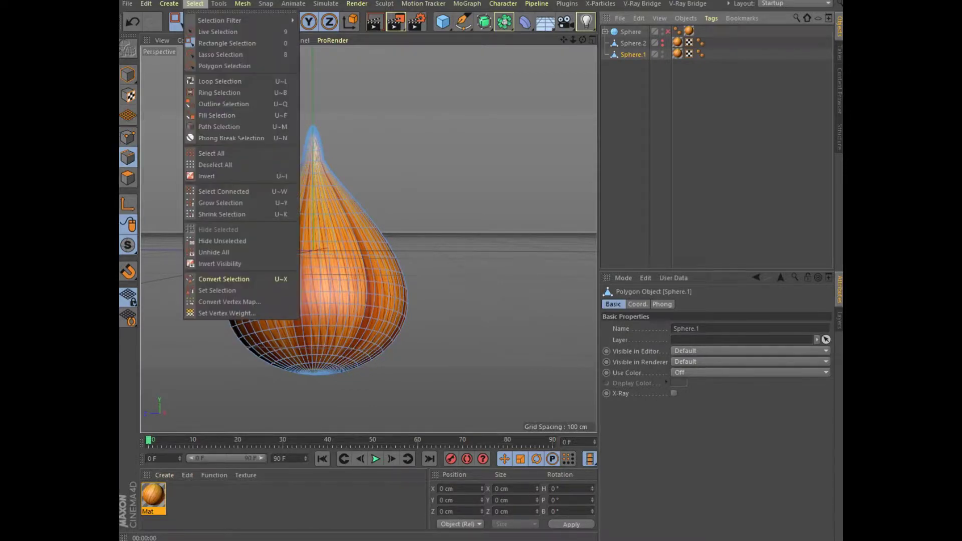
{"action": "left_click", "coordinate": [220, 81]}
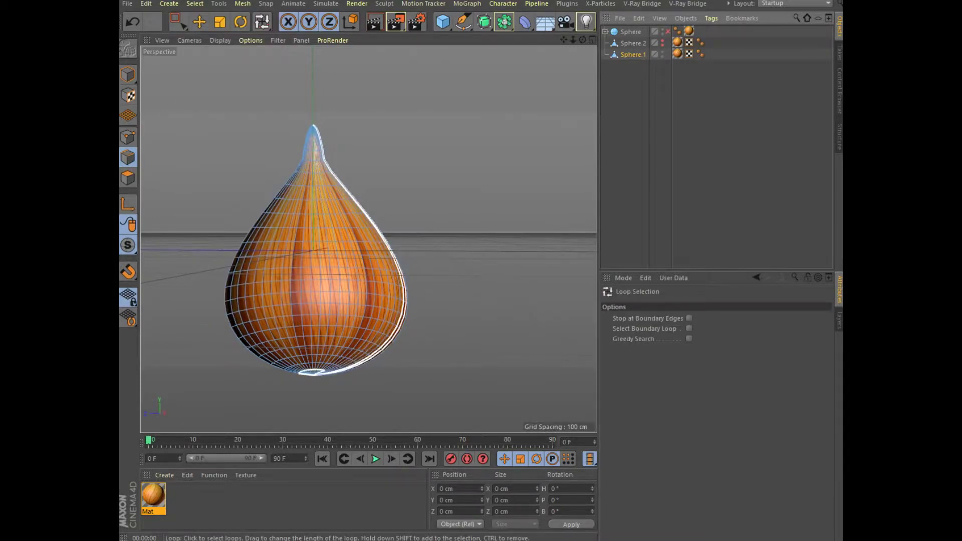
{"action": "right_click", "coordinate": [359, 201]}
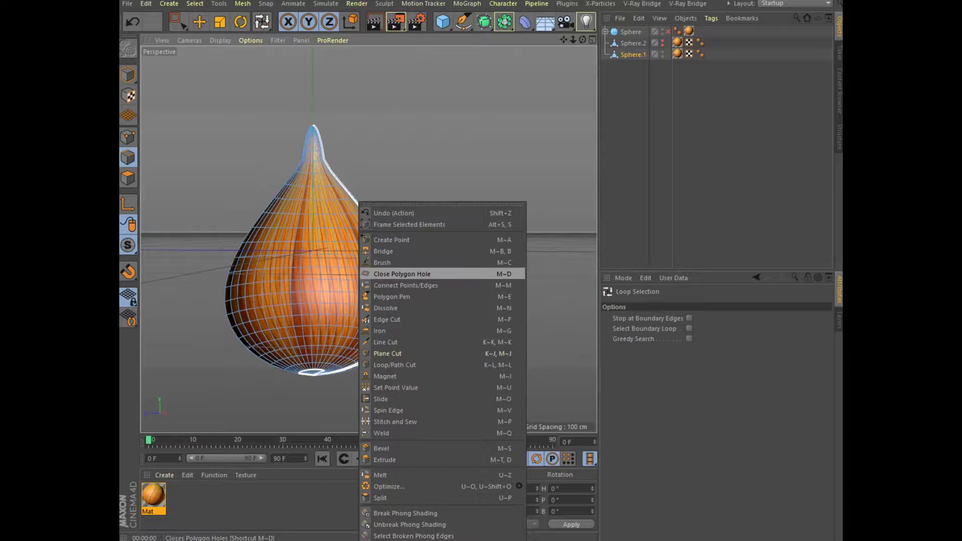
{"action": "left_click", "coordinate": [401, 274]}
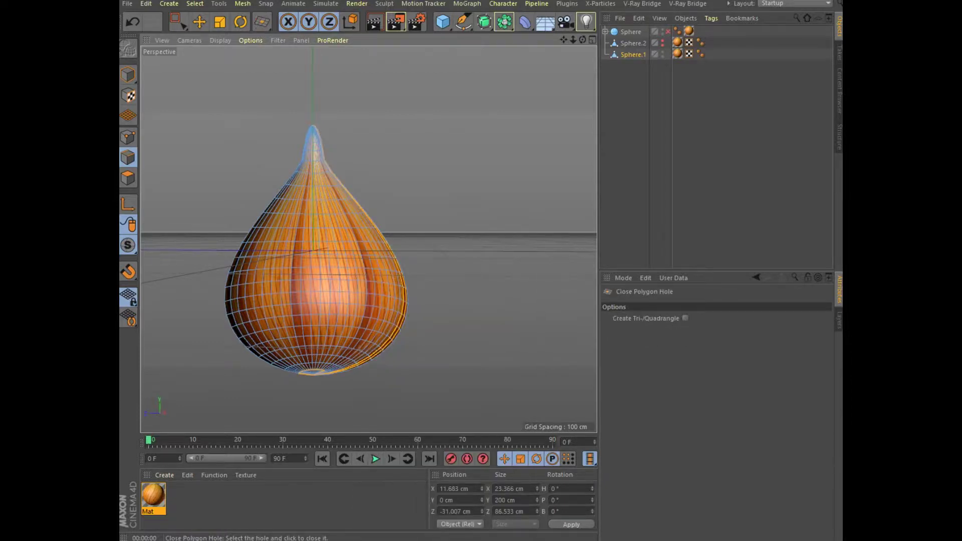
{"action": "left_click", "coordinate": [361, 262]}
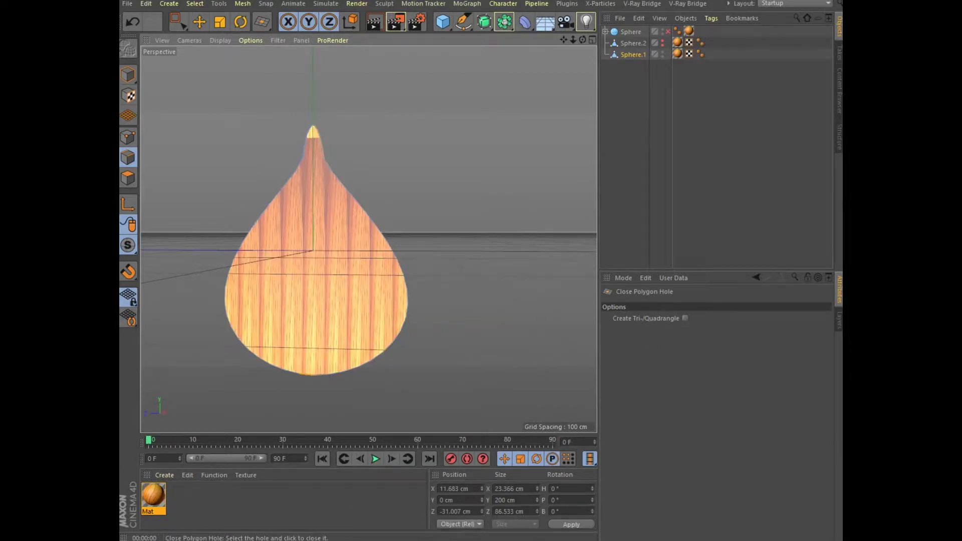
{"action": "mouse_move", "coordinate": [401, 240]}
{"action": "left_mouse_down", "text": "alt"}
{"action": "mouse_move", "coordinate": [369, 239]}
{"action": "mouse_move", "coordinate": [373, 250]}
{"action": "left_mouse_up", "text": "alt"}
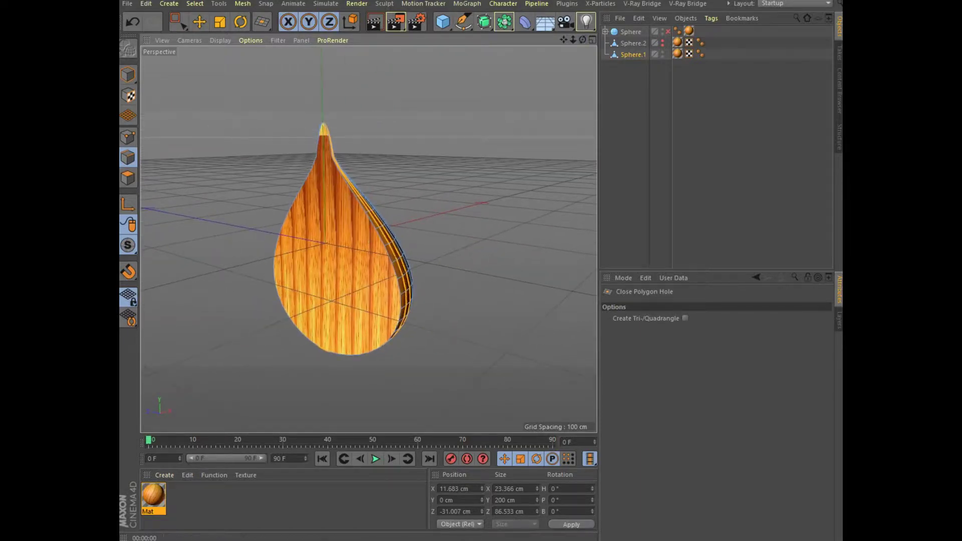
{"action": "left_click", "coordinate": [128, 178]}
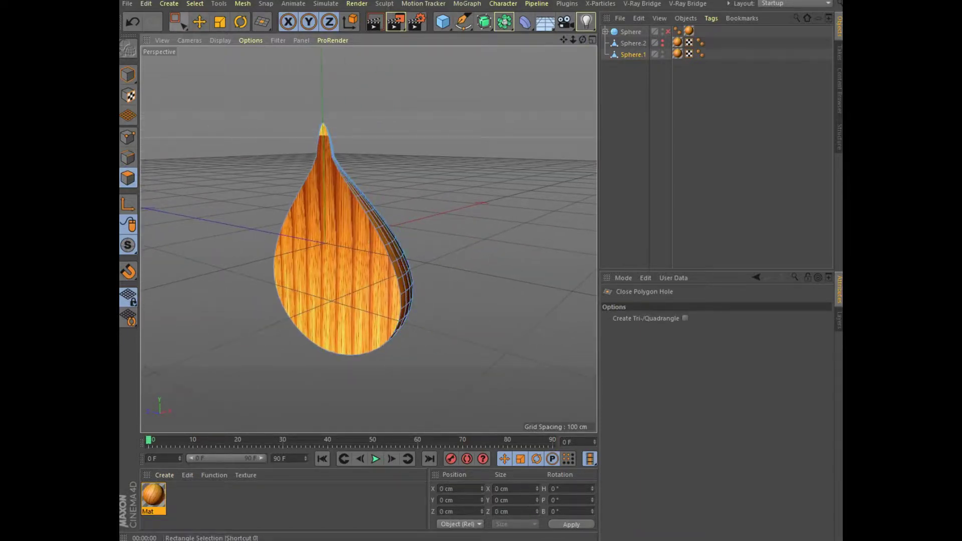
- Select the teardrop's flat front face with Live Selection
{"action": "left_click_drag", "start_coordinate": [178, 22], "coordinate": [231, 37]}
{"action": "left_click", "coordinate": [322, 236]}
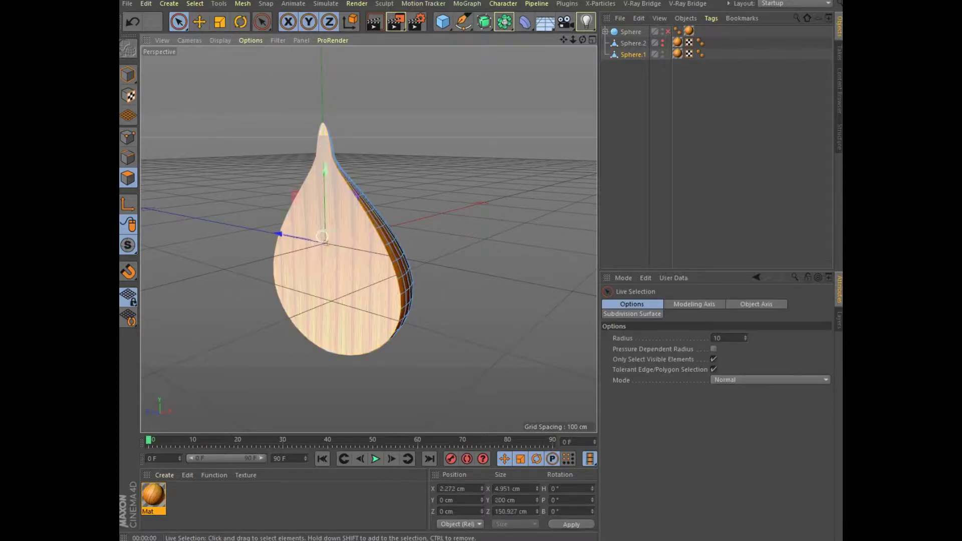
{"action": "left_click", "coordinate": [322, 236]}
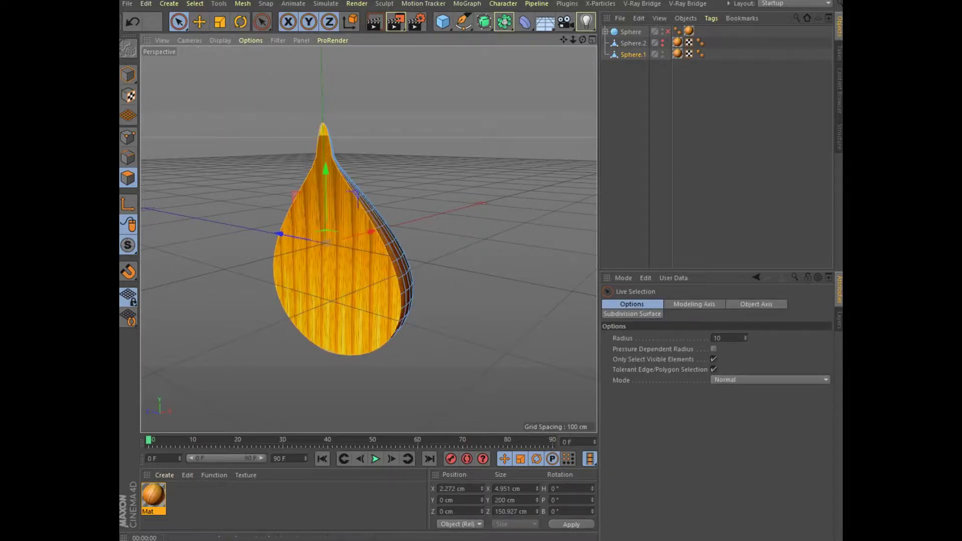
{"action": "left_click", "coordinate": [325, 90]}
{"action": "left_click", "coordinate": [325, 230]}
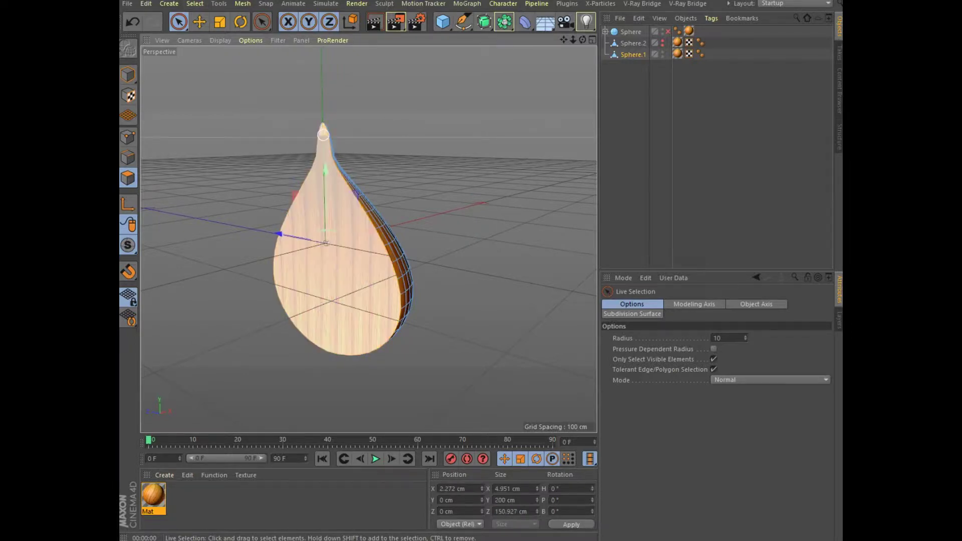
- Store the flat face as a Polygon Selection tag via Set Selection, then reselect it
{"action": "left_click", "coordinate": [195, 4]}
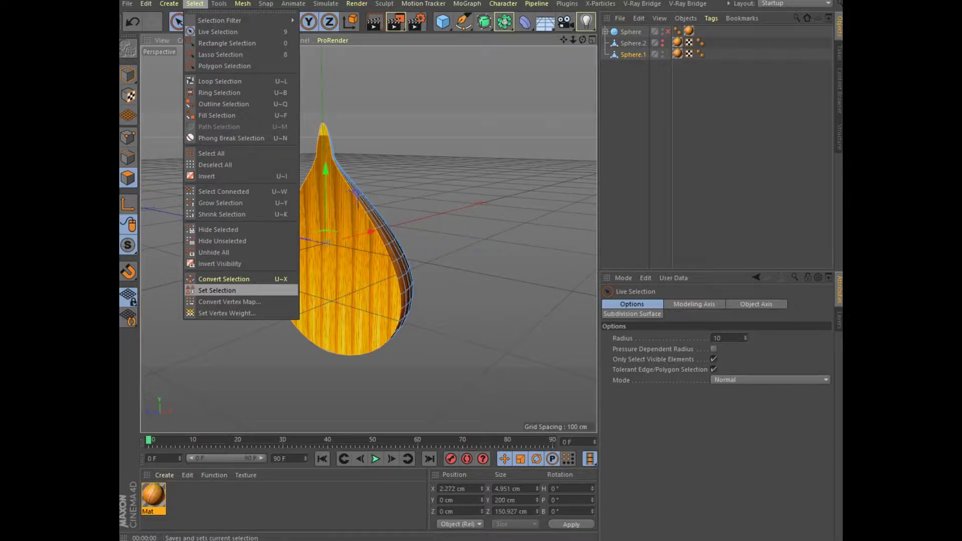
{"action": "left_click", "coordinate": [217, 290]}
{"action": "left_click", "coordinate": [408, 223]}
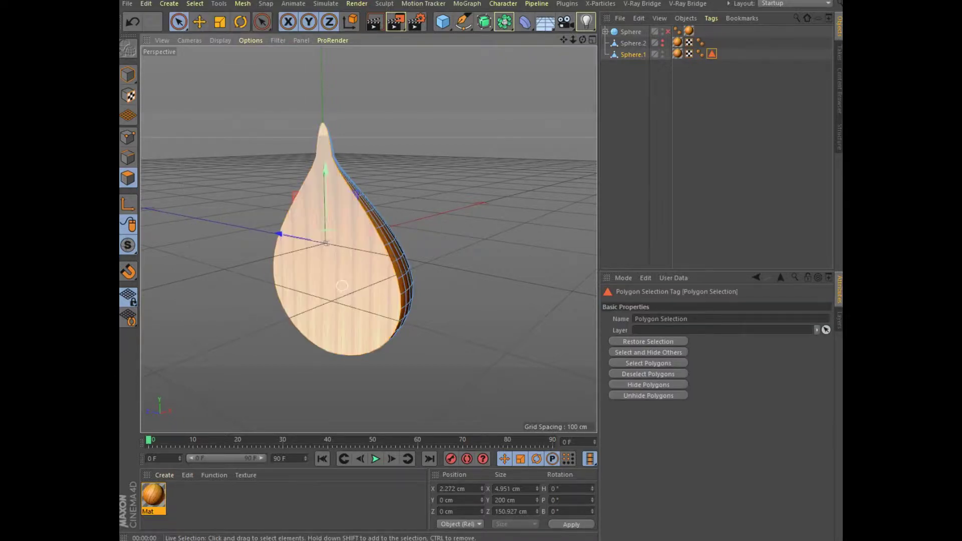
{"action": "left_click", "coordinate": [342, 285]}
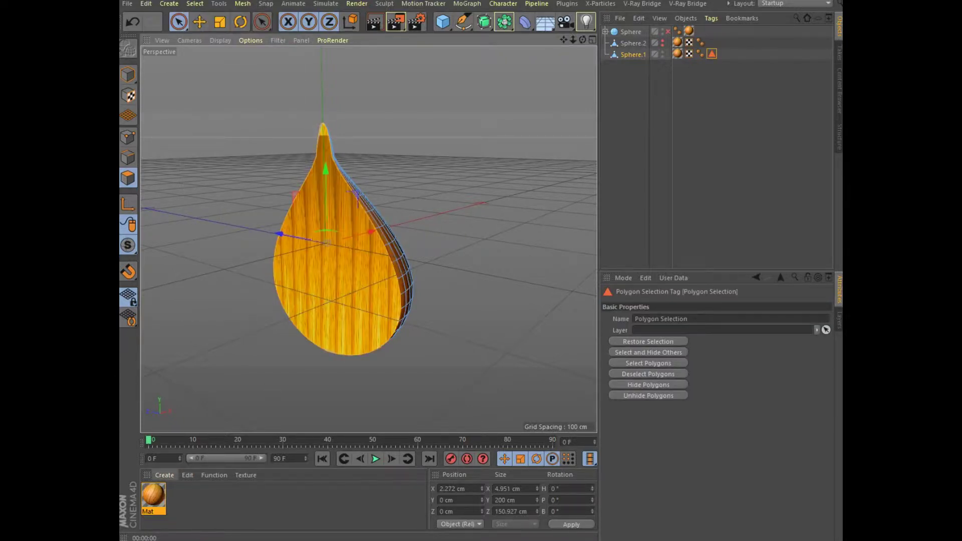
{"action": "right_click", "coordinate": [153, 483]}
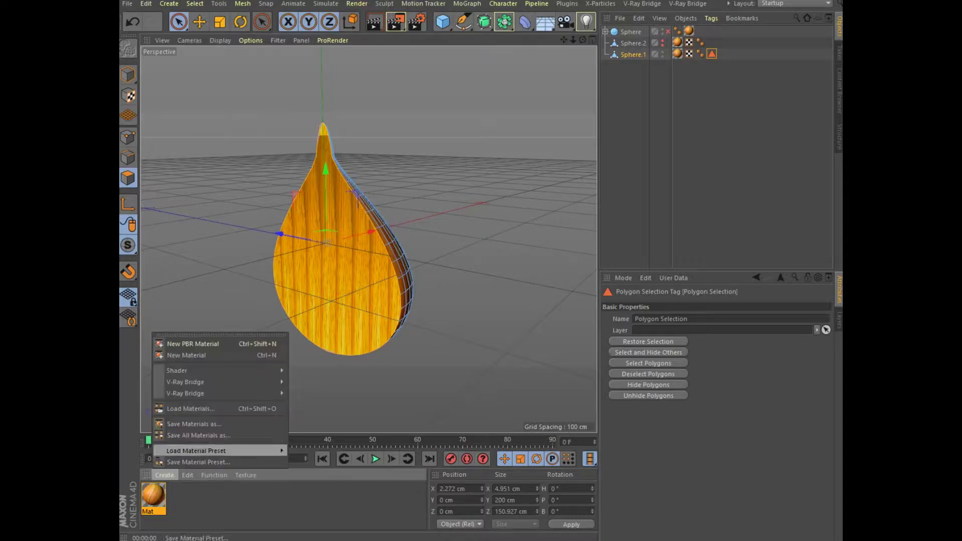
- Create a new material, Mat.1, with a Fresnel shader in its Color channel
{"action": "left_click", "coordinate": [171, 355]}
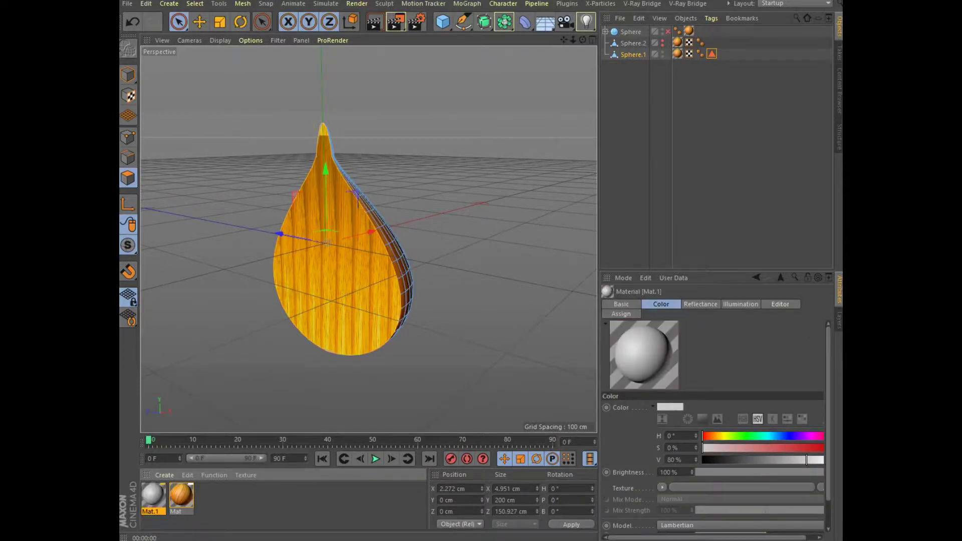
{"action": "double_click", "coordinate": [153, 495]}
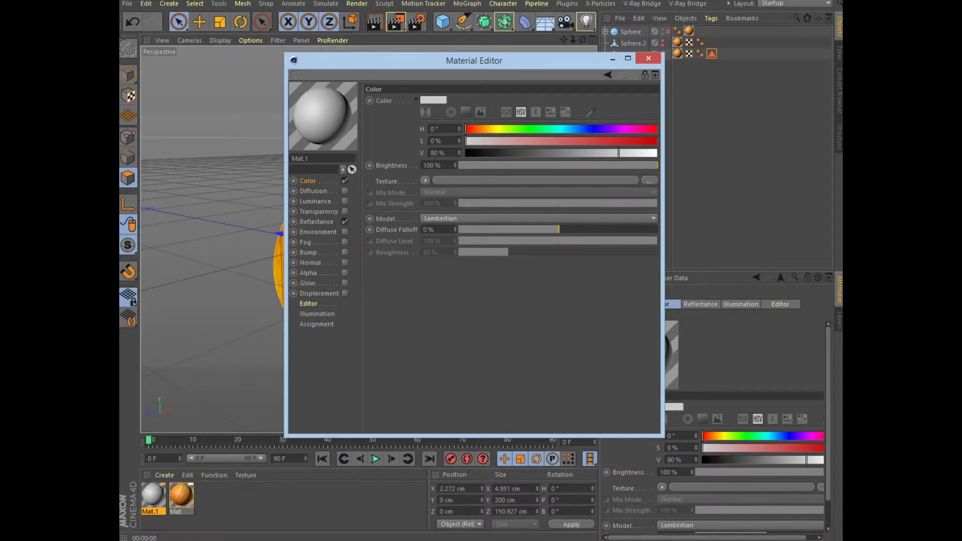
{"action": "left_click", "coordinate": [425, 181]}
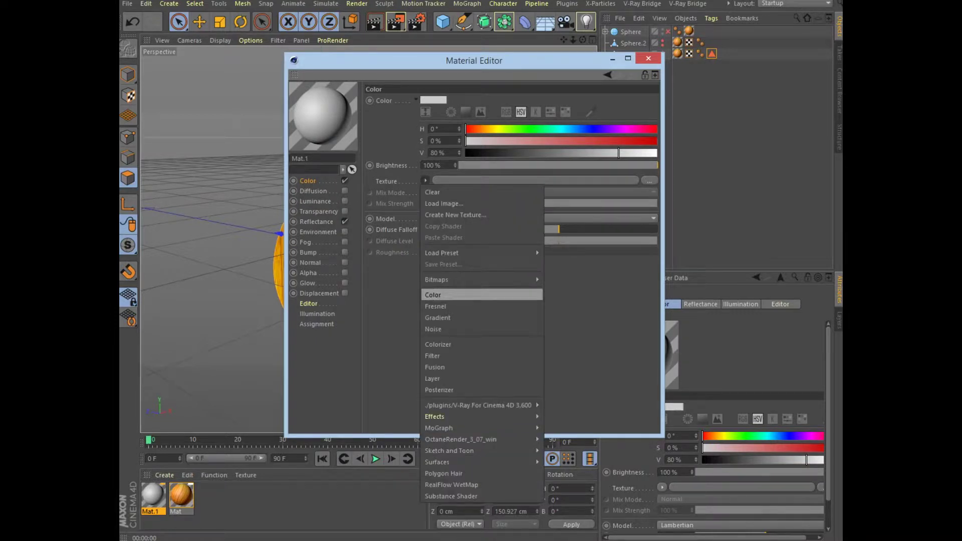
{"action": "left_click", "coordinate": [435, 306]}
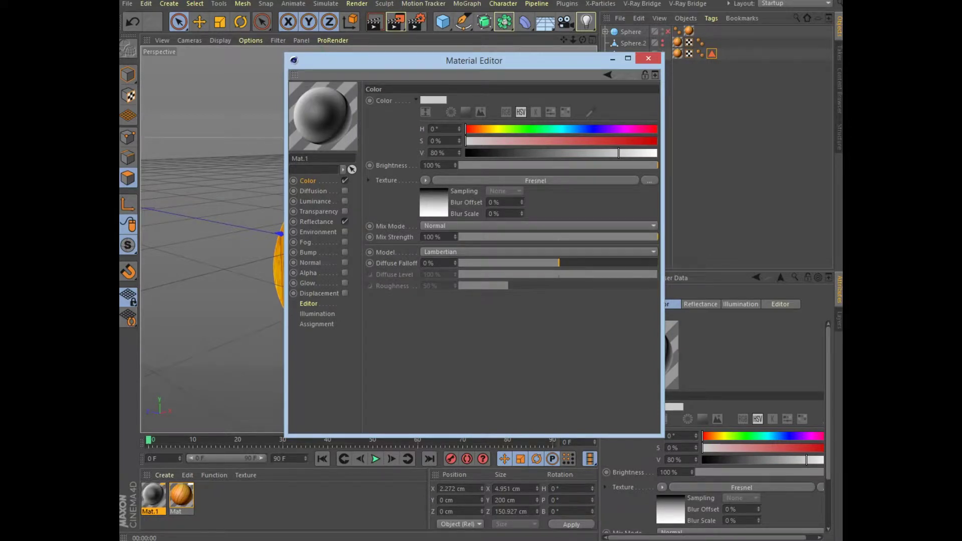
- Set Mat.1's Fresnel gradient end to pale yellow and apply it to Sphere.1's cut face
{"action": "left_click", "coordinate": [535, 180]}
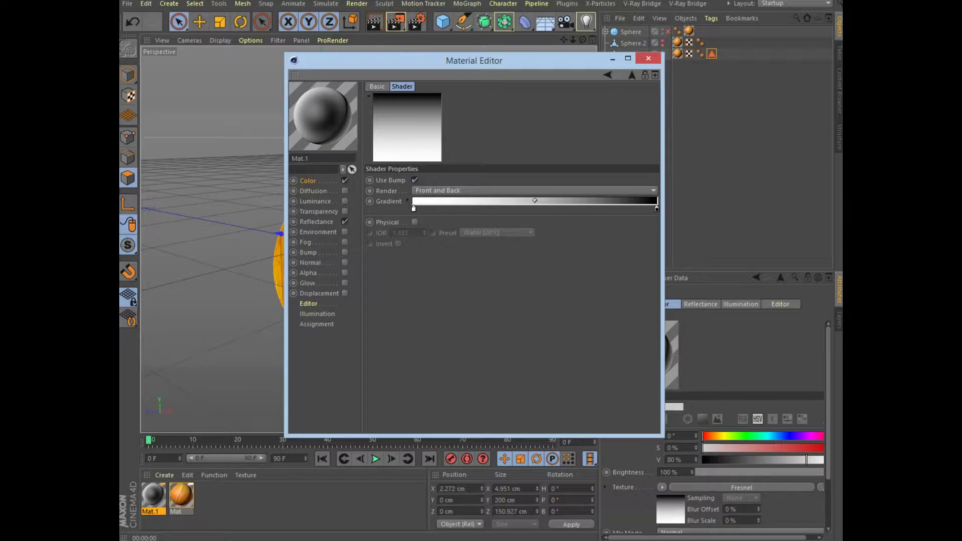
{"action": "double_click", "coordinate": [656, 208]}
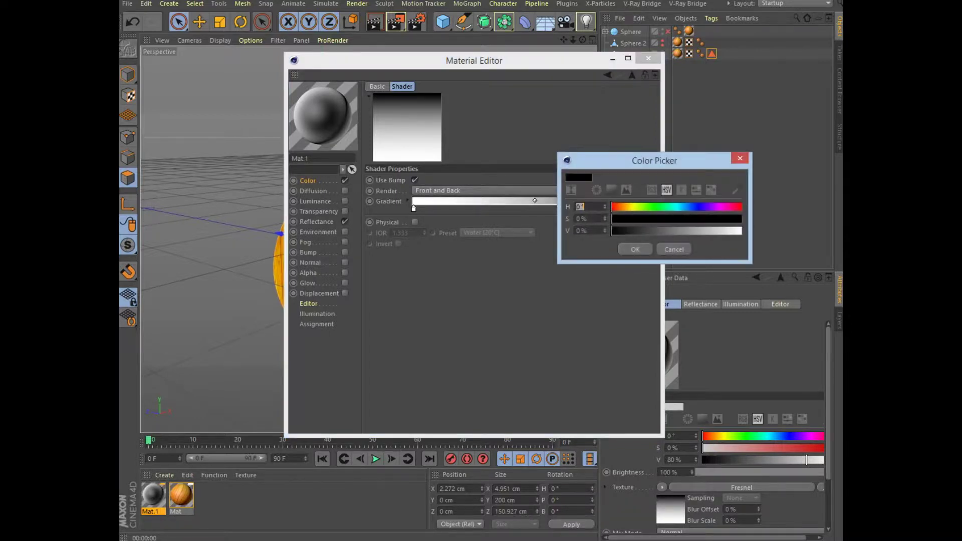
{"action": "mouse_move", "coordinate": [611, 218]}
{"action": "left_mouse_down"}
{"action": "mouse_move", "coordinate": [738, 219]}
{"action": "mouse_move", "coordinate": [673, 218]}
{"action": "left_mouse_up"}
{"action": "left_click", "coordinate": [739, 231]}
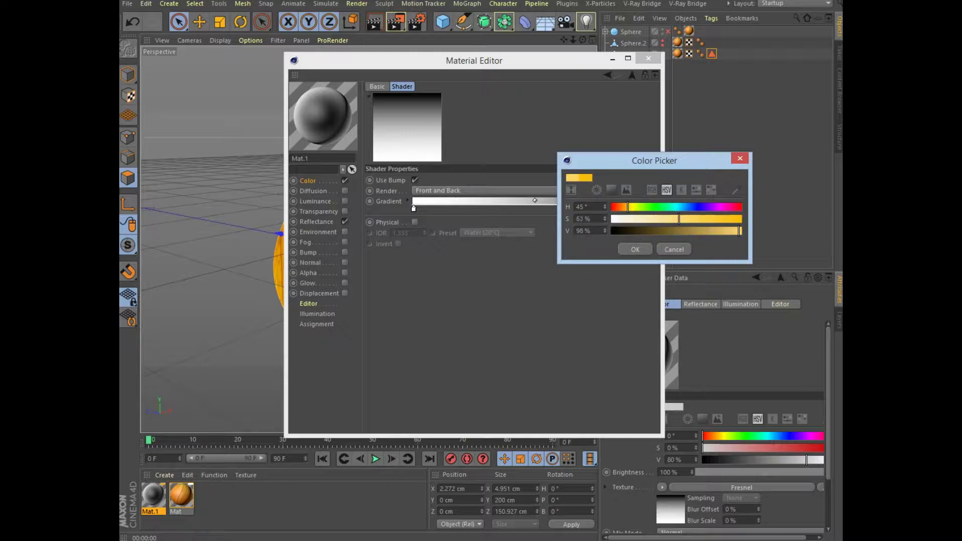
{"action": "left_click", "coordinate": [635, 249]}
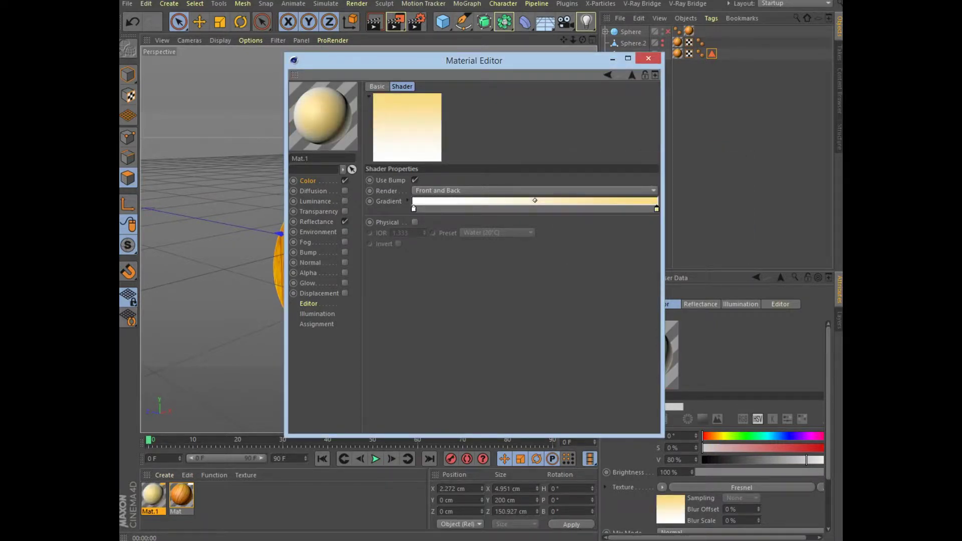
{"action": "left_click", "coordinate": [648, 58]}
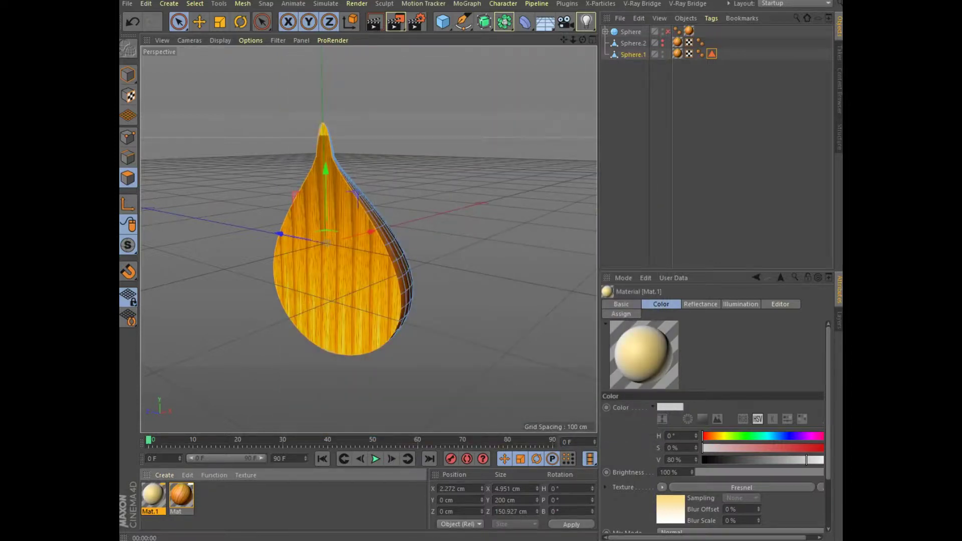
{"action": "left_click_drag", "start_coordinate": [153, 493], "coordinate": [350, 236]}
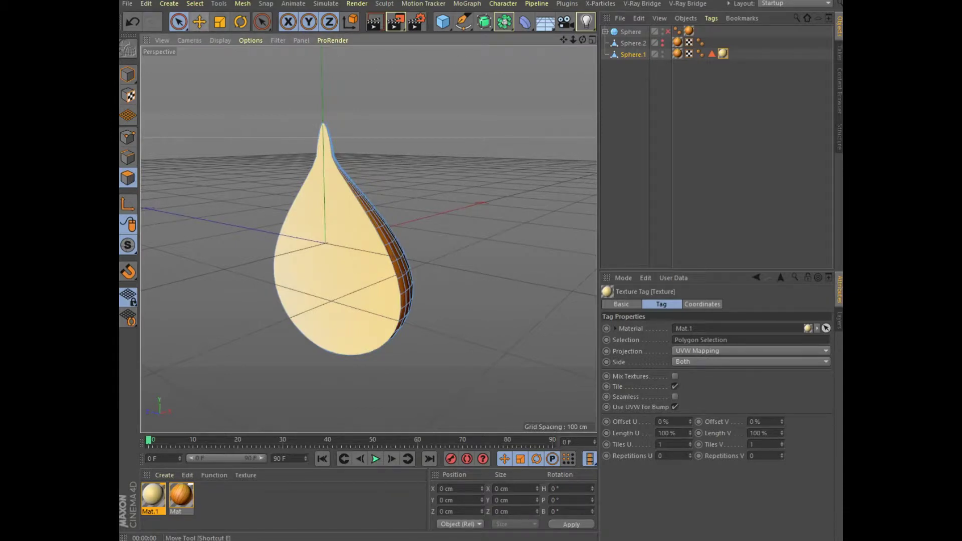
- Render a preview of the scene, then duplicate Sphere.1 as the spare copy Sphere.3
{"action": "left_click", "coordinate": [375, 21]}
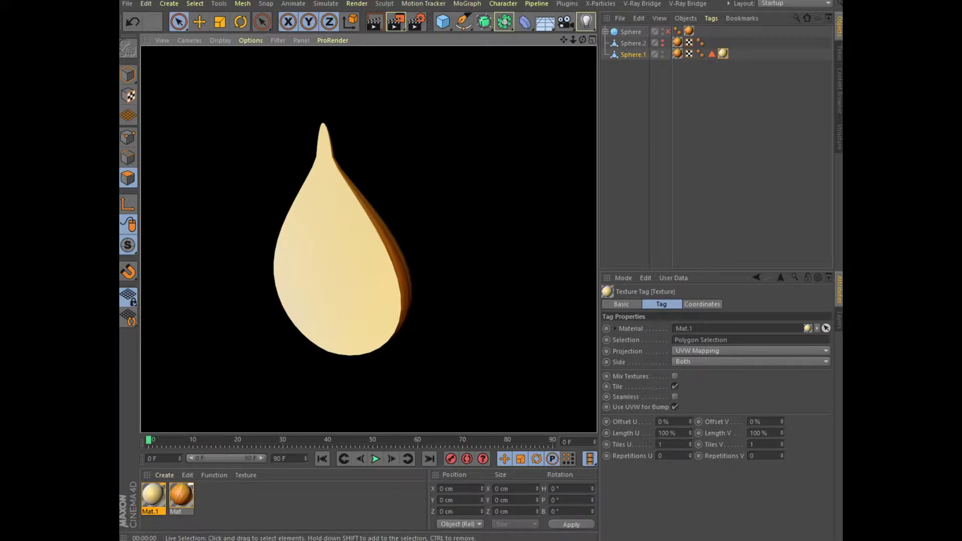
{"action": "left_click_drag", "start_coordinate": [350, 240], "coordinate": [400, 235], "text": "alt"}
{"action": "left_click", "coordinate": [633, 54]}
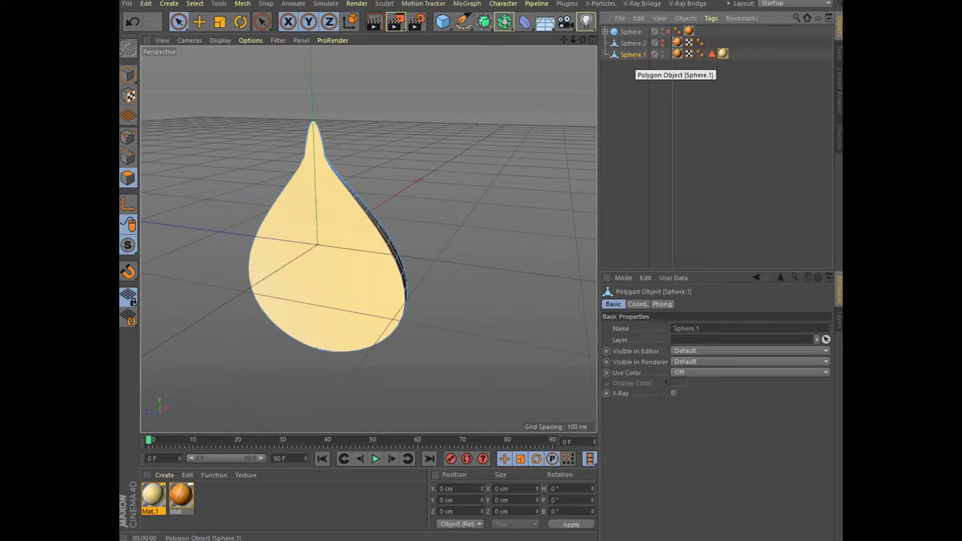
{"action": "left_click_drag", "start_coordinate": [633, 55], "coordinate": [634, 65], "text": "ctrl"}
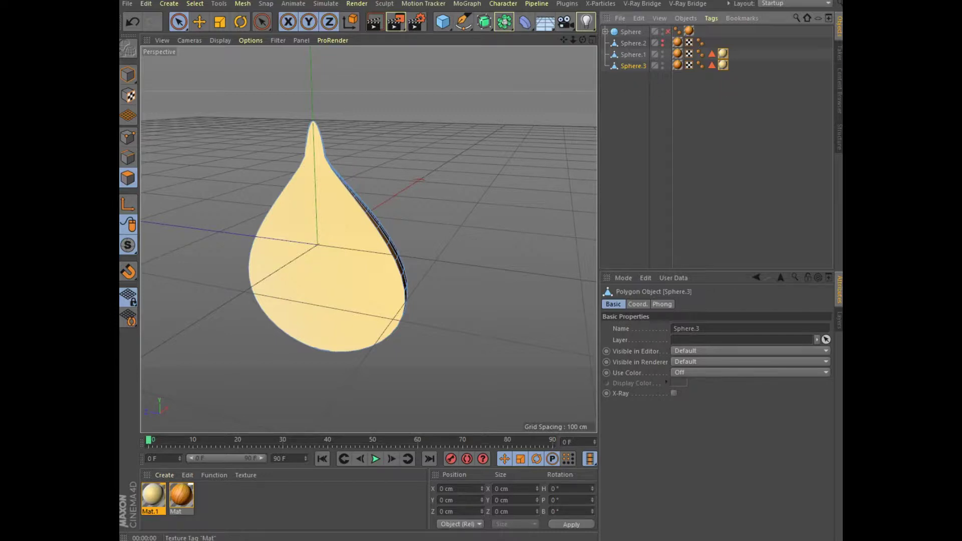
- Turn off Sphere.3's Visible in Editor and Visible in Renderer, then reselect Sphere.1
{"action": "left_click", "coordinate": [750, 351]}
{"action": "left_click", "coordinate": [749, 361]}
{"action": "left_click", "coordinate": [633, 54]}
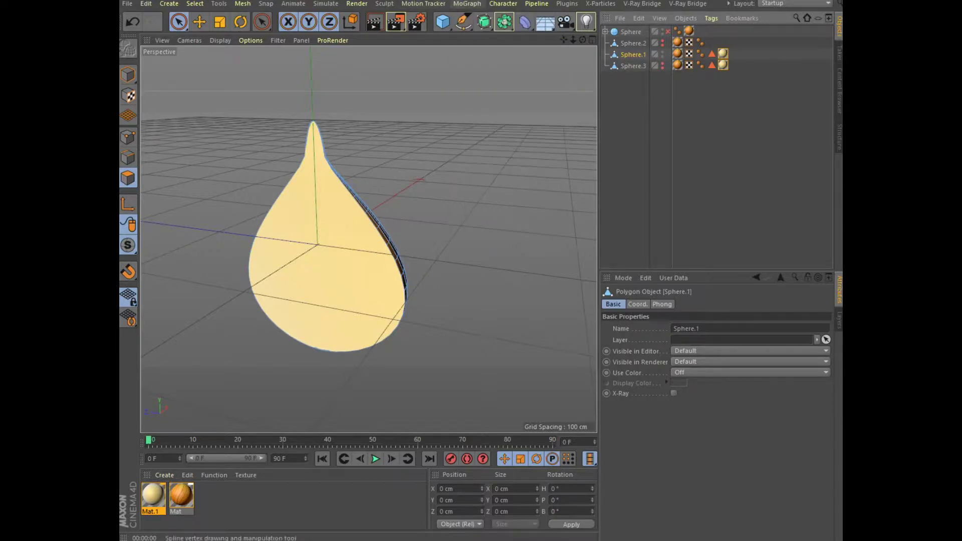
{"action": "left_click", "coordinate": [467, 3]}
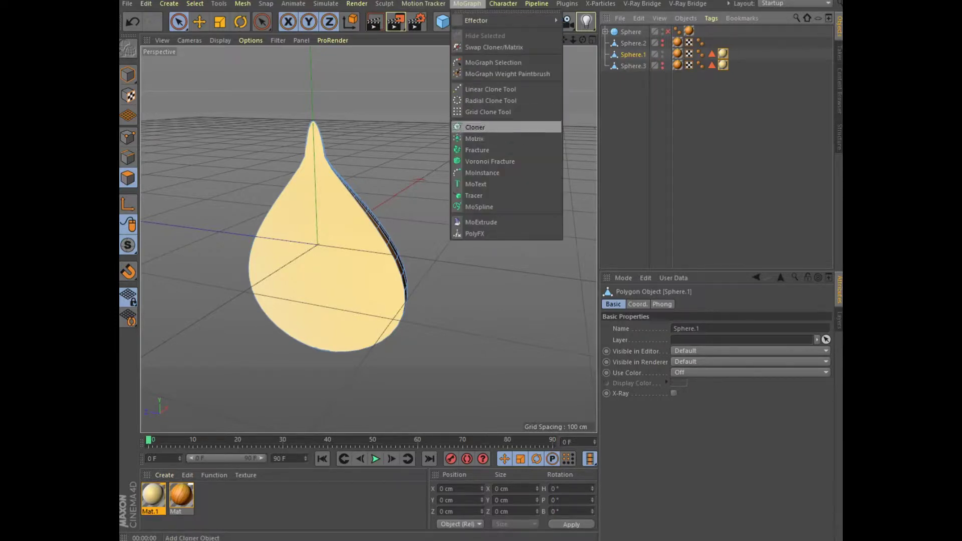
- Add a Cloner and place Sphere.1 under it to create onion slice copies
{"action": "left_click", "coordinate": [475, 127]}
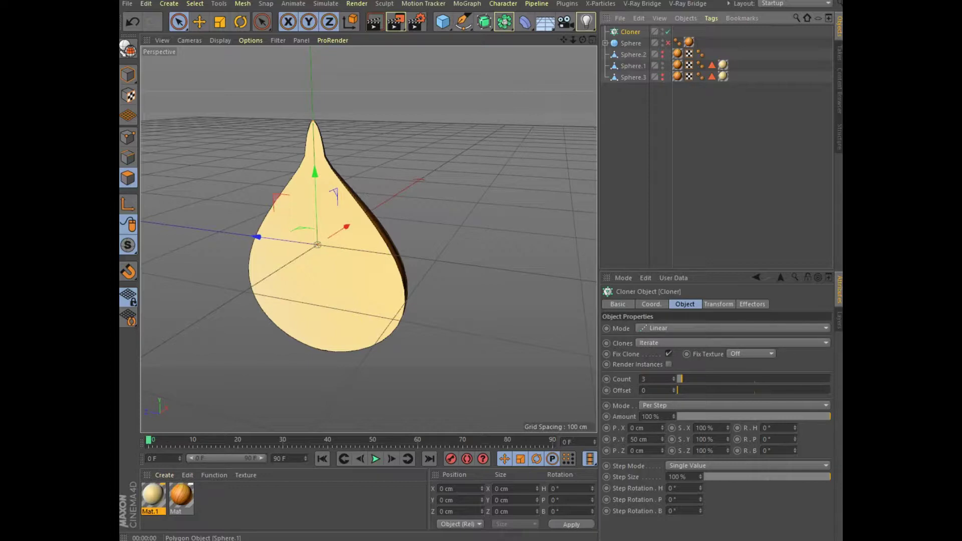
{"action": "left_click_drag", "start_coordinate": [633, 66], "coordinate": [630, 32]}
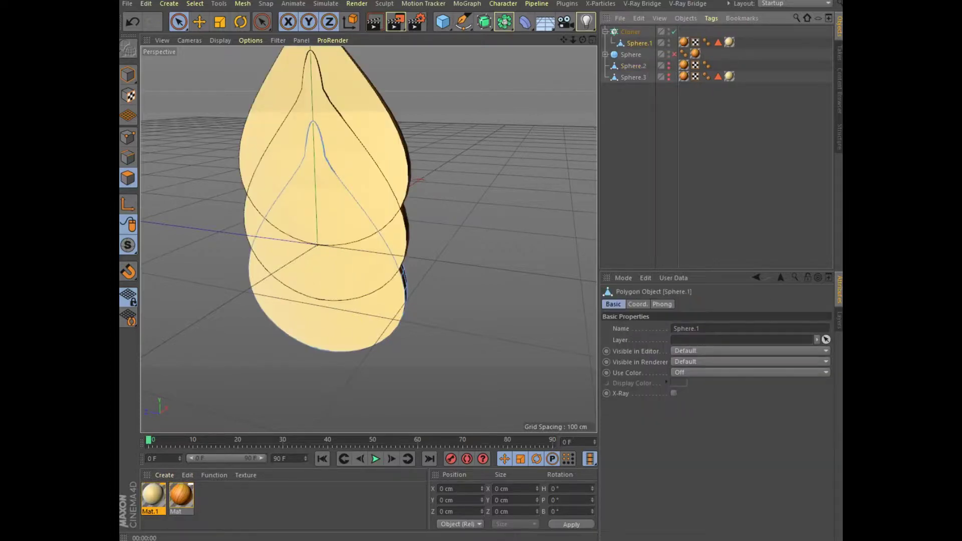
{"action": "left_click", "coordinate": [630, 32]}
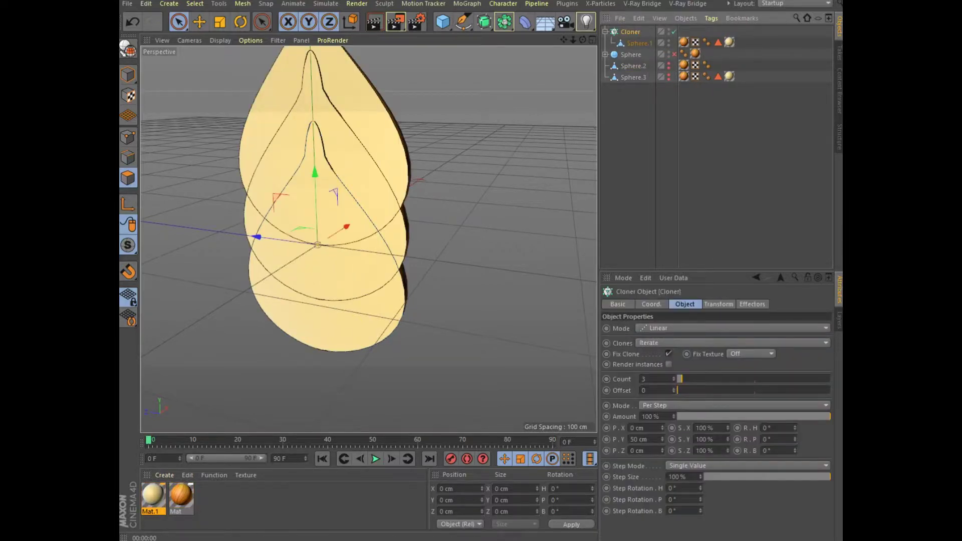
{"action": "left_click_drag", "start_coordinate": [320, 225], "coordinate": [381, 226], "text": "alt"}
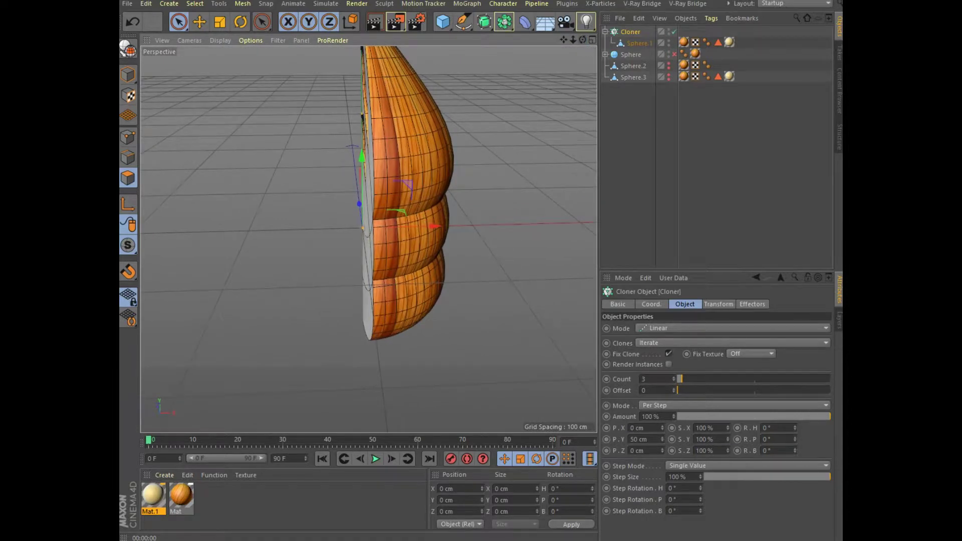
- Space the clones 10 cm apart along X, with 0 cm Y and Z offsets
{"action": "double_click", "coordinate": [646, 439]}
{"action": "type", "text": "0"}
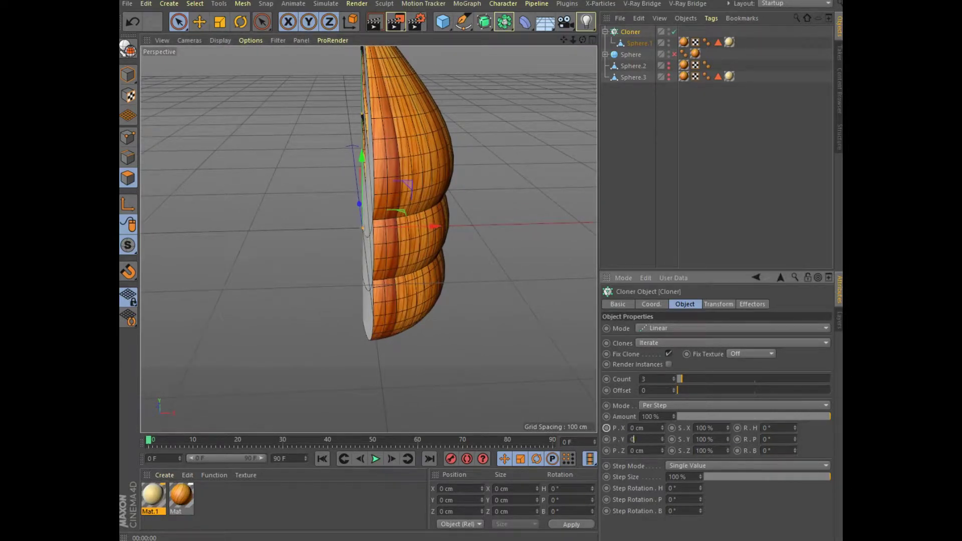
{"action": "key", "text": "Tab"}
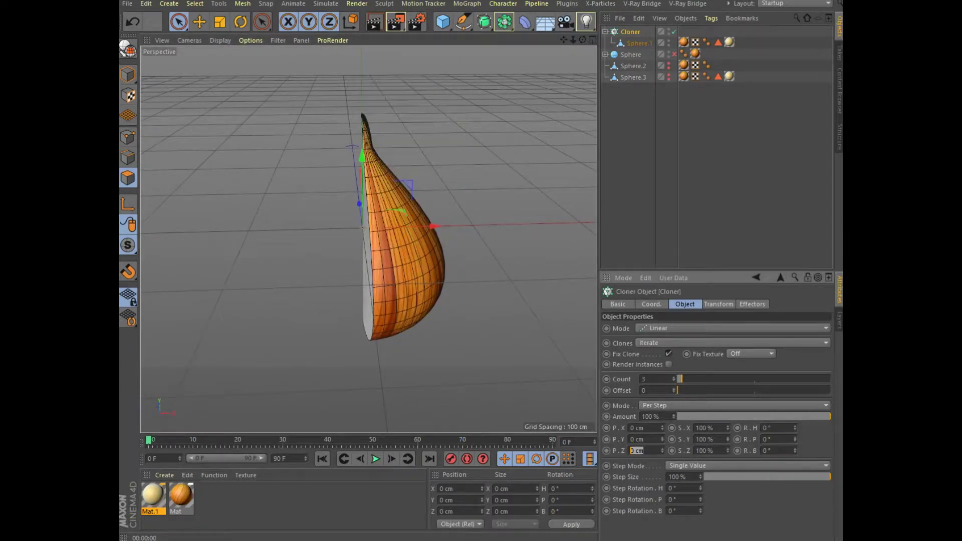
{"action": "type", "text": "10"}
{"action": "key", "text": "Return"}
{"action": "left_click_drag", "start_coordinate": [583, 40], "coordinate": [551, 45]}
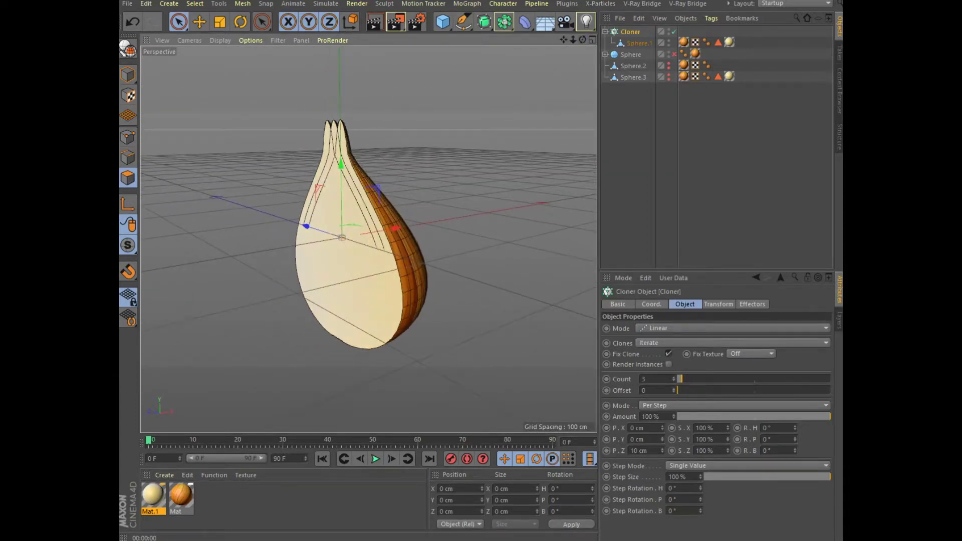
{"action": "type", "text": "10"}
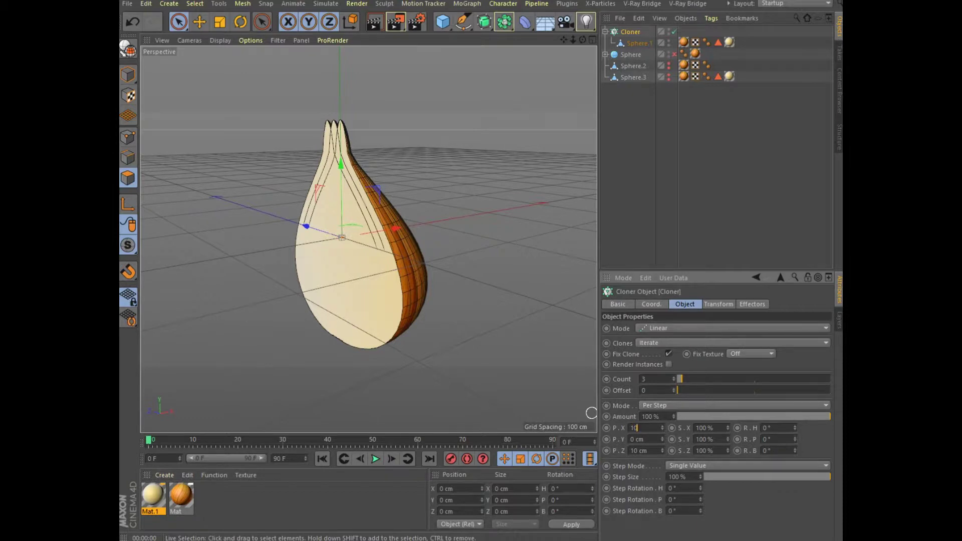
{"action": "key", "text": "Tab"}
{"action": "key", "text": "Tab"}
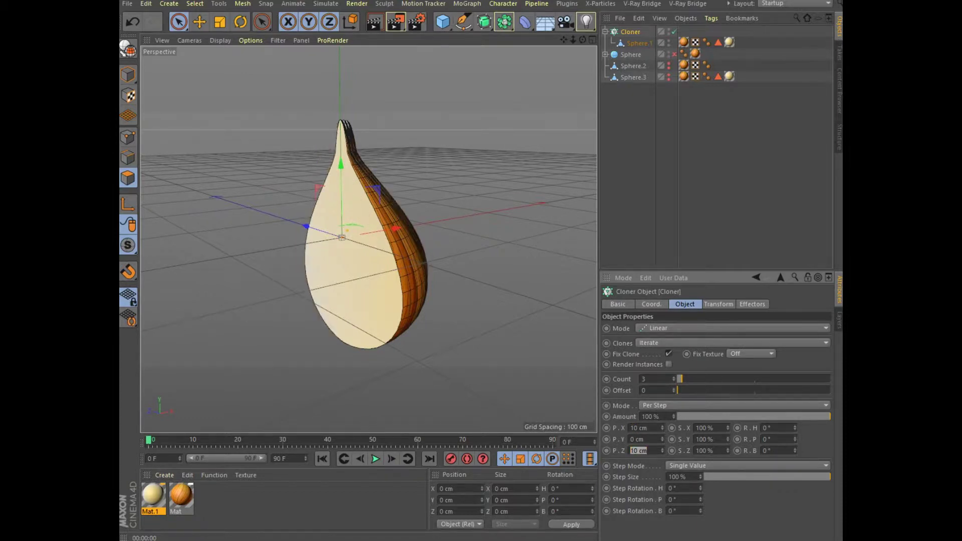
{"action": "type", "text": "0"}
{"action": "key", "text": "Return"}
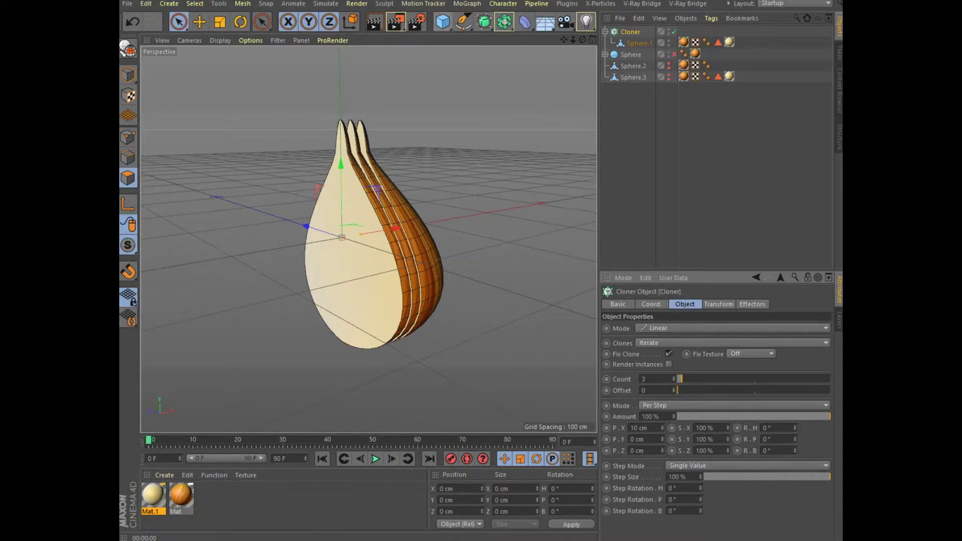
{"action": "left_click", "coordinate": [467, 4]}
{"action": "mouse_move", "coordinate": [496, 20]}
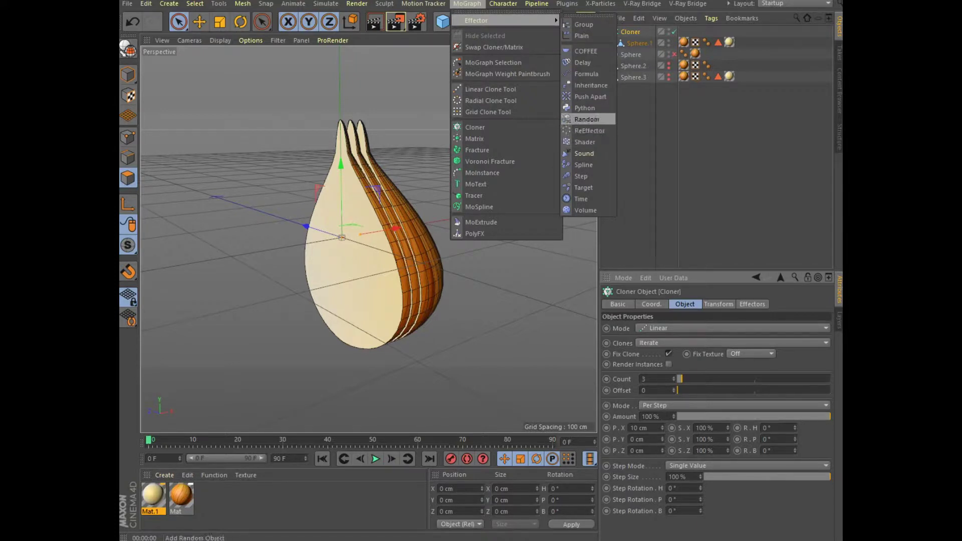
- Add a Random effector to the clones and reduce its X position amount to 10 cm
{"action": "left_click", "coordinate": [586, 119]}
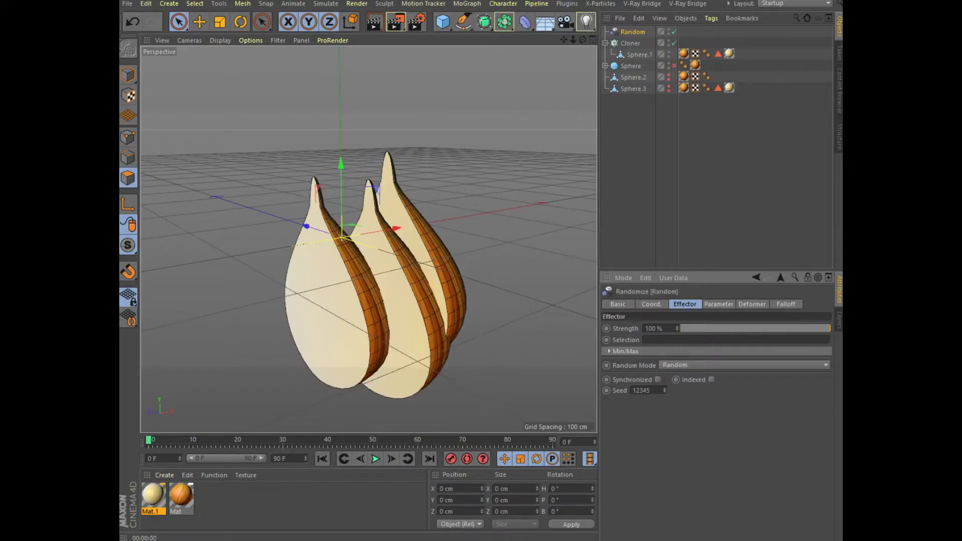
{"action": "left_click", "coordinate": [719, 304]}
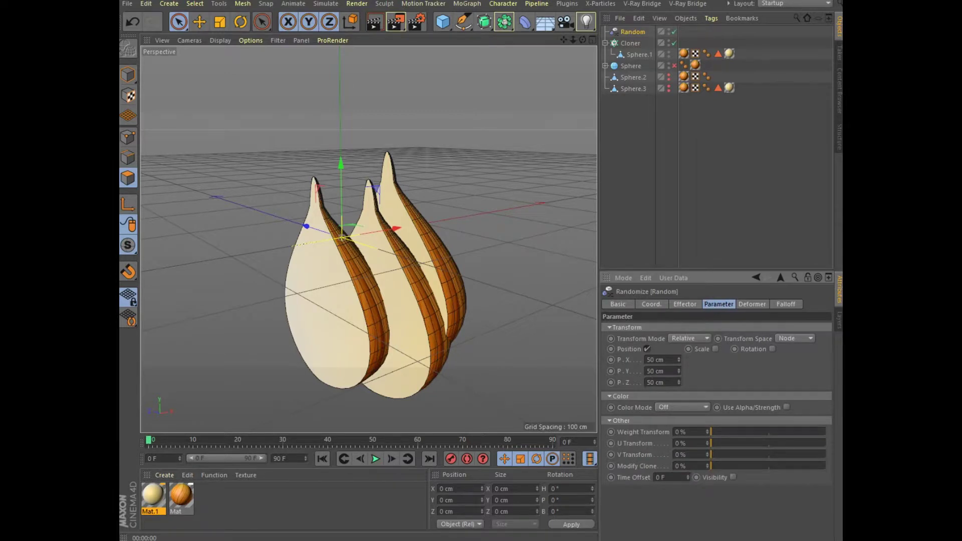
{"action": "double_click", "coordinate": [650, 359]}
{"action": "type", "text": "10"}
{"action": "key", "text": "Return"}
- Switch the Random effector from position to uniform scale randomization with a Scale of 0.5
{"action": "left_click", "coordinate": [715, 348]}
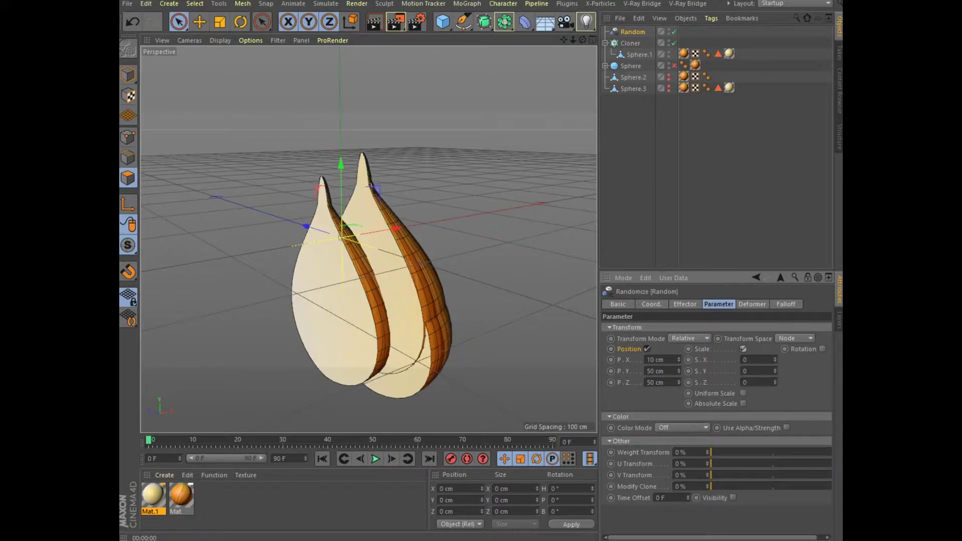
{"action": "left_click", "coordinate": [646, 348]}
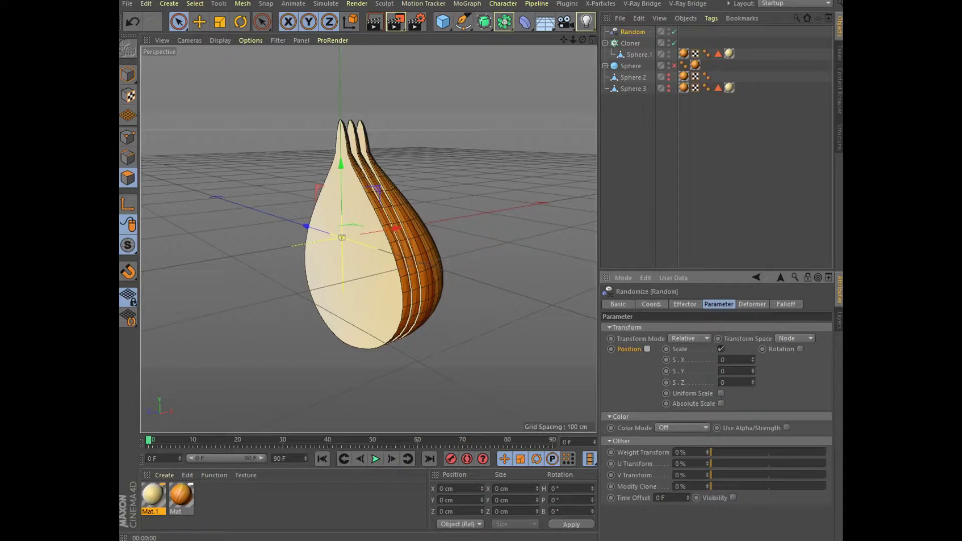
{"action": "left_click", "coordinate": [721, 393]}
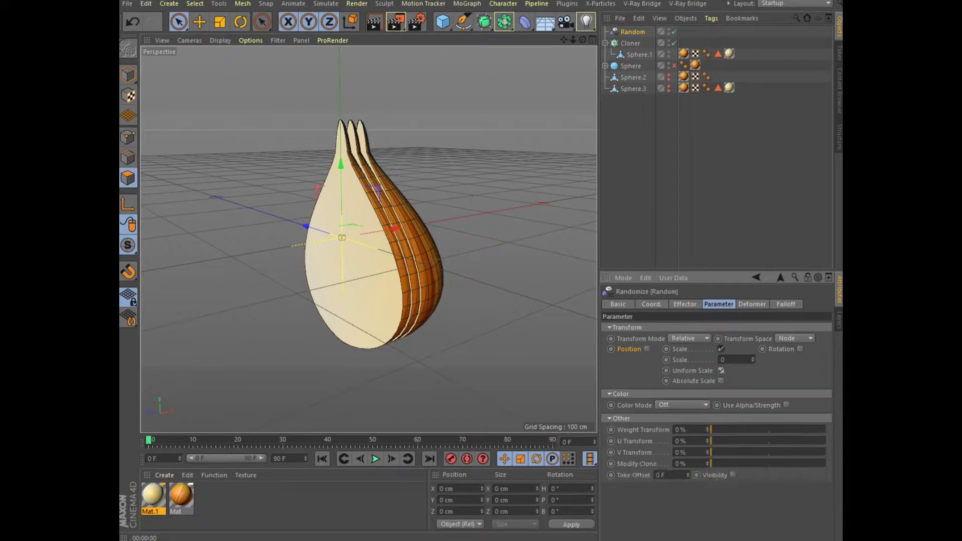
{"action": "left_click", "coordinate": [723, 359]}
{"action": "type", "text": "0,5"}
{"action": "key", "text": "Return"}
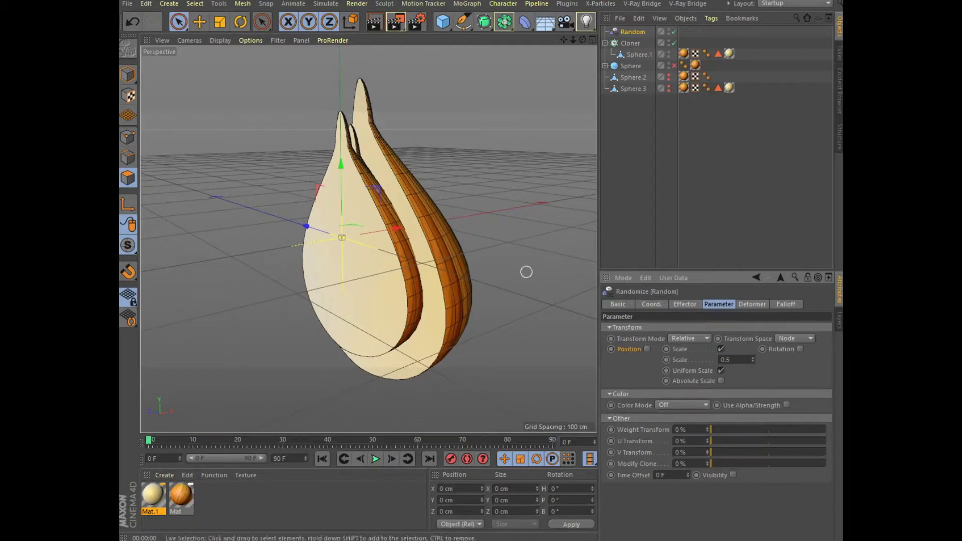
{"action": "left_click_drag", "start_coordinate": [558, 294], "coordinate": [489, 229], "text": "alt"}
{"action": "left_click_drag", "start_coordinate": [527, 109], "coordinate": [369, 239], "text": "alt"}
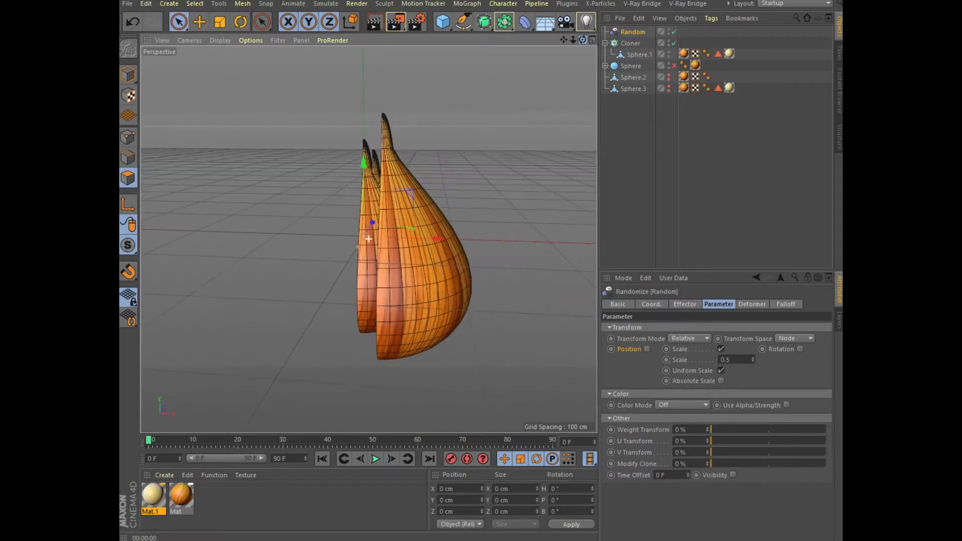
{"action": "left_click", "coordinate": [630, 43]}
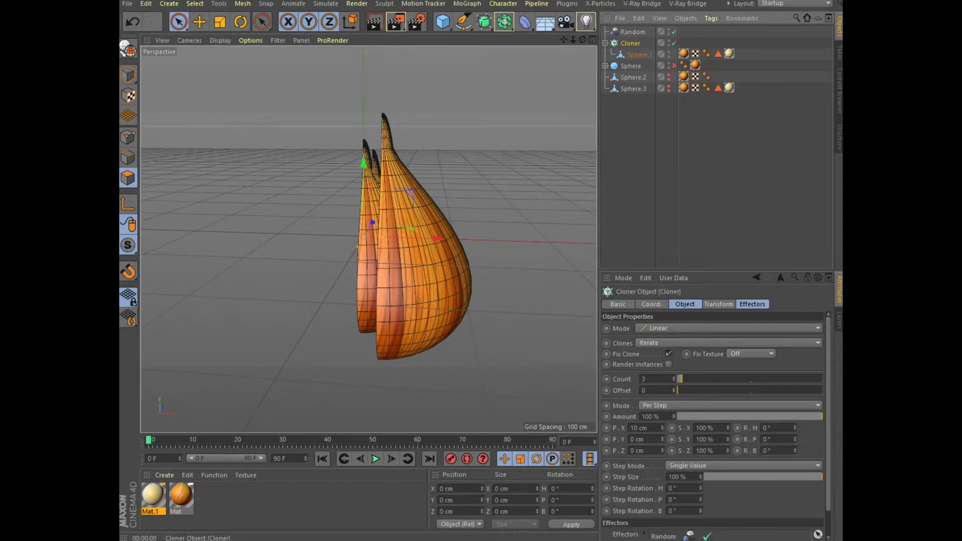
- Raise the Cloner's count to 6 slices and orbit to inspect them
{"action": "type", "text": "5"}
{"action": "key", "text": "Return"}
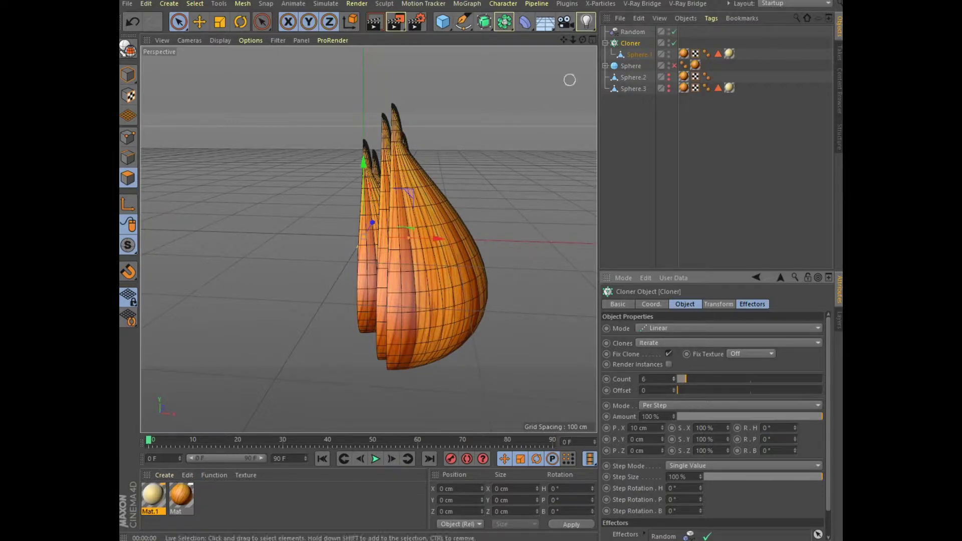
{"action": "left_click_drag", "start_coordinate": [582, 40], "coordinate": [561, 45]}
{"action": "left_click_drag", "start_coordinate": [396, 228], "coordinate": [368, 239], "text": "alt"}
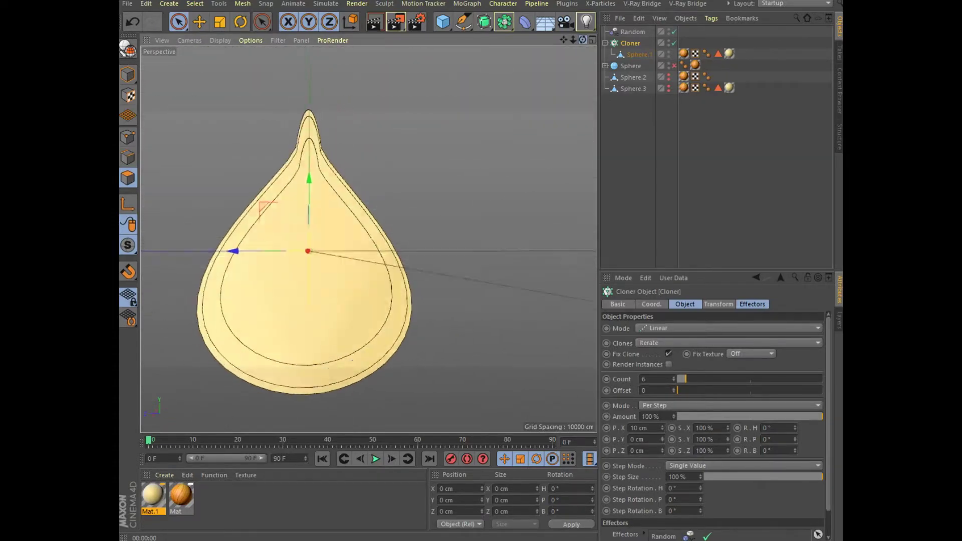
{"action": "left_click_drag", "start_coordinate": [369, 239], "coordinate": [373, 239], "text": "alt"}
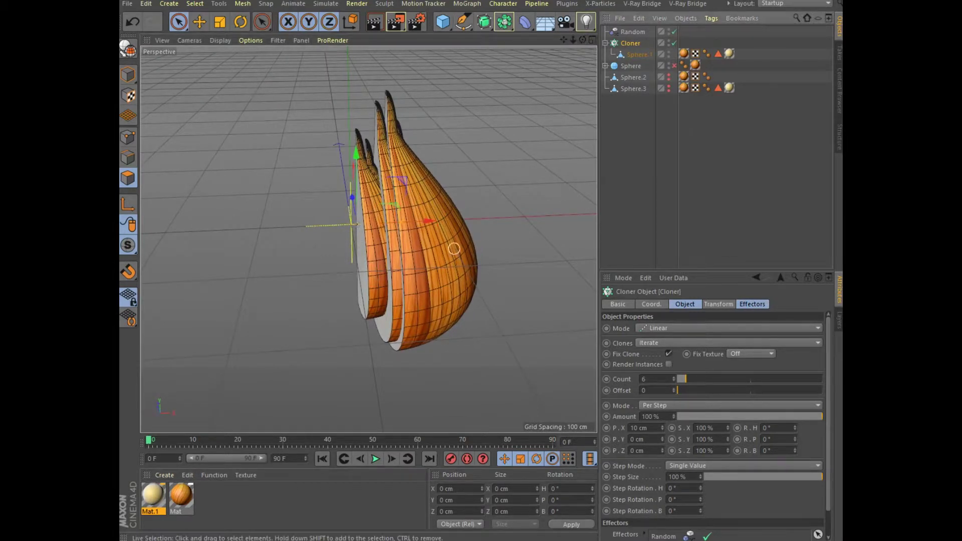
- Shift the clones along X, then move Sphere.1 out of the Cloner
{"action": "left_click_drag", "start_coordinate": [426, 221], "coordinate": [454, 219]}
{"action": "left_click_drag", "start_coordinate": [412, 222], "coordinate": [412, 221]}
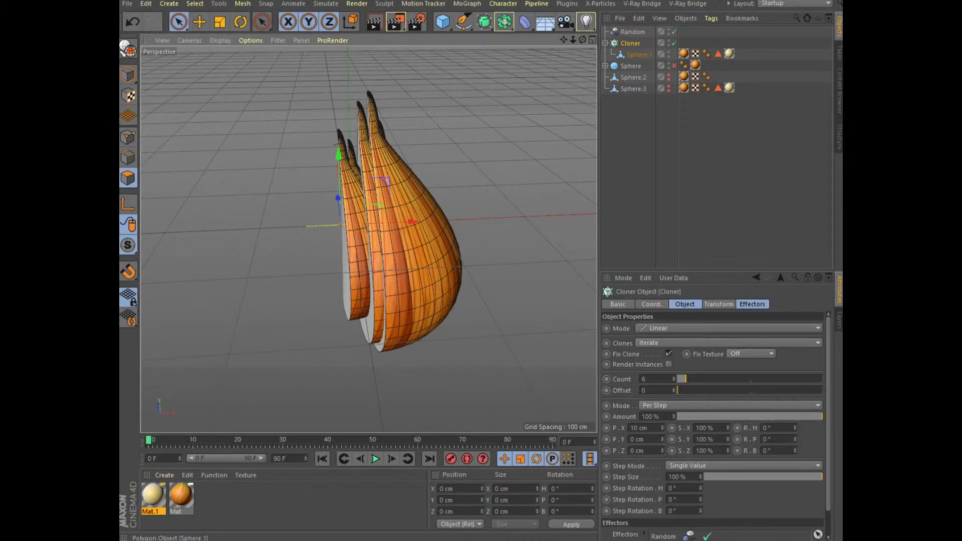
{"action": "left_click_drag", "start_coordinate": [636, 54], "coordinate": [634, 94]}
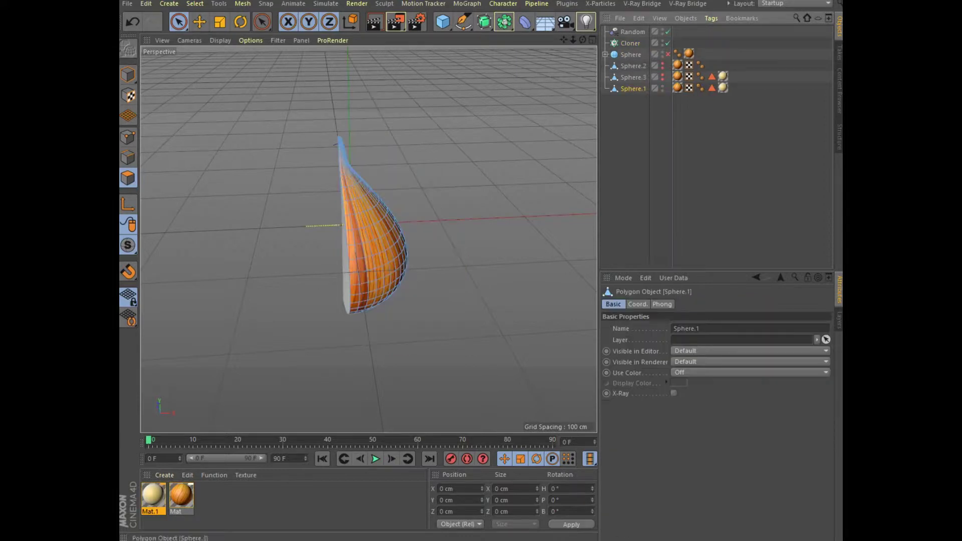
- Delete the Cloner and the Random effector from the scene
{"action": "left_click", "coordinate": [630, 43]}
{"action": "key", "text": "Delete"}
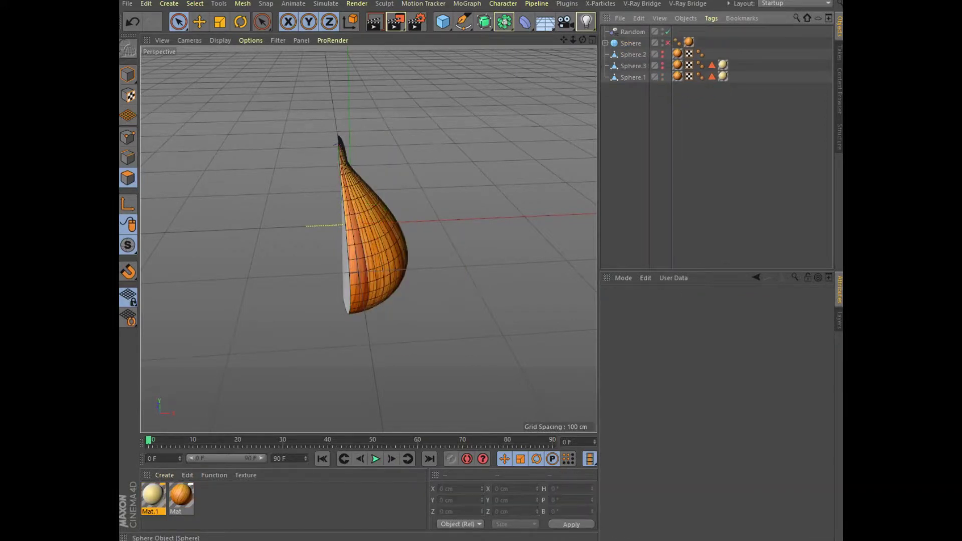
{"action": "left_click", "coordinate": [632, 31]}
{"action": "key", "text": "Delete"}
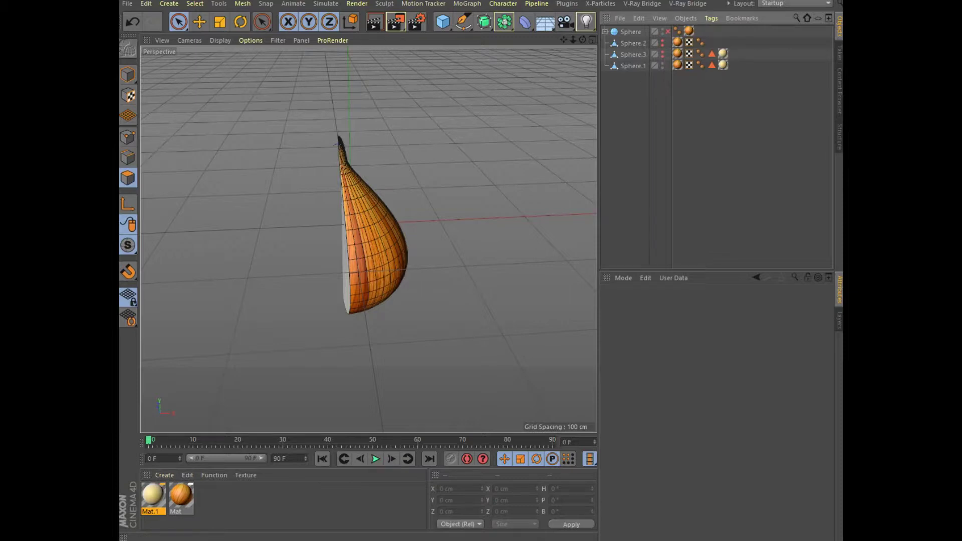
- Copy and paste the Sphere.1 slice to create the duplicate Sphere.4
{"action": "left_click", "coordinate": [633, 65]}
{"action": "left_click_drag", "start_coordinate": [583, 40], "coordinate": [551, 30]}
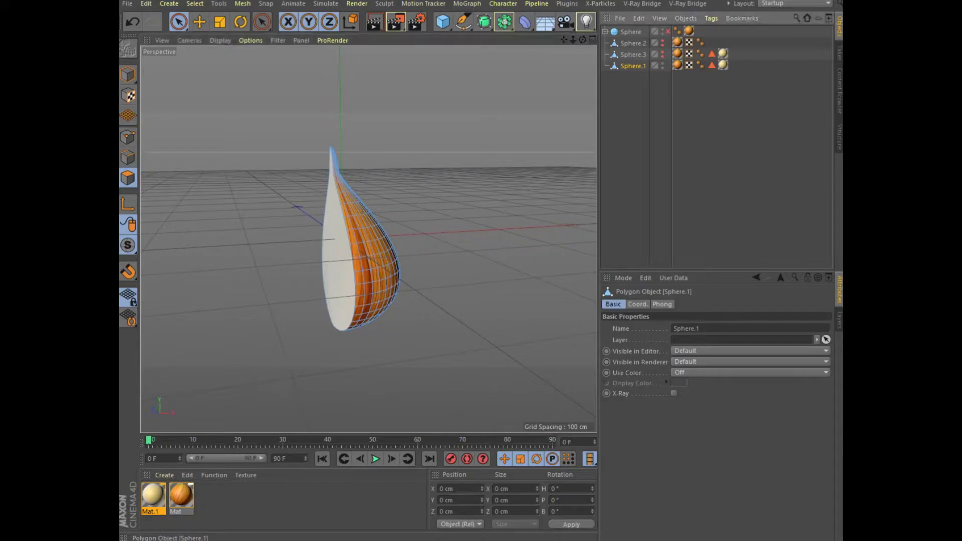
{"action": "key", "text": "ctrl+c"}
{"action": "key", "text": "ctrl+v"}
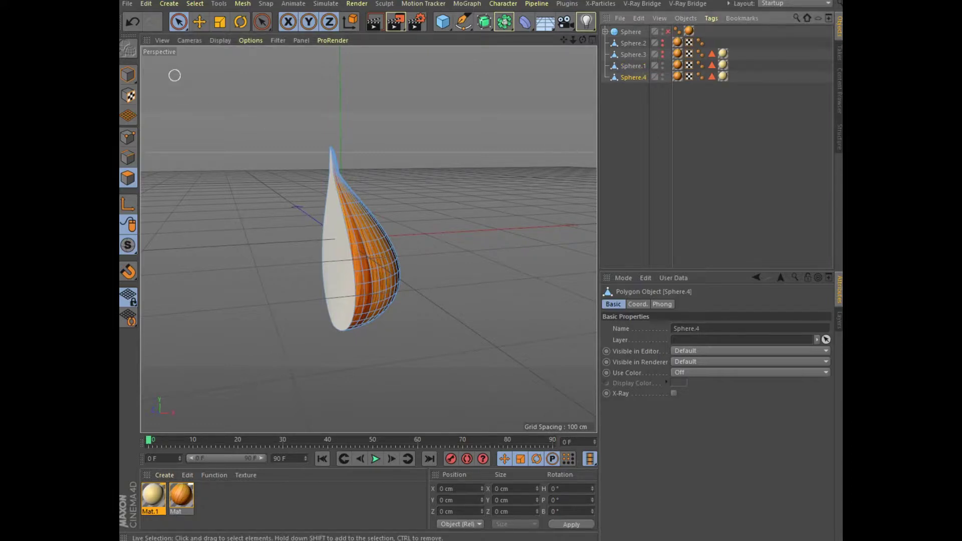
- Scale Sphere.4 in the Front view to about 149 cm tall and 60.6 cm wide
{"action": "left_click", "coordinate": [220, 22]}
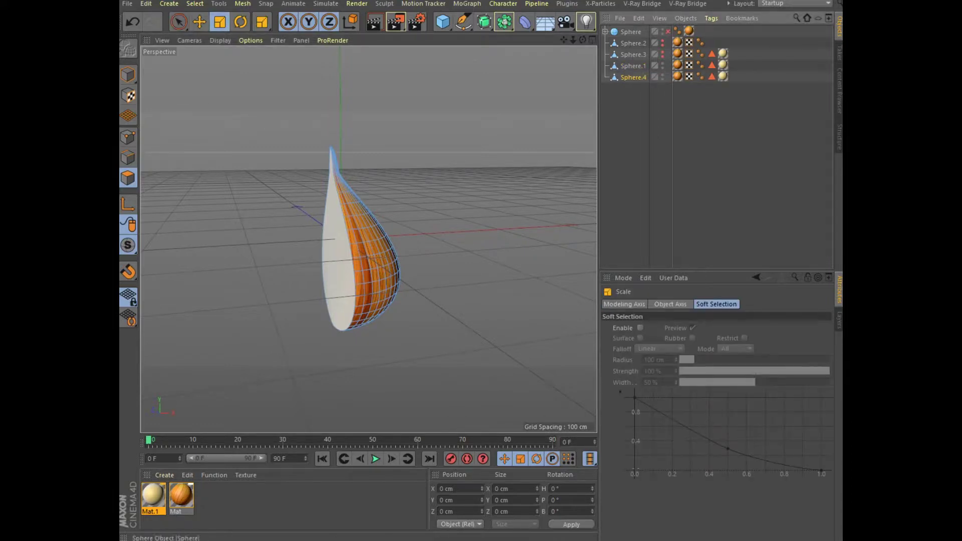
{"action": "left_click", "coordinate": [592, 40]}
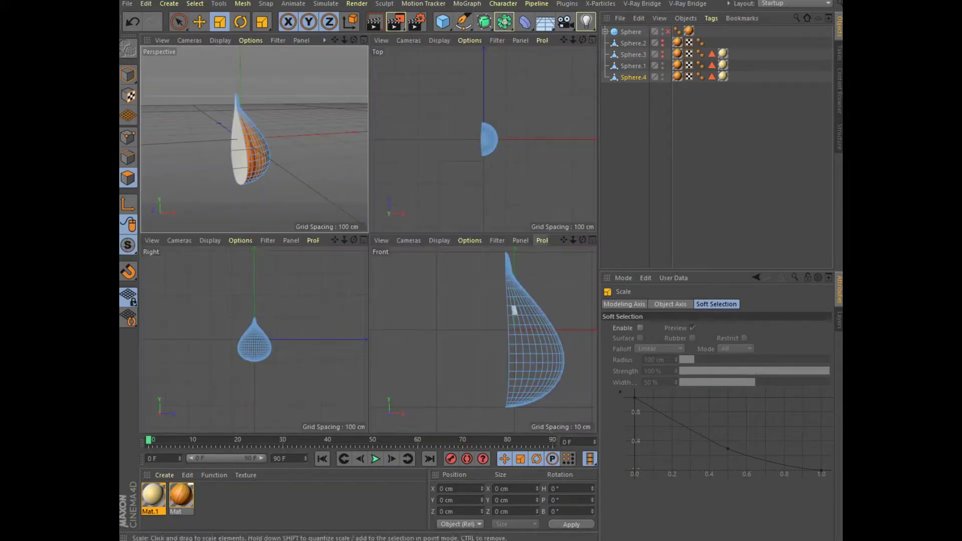
{"action": "left_click", "coordinate": [633, 77]}
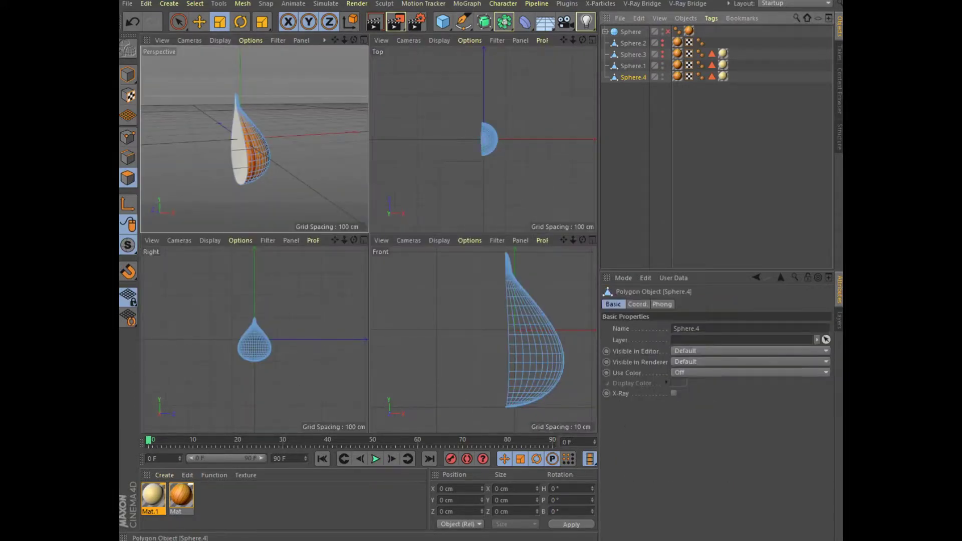
{"action": "left_click", "coordinate": [128, 74]}
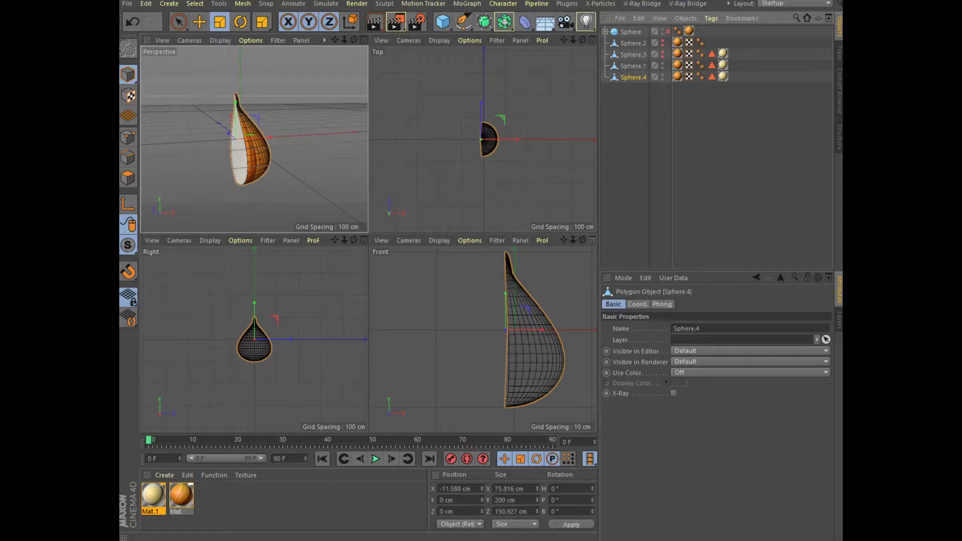
{"action": "left_click", "coordinate": [592, 240]}
{"action": "scroll", "coordinate": [400, 215], "scroll_direction": "down", "scroll_amount": 3}
{"action": "scroll", "coordinate": [401, 215], "scroll_direction": "down", "scroll_amount": 2}
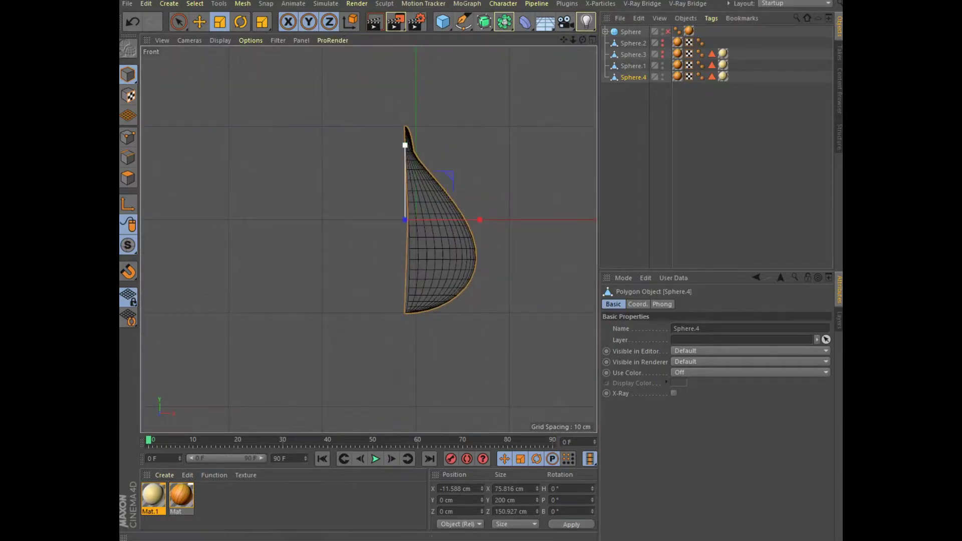
{"action": "left_click_drag", "start_coordinate": [405, 145], "coordinate": [405, 164]}
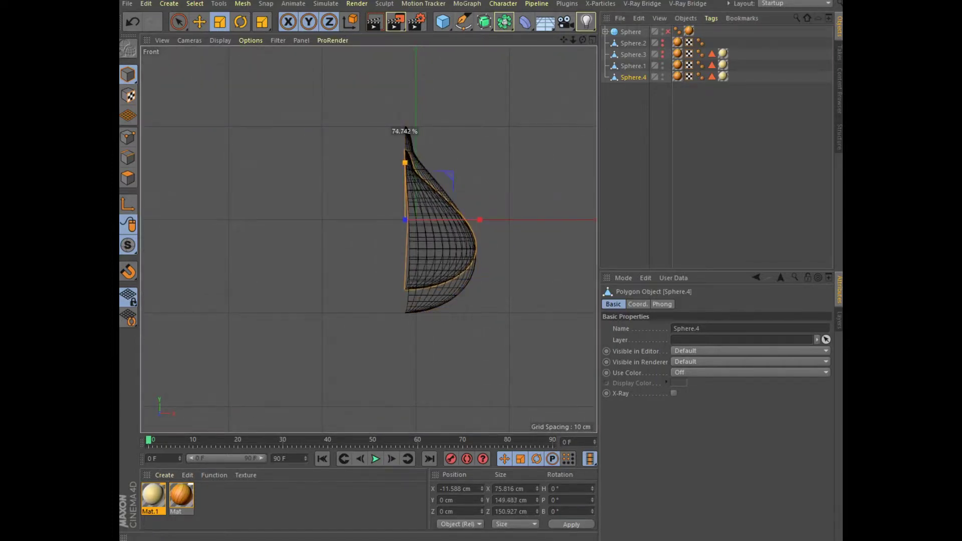
{"action": "left_click_drag", "start_coordinate": [479, 220], "coordinate": [461, 220]}
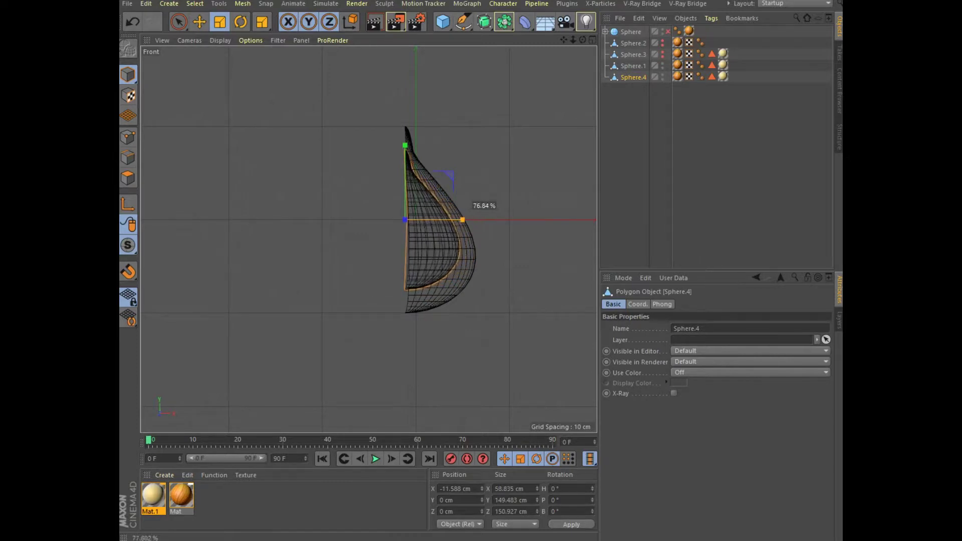
{"action": "left_click_drag", "start_coordinate": [462, 219], "coordinate": [464, 220]}
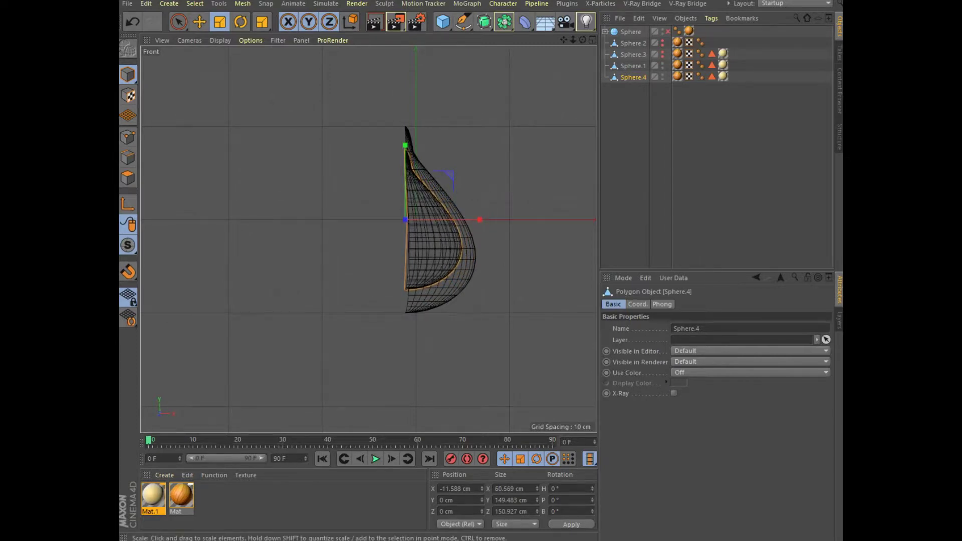
- Reposition Sphere.4 so it sits inside the outer shell, checking in the four-view layout
{"action": "left_click", "coordinate": [199, 21]}
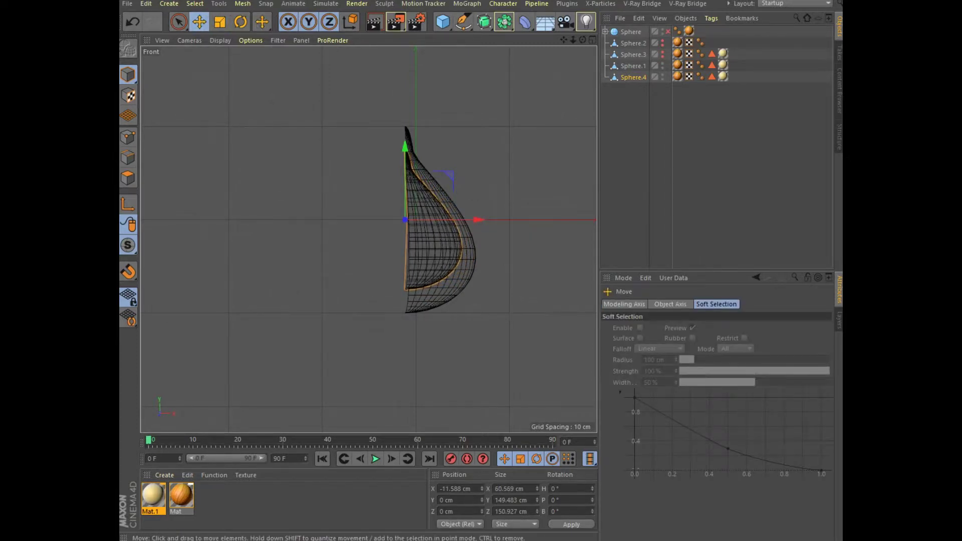
{"action": "left_click_drag", "start_coordinate": [405, 147], "coordinate": [405, 154]}
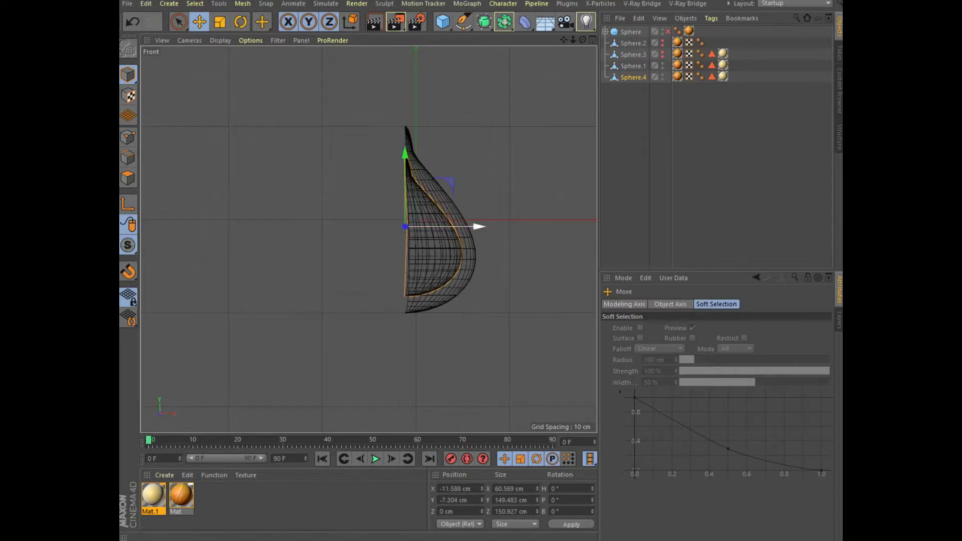
{"action": "left_click_drag", "start_coordinate": [478, 226], "coordinate": [485, 226]}
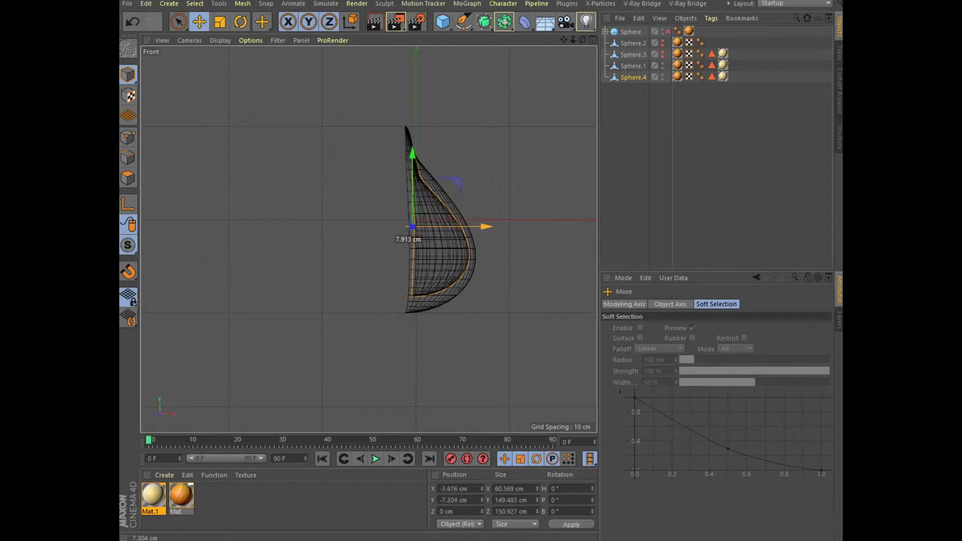
{"action": "key", "text": "F5"}
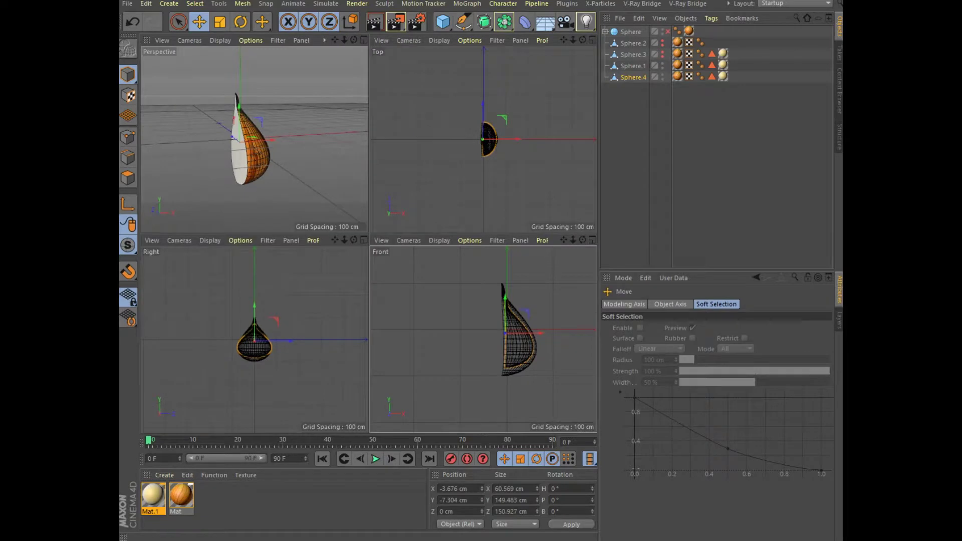
{"action": "left_click_drag", "start_coordinate": [531, 331], "coordinate": [527, 331]}
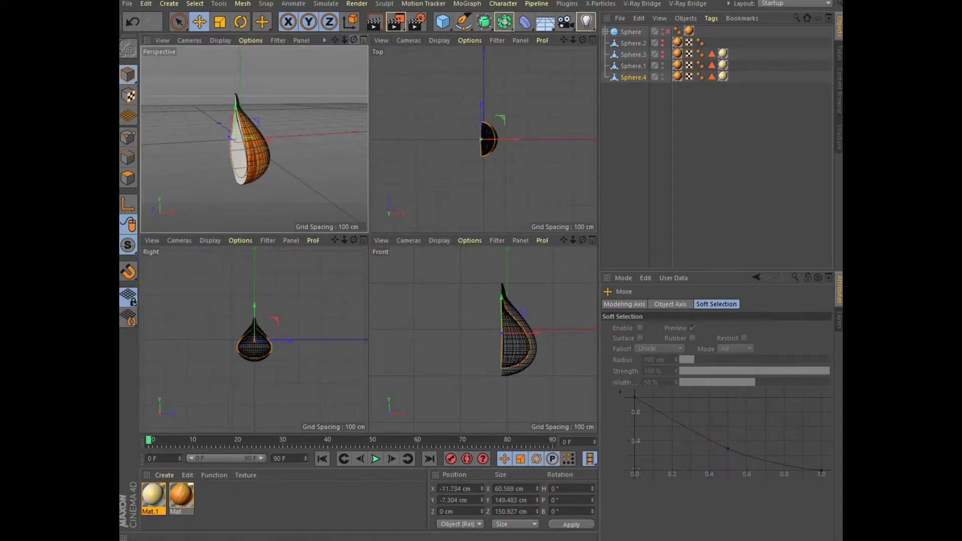
{"action": "key", "text": "F1"}
{"action": "left_click_drag", "start_coordinate": [411, 241], "coordinate": [368, 239], "text": "alt"}
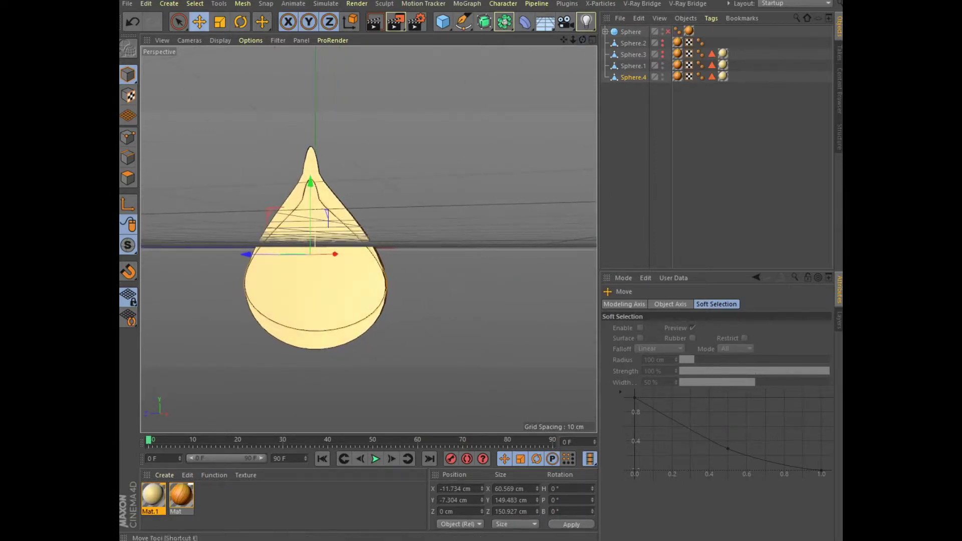
- Scale Sphere.4 to about 125 cm deep and 173 cm tall, then create material Mat.2
{"action": "key", "text": "t"}
{"action": "left_click_drag", "start_coordinate": [244, 253], "coordinate": [248, 254]}
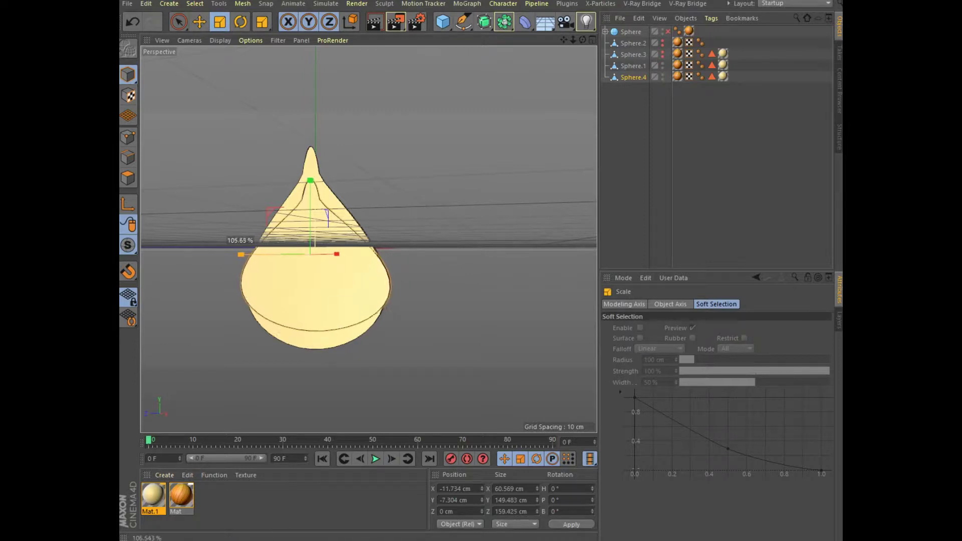
{"action": "left_click_drag", "start_coordinate": [247, 254], "coordinate": [242, 254]}
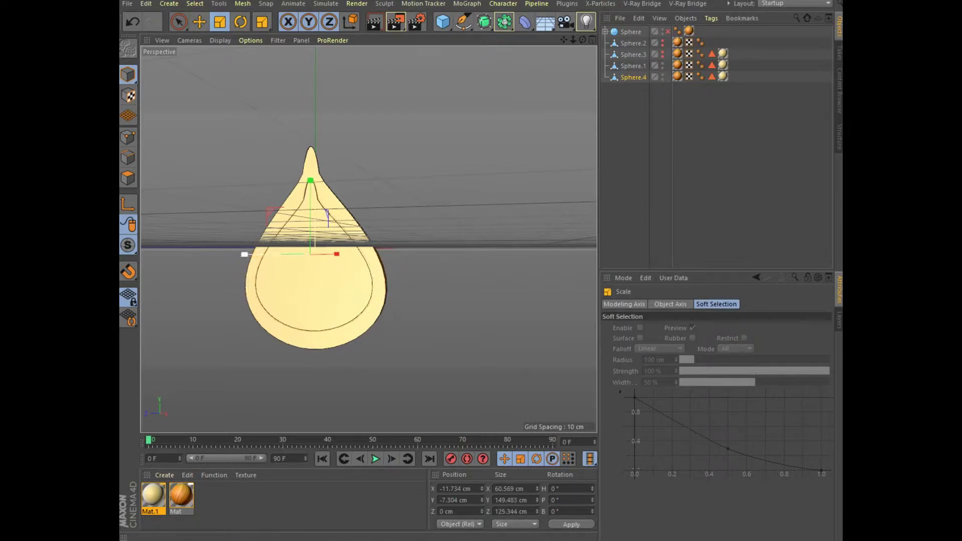
{"action": "left_click_drag", "start_coordinate": [311, 180], "coordinate": [311, 165]}
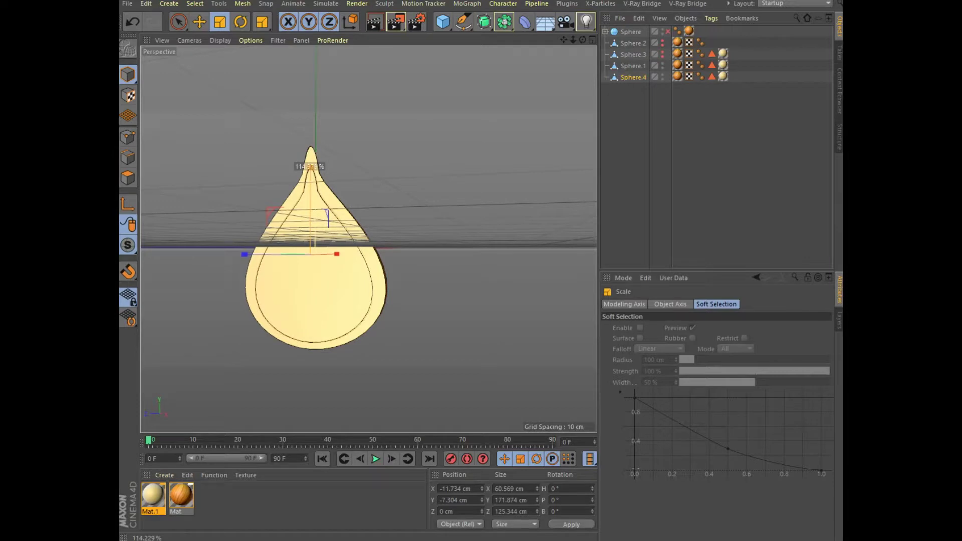
{"action": "left_click_drag", "start_coordinate": [583, 39], "coordinate": [561, 43]}
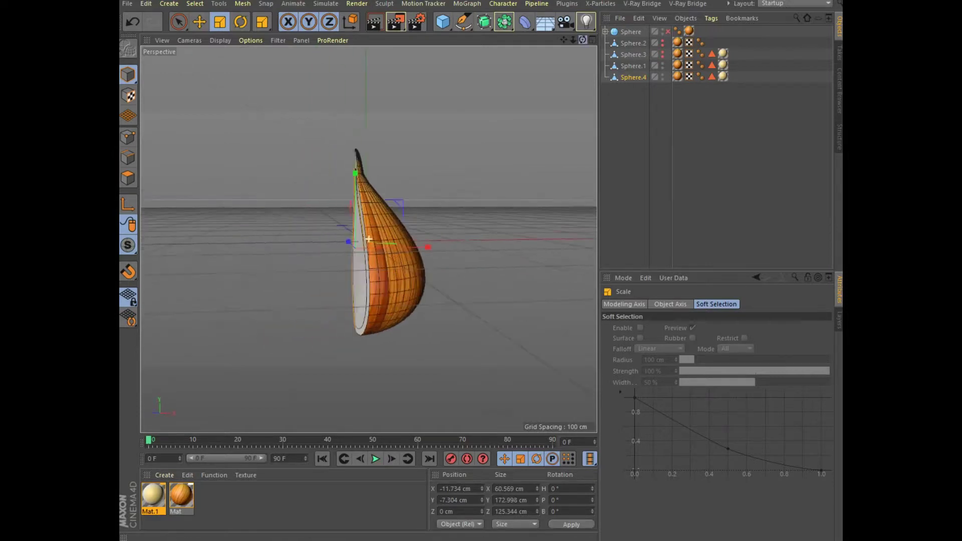
{"action": "left_click_drag", "start_coordinate": [369, 239], "coordinate": [346, 239], "text": "alt"}
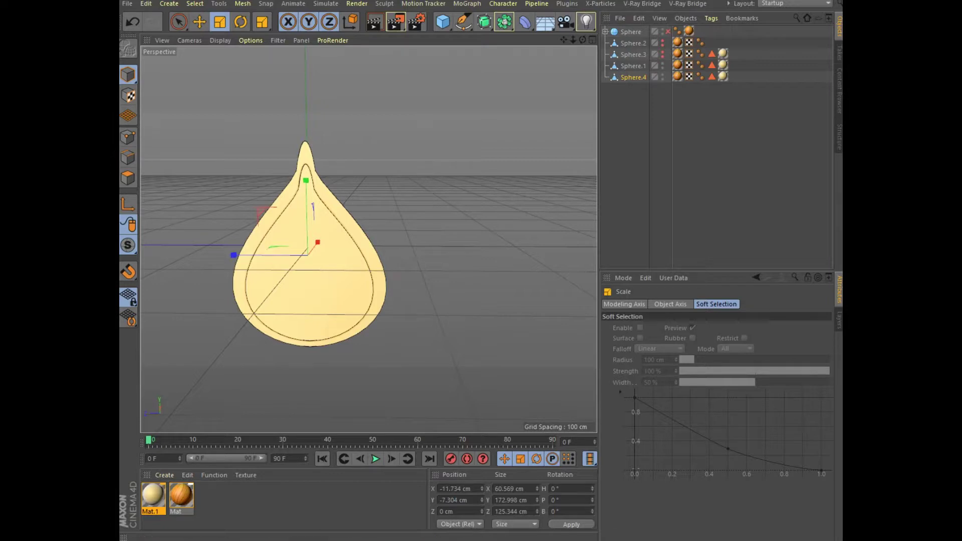
{"action": "key", "text": "ctrl+n"}
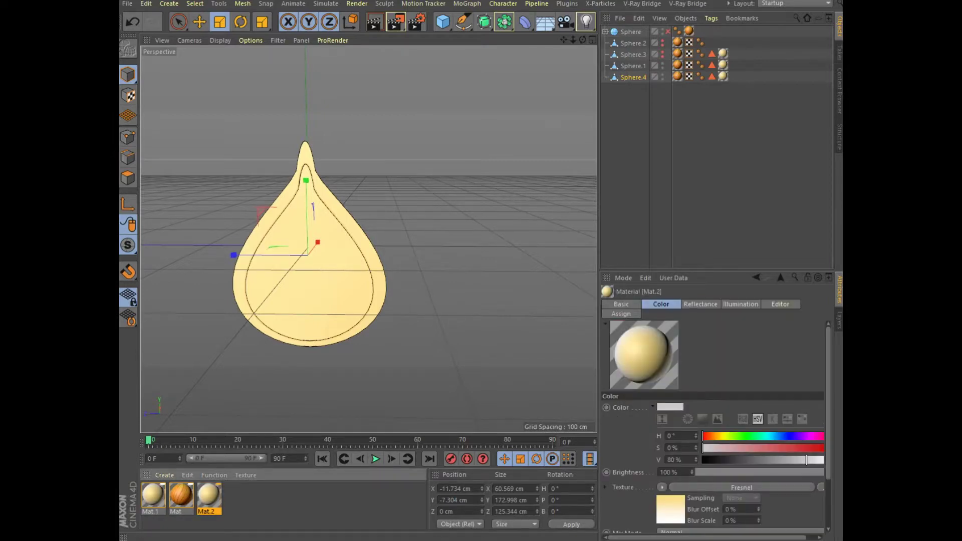
- Change Mat.2's Fresnel gradient end to a richer yellow (H 45°, S 68%, V 98%)
{"action": "double_click", "coordinate": [209, 496]}
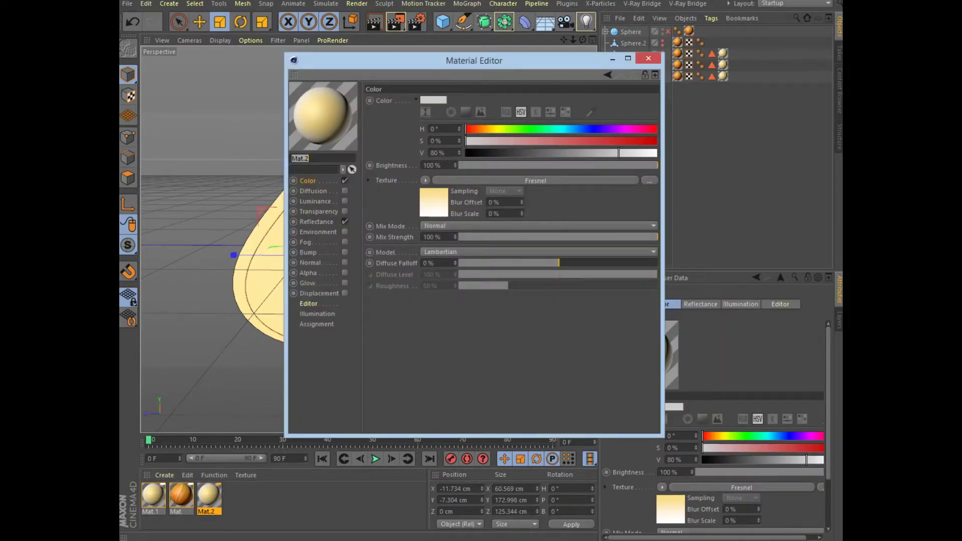
{"action": "left_click", "coordinate": [535, 180]}
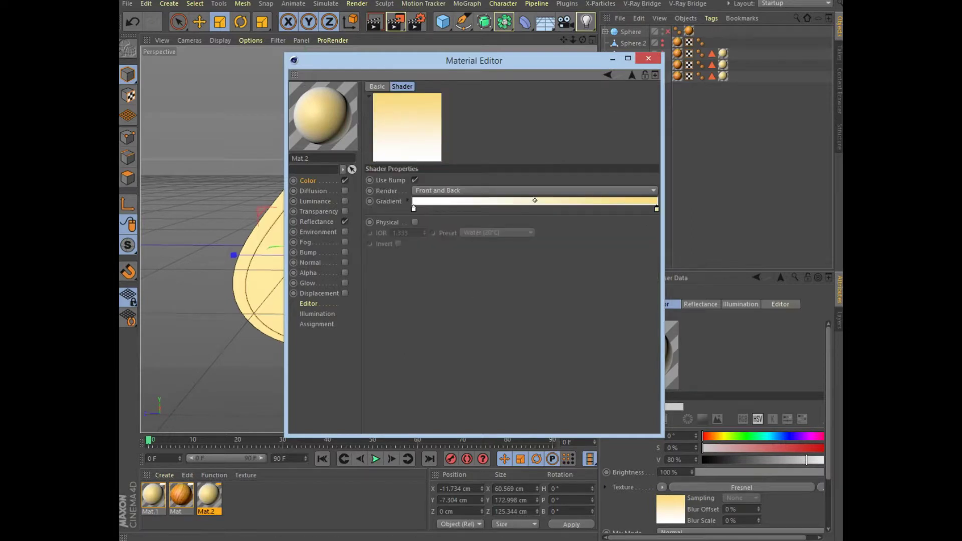
{"action": "double_click", "coordinate": [657, 209]}
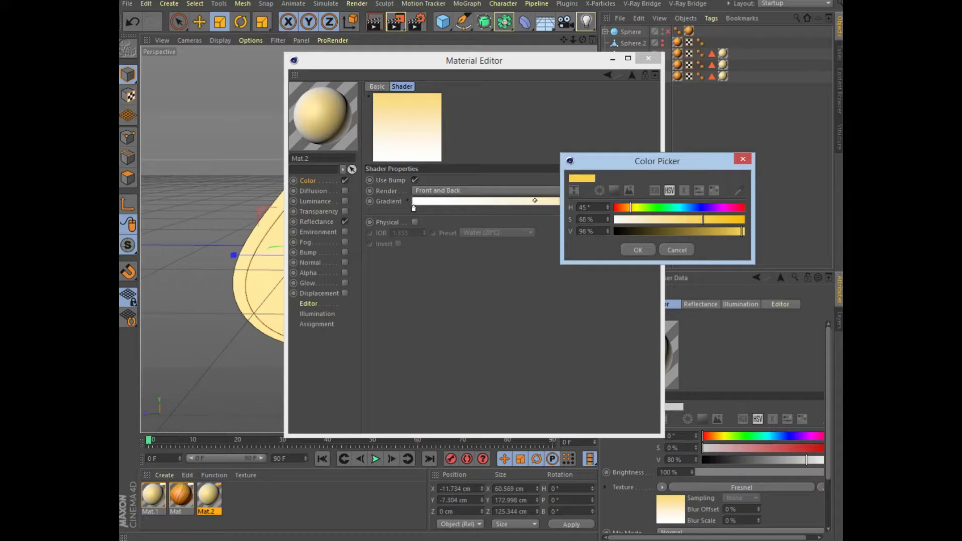
{"action": "left_click", "coordinate": [638, 250]}
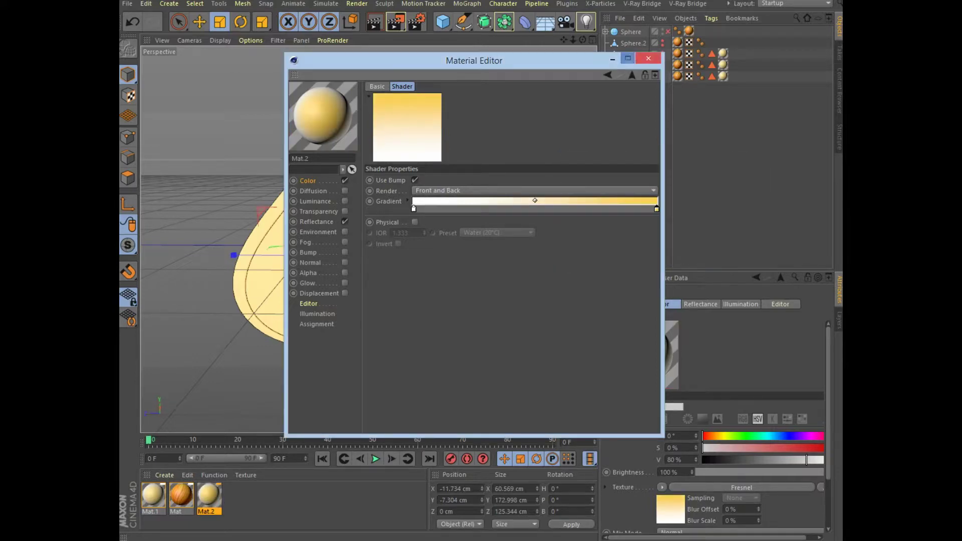
{"action": "left_click", "coordinate": [648, 58]}
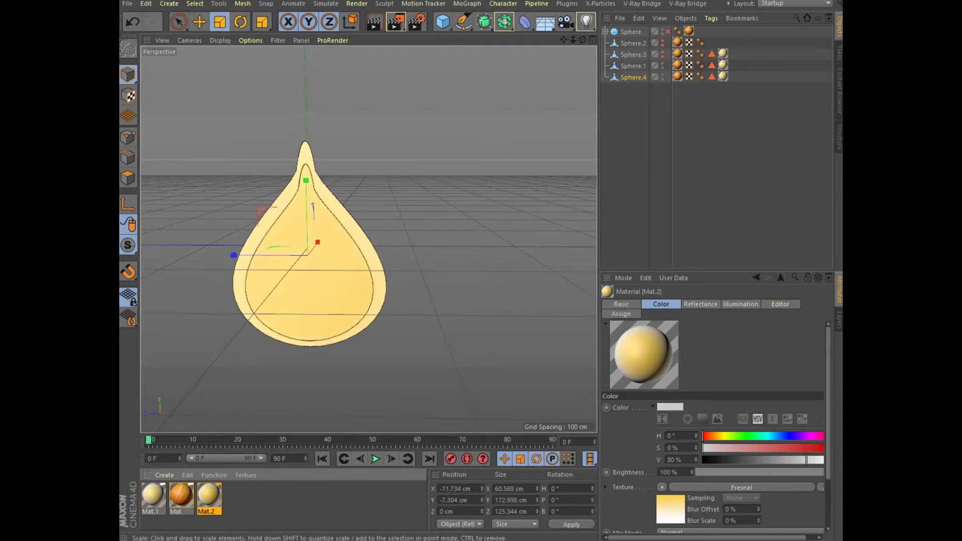
- Duplicate Sphere.4 as Sphere.5 and shrink its depth and height to about 160 cm
{"action": "mouse_move", "coordinate": [313, 210]}
{"action": "left_mouse_down", "text": "alt"}
{"action": "mouse_move", "coordinate": [370, 239]}
{"action": "mouse_move", "coordinate": [369, 253]}
{"action": "left_mouse_up", "text": "alt"}
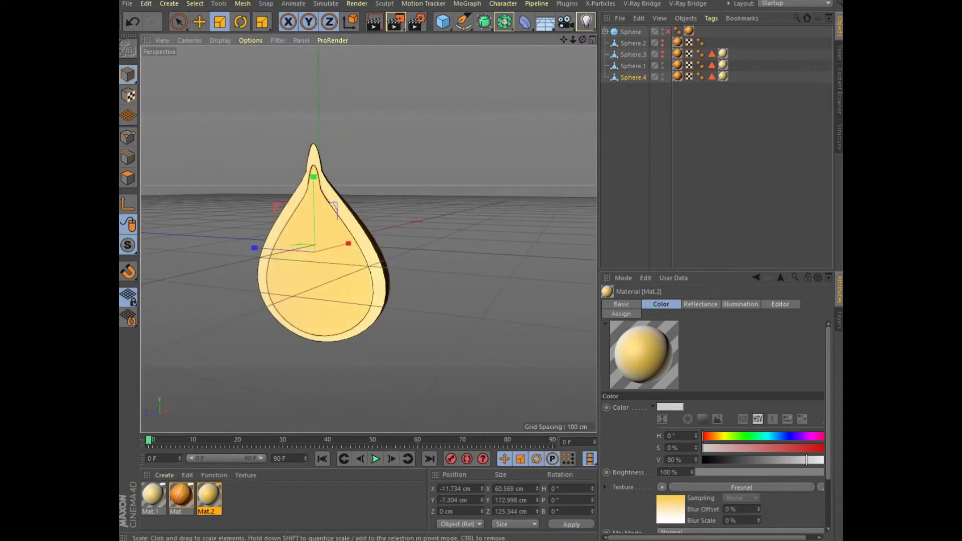
{"action": "left_click_drag", "start_coordinate": [633, 77], "coordinate": [634, 86], "text": "ctrl"}
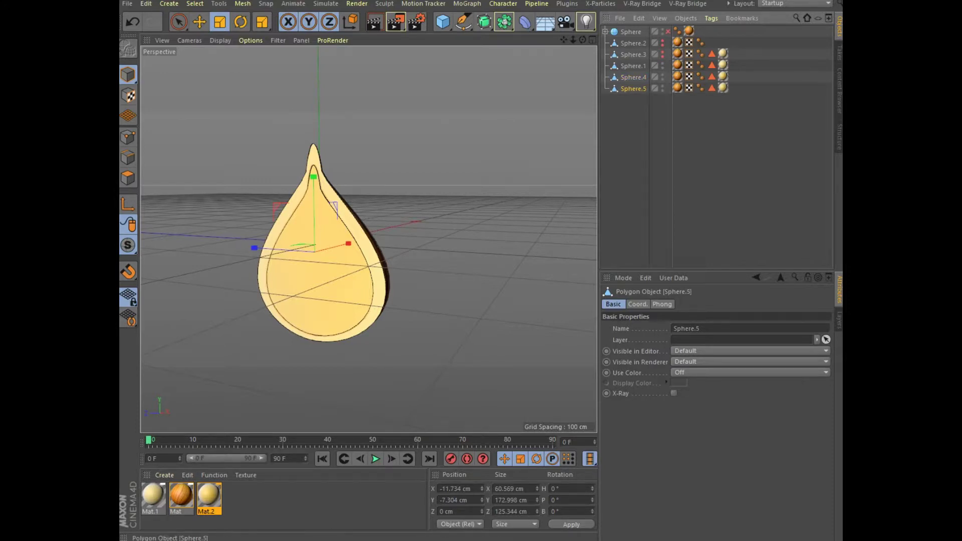
{"action": "left_click_drag", "start_coordinate": [582, 40], "coordinate": [371, 231]}
{"action": "mouse_move", "coordinate": [231, 257]}
{"action": "left_mouse_down"}
{"action": "mouse_move", "coordinate": [247, 258]}
{"action": "mouse_move", "coordinate": [231, 257]}
{"action": "left_mouse_up"}
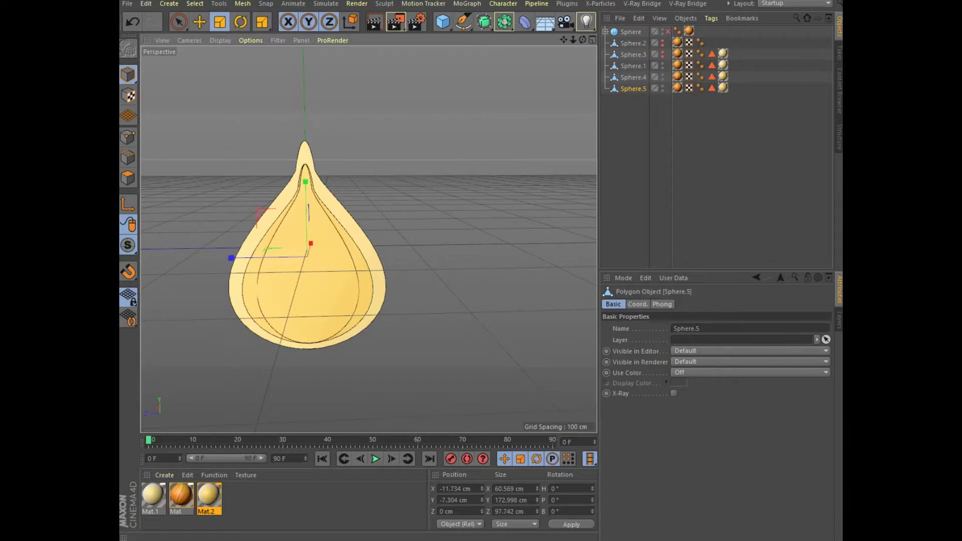
{"action": "left_click_drag", "start_coordinate": [582, 40], "coordinate": [394, 221]}
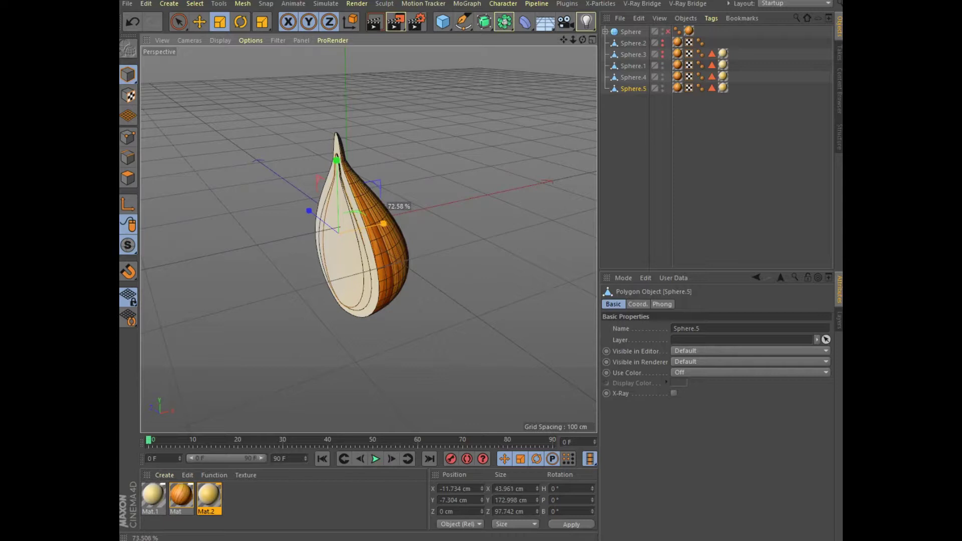
{"action": "left_click_drag", "start_coordinate": [337, 159], "coordinate": [369, 238]}
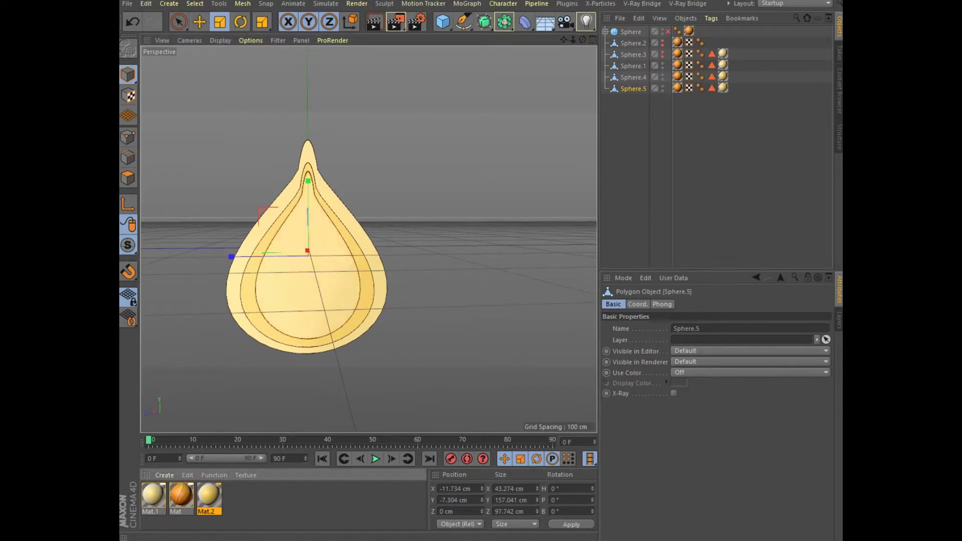
- Render a preview of the nested layers, then copy-paste Sphere.5 as Sphere.6
{"action": "left_click_drag", "start_coordinate": [583, 39], "coordinate": [601, 43]}
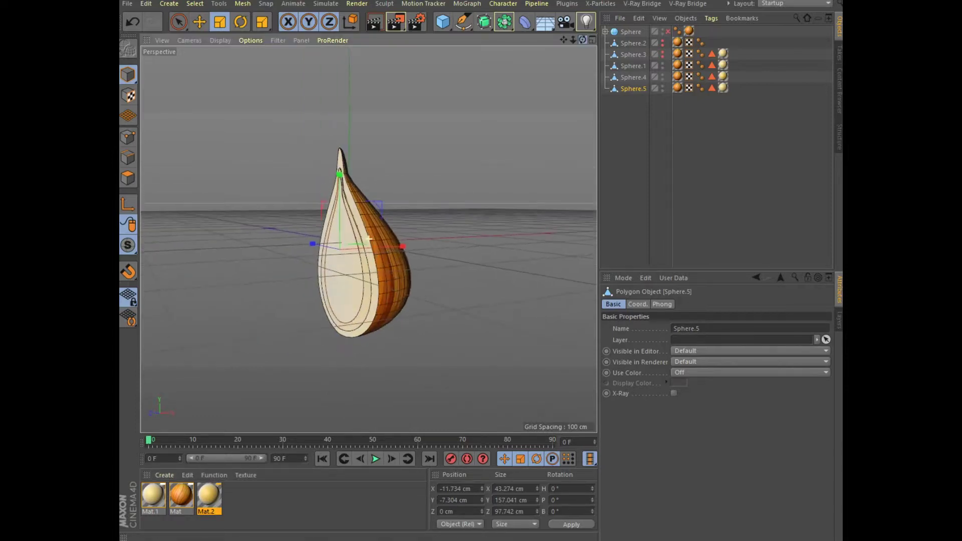
{"action": "left_click", "coordinate": [373, 22]}
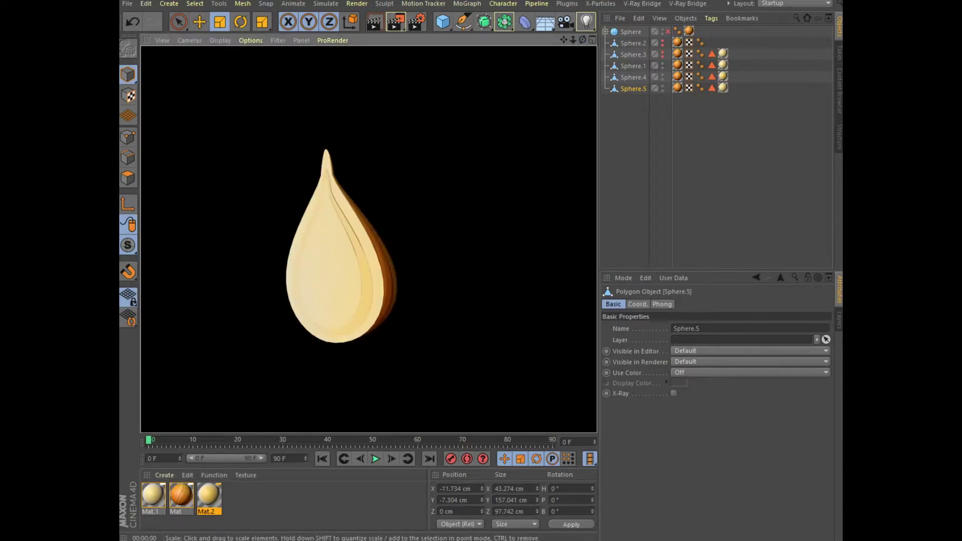
{"action": "left_click_drag", "start_coordinate": [582, 40], "coordinate": [581, 40]}
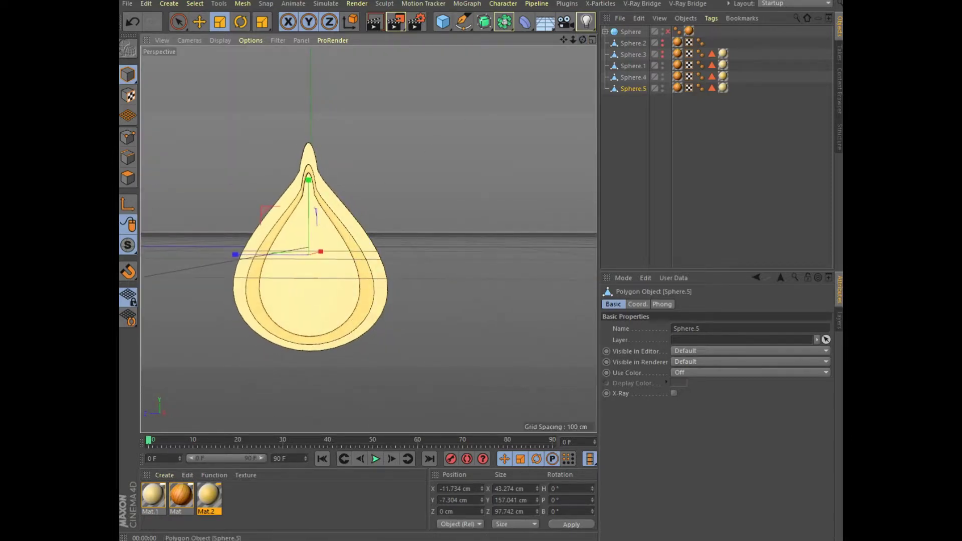
{"action": "key", "text": "ctrl+c"}
{"action": "key", "text": "ctrl+v"}
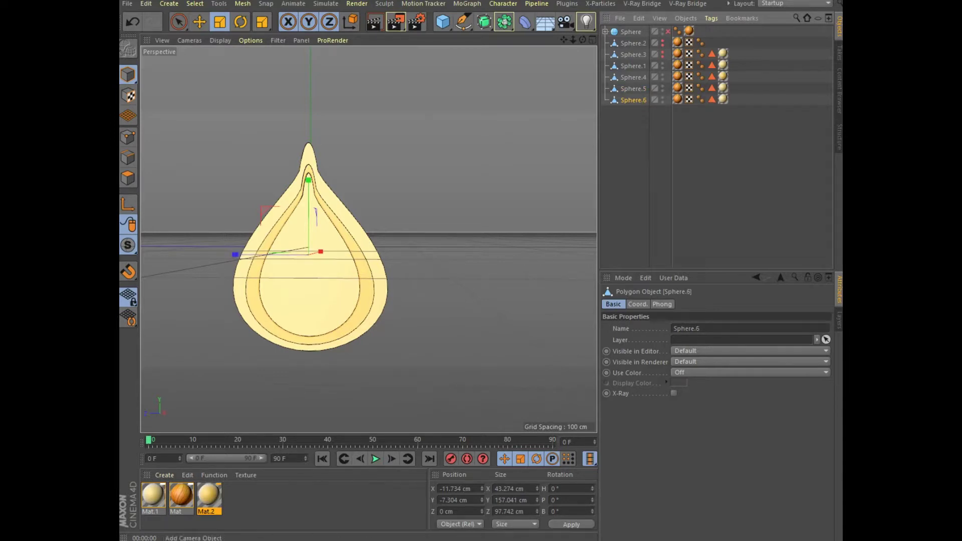
- Shrink Sphere.6 to about 143 cm tall and 32.636 cm wide, then render a preview
{"action": "mouse_move", "coordinate": [241, 240]}
{"action": "left_mouse_down", "text": "alt"}
{"action": "mouse_move", "coordinate": [231, 257]}
{"action": "mouse_move", "coordinate": [246, 257]}
{"action": "left_mouse_up", "text": "alt"}
{"action": "left_click_drag", "start_coordinate": [307, 180], "coordinate": [307, 187]}
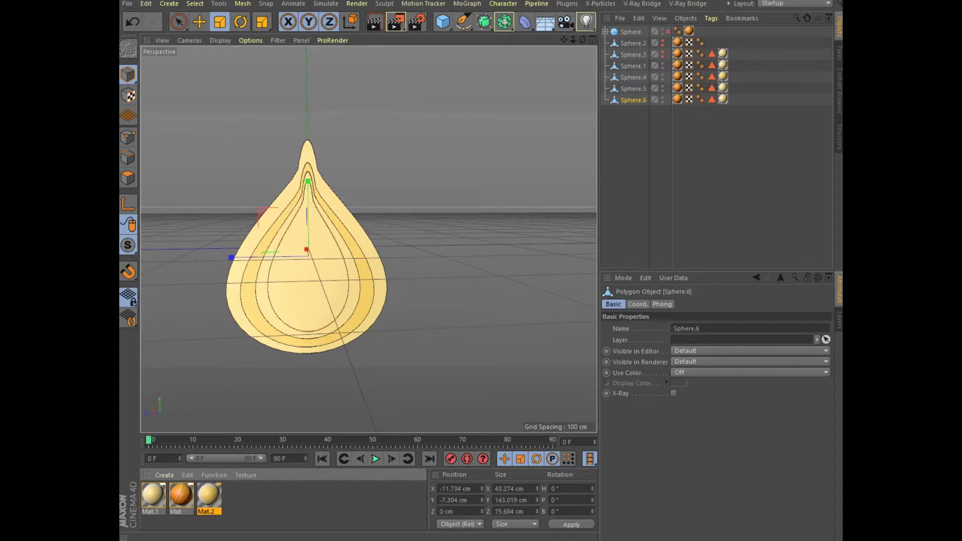
{"action": "left_click", "coordinate": [153, 496]}
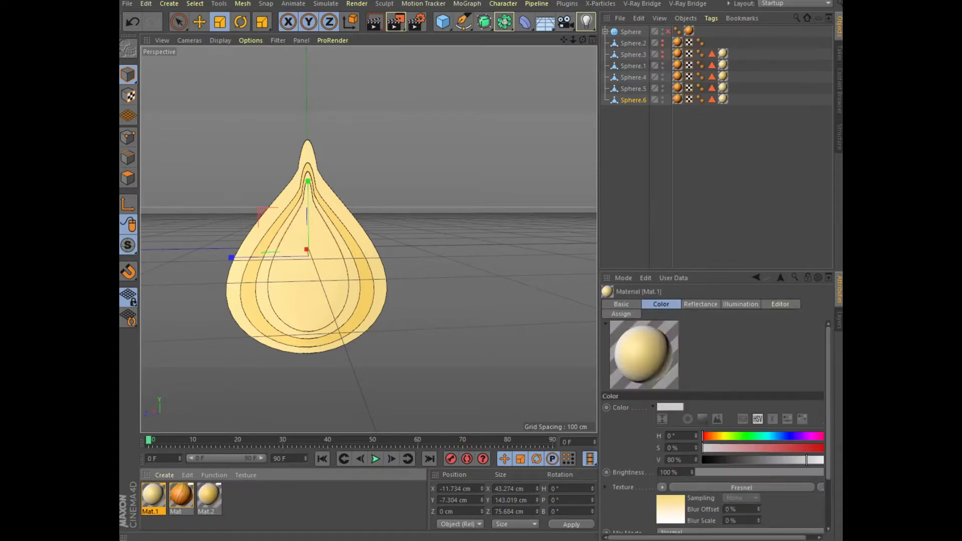
{"action": "mouse_move", "coordinate": [369, 221]}
{"action": "left_mouse_down", "text": "alt"}
{"action": "mouse_move", "coordinate": [369, 237]}
{"action": "mouse_move", "coordinate": [395, 258]}
{"action": "left_mouse_up", "text": "alt"}
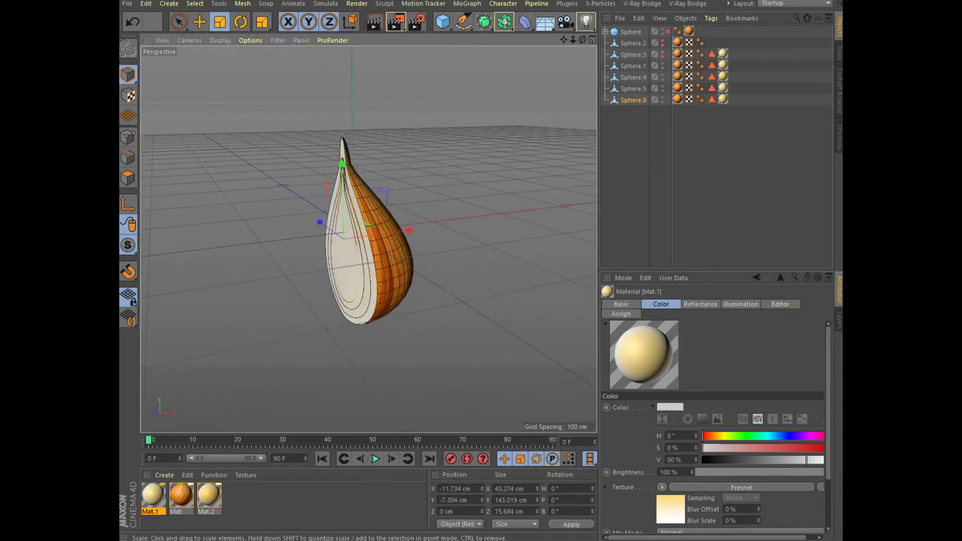
{"action": "left_click_drag", "start_coordinate": [409, 231], "coordinate": [346, 236]}
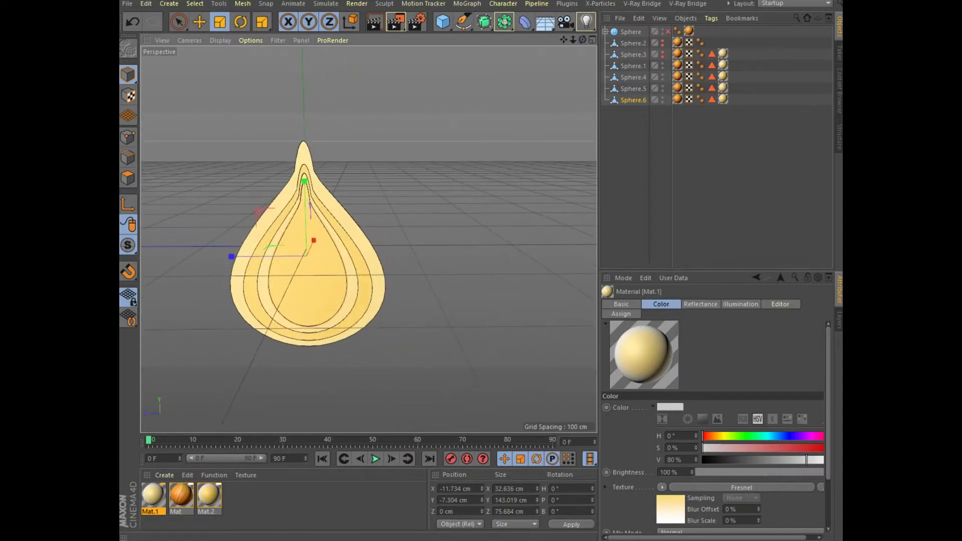
{"action": "left_click", "coordinate": [374, 21]}
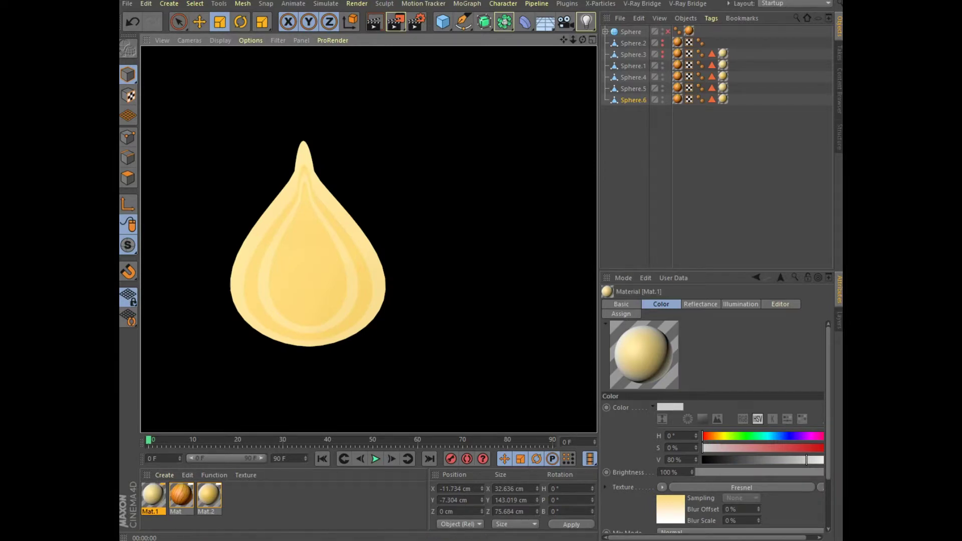
- Duplicate Sphere.6 as Sphere.7 and narrow it to about 21.932 cm wide
{"action": "left_click_drag", "start_coordinate": [369, 239], "coordinate": [369, 236], "text": "alt"}
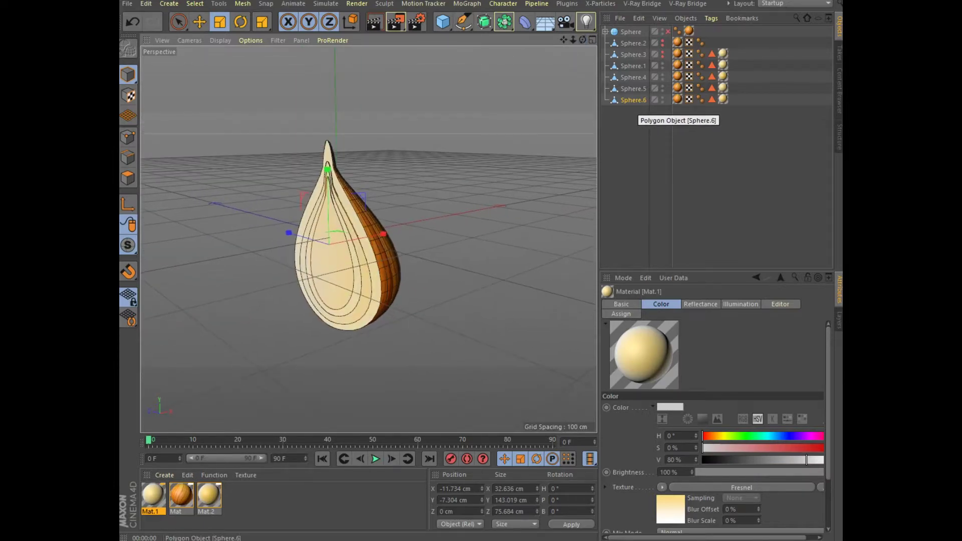
{"action": "left_click_drag", "start_coordinate": [632, 100], "coordinate": [632, 111], "text": "ctrl"}
{"action": "left_click_drag", "start_coordinate": [384, 234], "coordinate": [365, 237]}
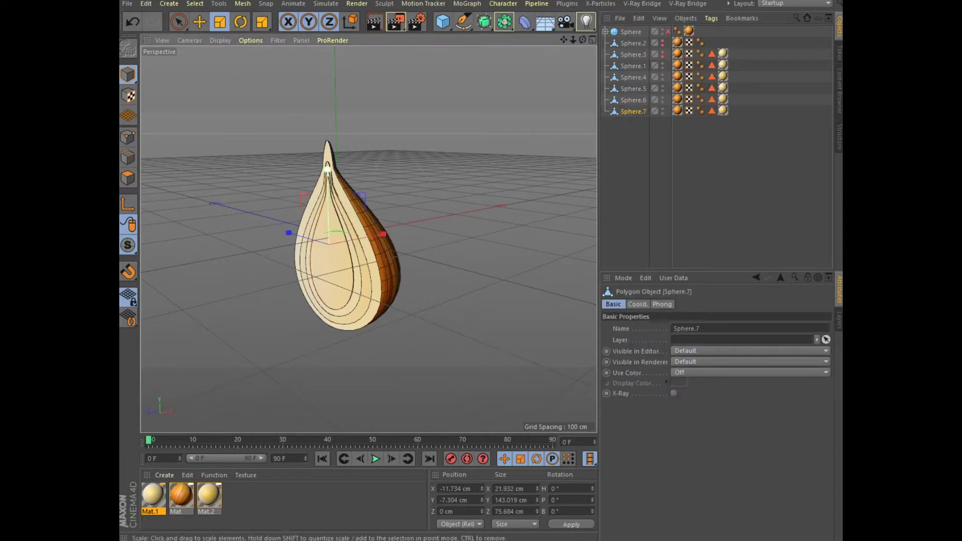
- Shrink Sphere.7 to 19.291 × 111.547 × 49.516 cm and render a preview of the layers
{"action": "left_click_drag", "start_coordinate": [288, 233], "coordinate": [302, 236]}
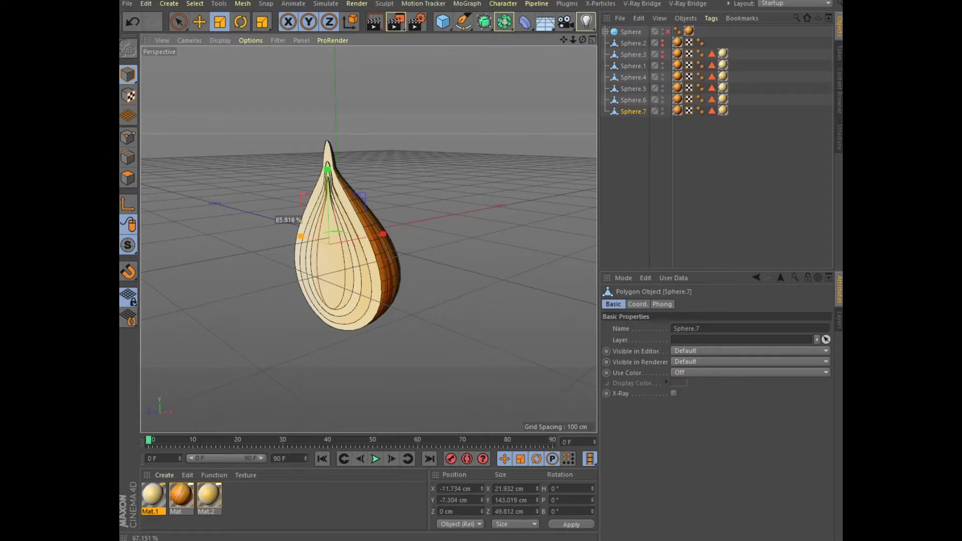
{"action": "left_click_drag", "start_coordinate": [328, 170], "coordinate": [328, 186]}
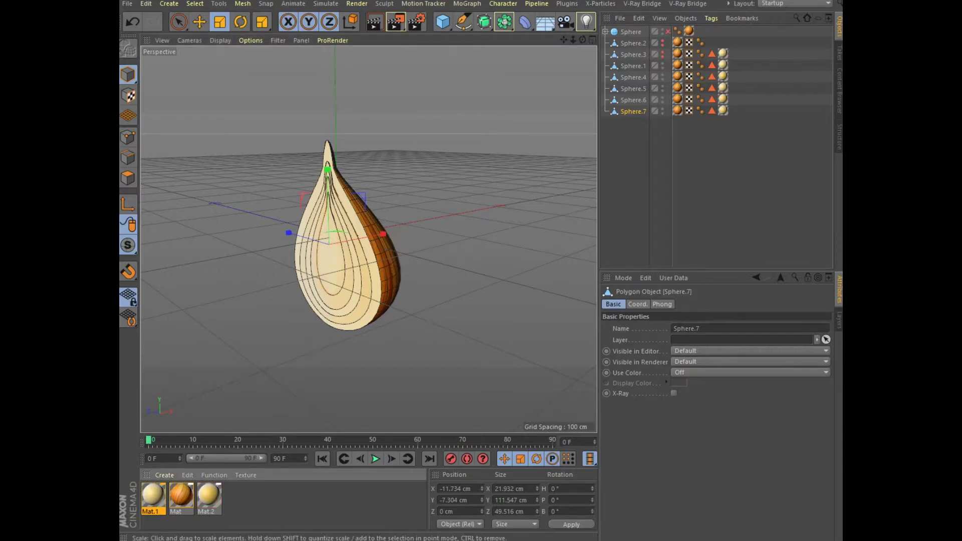
{"action": "left_click_drag", "start_coordinate": [583, 39], "coordinate": [369, 238]}
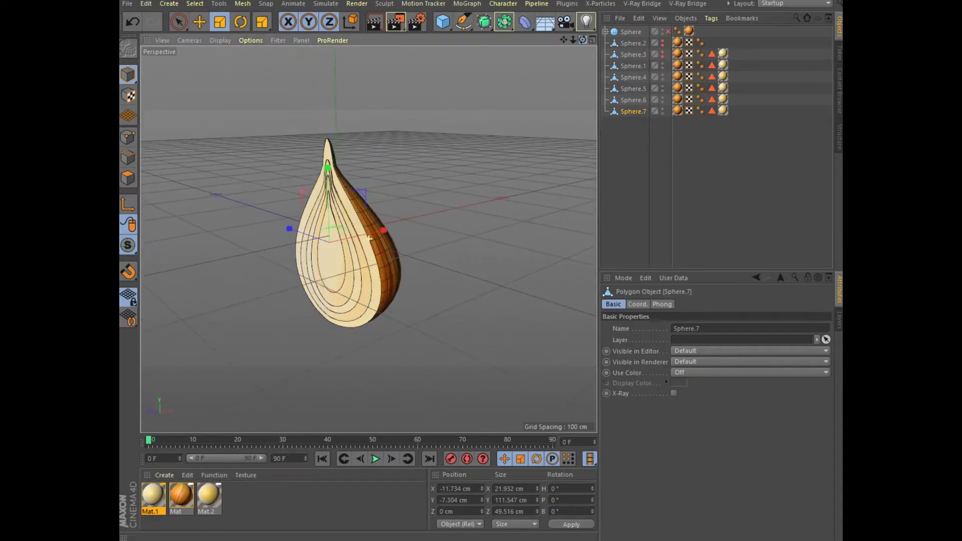
{"action": "left_click_drag", "start_coordinate": [384, 230], "coordinate": [375, 231]}
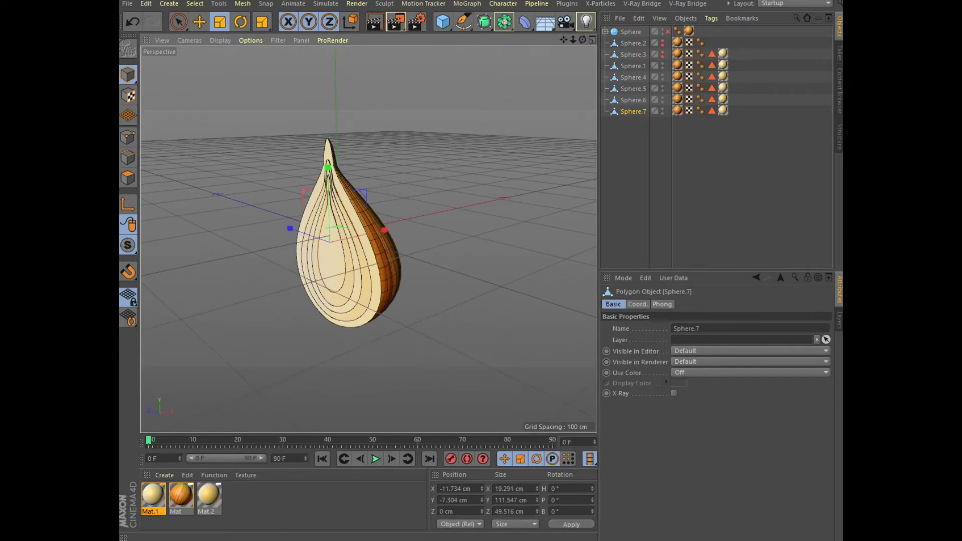
{"action": "left_click_drag", "start_coordinate": [375, 232], "coordinate": [346, 235], "text": "alt"}
{"action": "left_click", "coordinate": [375, 22]}
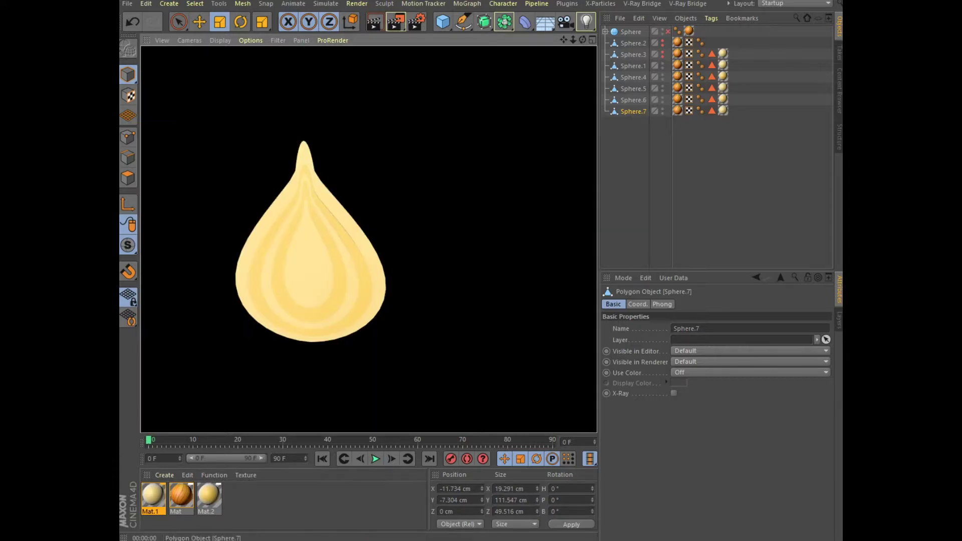
- Duplicate Sphere.7 as Sphere.8 and flatten its depth to 32.242 cm
{"action": "key", "text": "ctrl+c"}
{"action": "key", "text": "ctrl+v"}
{"action": "mouse_move", "coordinate": [234, 253]}
{"action": "left_mouse_down"}
{"action": "mouse_move", "coordinate": [258, 253]}
{"action": "mouse_move", "coordinate": [236, 253]}
{"action": "left_mouse_up"}
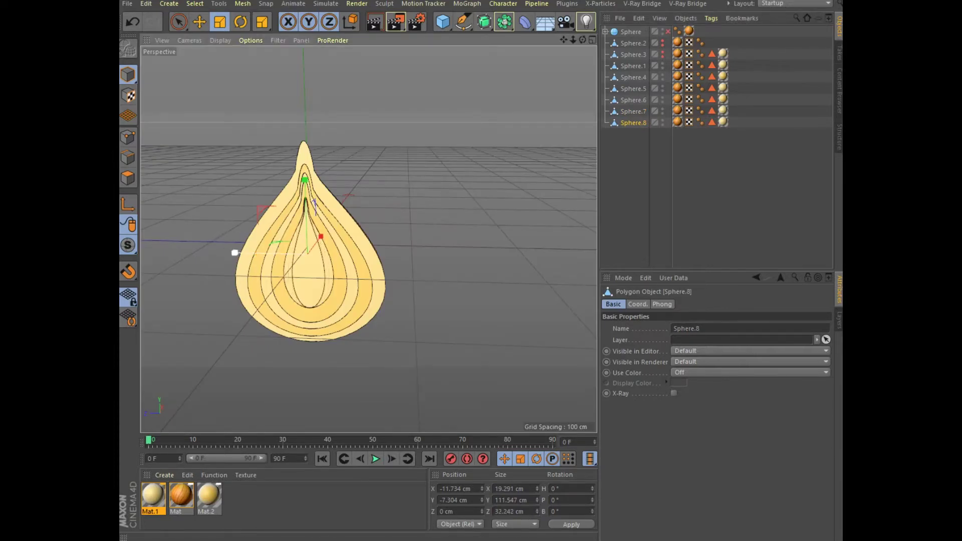
- Shrink Sphere.8's height and width, then duplicate it as Sphere.9
{"action": "left_click_drag", "start_coordinate": [305, 179], "coordinate": [305, 205]}
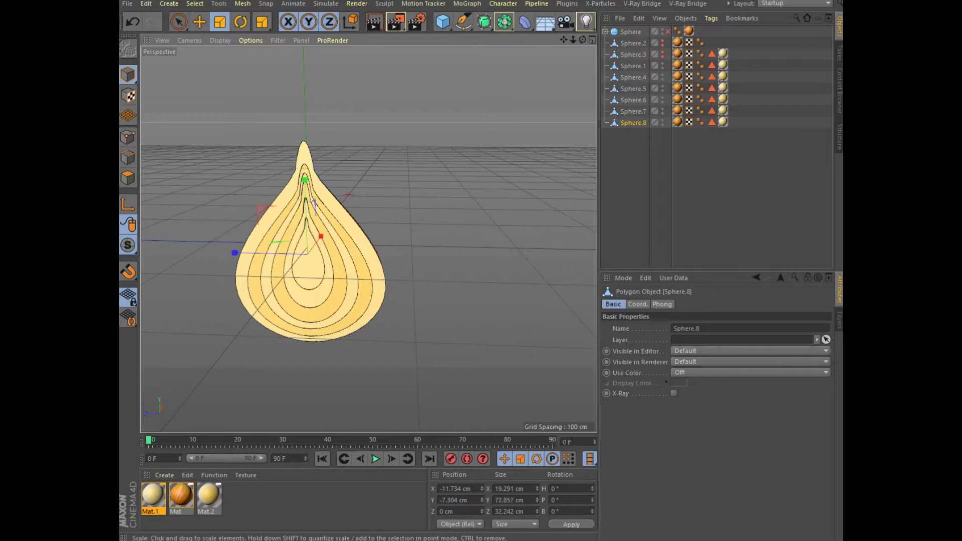
{"action": "left_click_drag", "start_coordinate": [320, 236], "coordinate": [315, 244]}
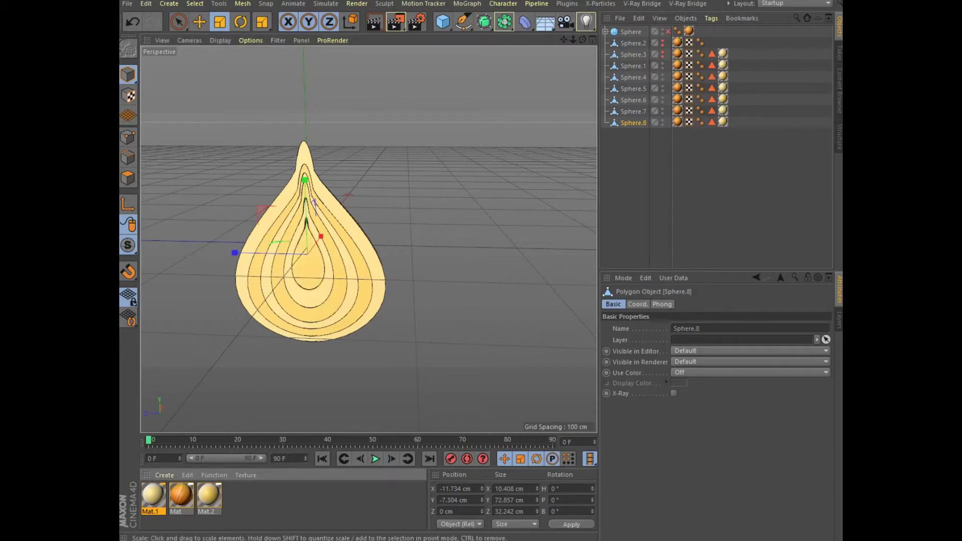
{"action": "key", "text": "ctrl+c"}
{"action": "key", "text": "ctrl+v"}
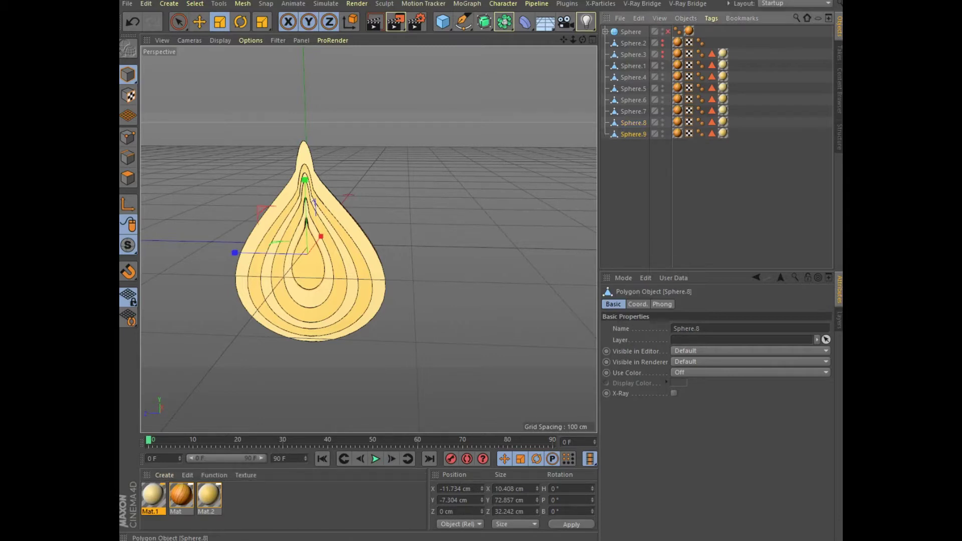
- Scale Sphere.9 to 4.288 × 47.883 × 19.311 cm and render the nested rings
{"action": "left_click_drag", "start_coordinate": [234, 253], "coordinate": [263, 253]}
{"action": "left_click_drag", "start_coordinate": [305, 179], "coordinate": [314, 246]}
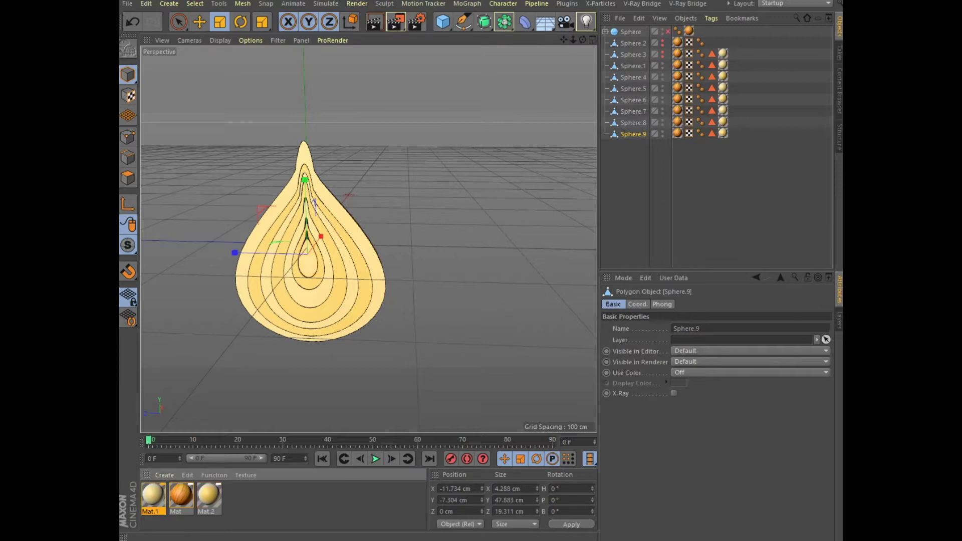
{"action": "left_click", "coordinate": [374, 22]}
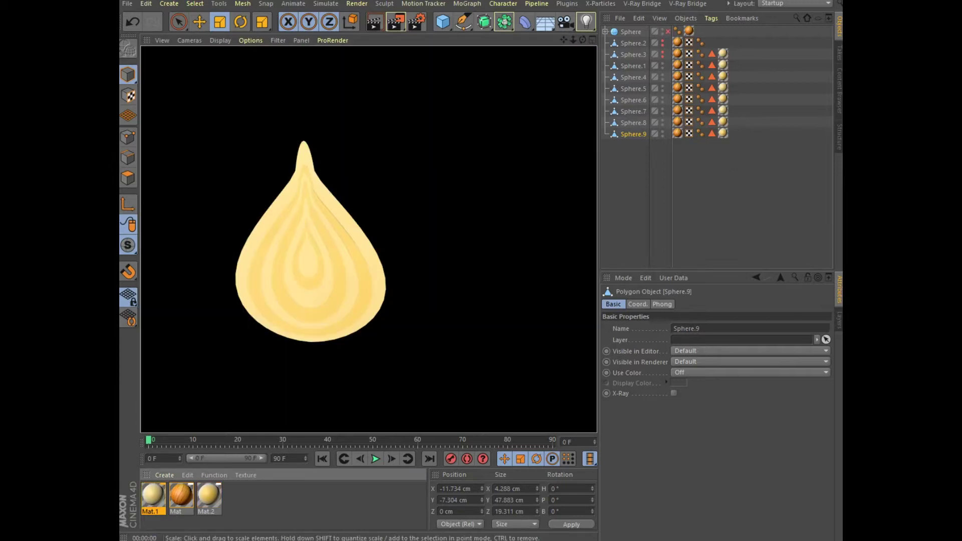
{"action": "mouse_move", "coordinate": [325, 238]}
{"action": "left_mouse_down", "text": "alt"}
{"action": "mouse_move", "coordinate": [369, 239]}
{"action": "mouse_move", "coordinate": [350, 239]}
{"action": "left_mouse_up", "text": "alt"}
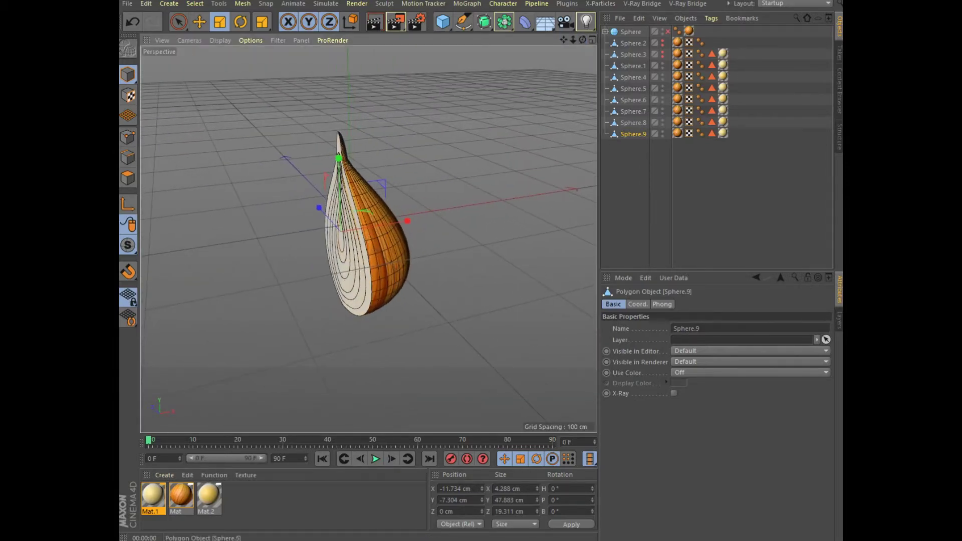
- Group Sphere.1 through Sphere.9 under a new Null object
{"action": "left_click", "coordinate": [633, 66]}
{"action": "left_click", "coordinate": [633, 134], "text": "shift"}
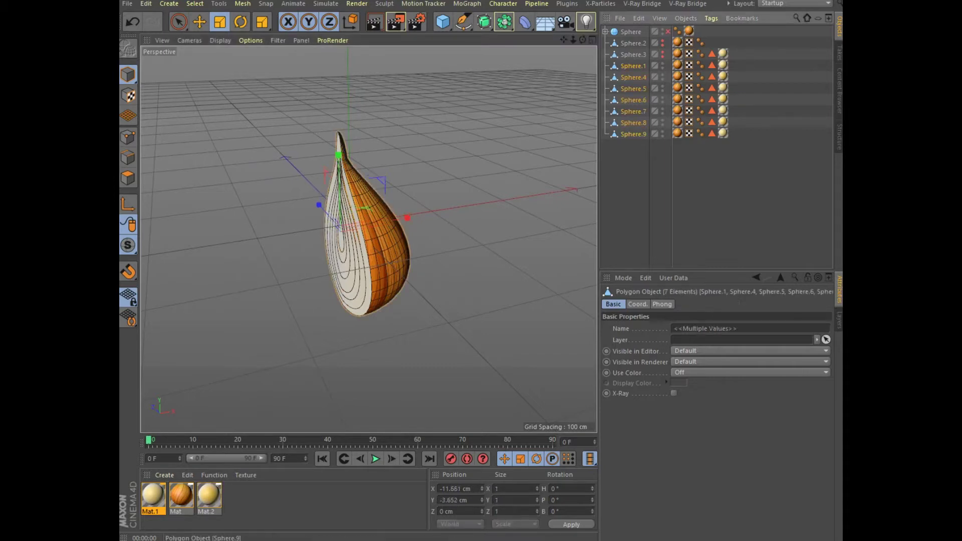
{"action": "right_click", "coordinate": [626, 134]}
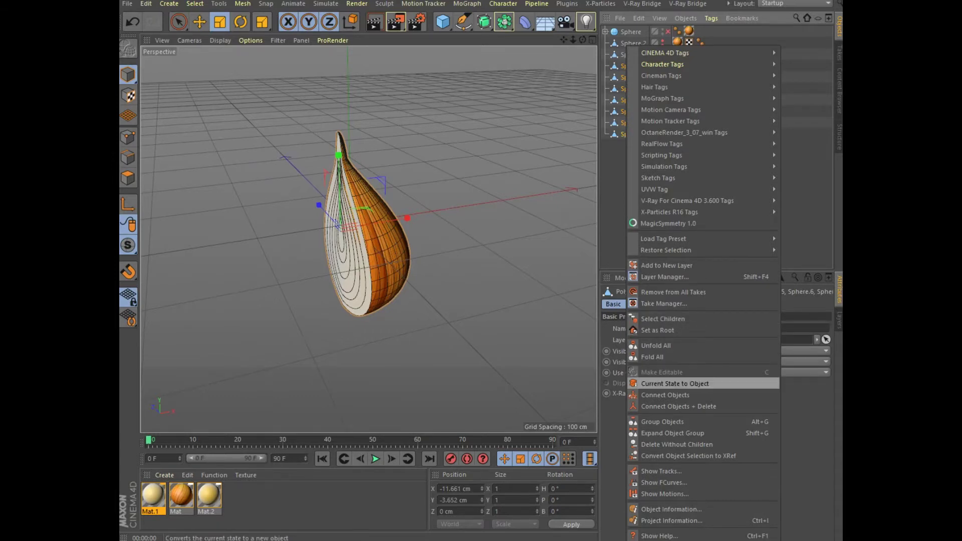
{"action": "left_click", "coordinate": [662, 421]}
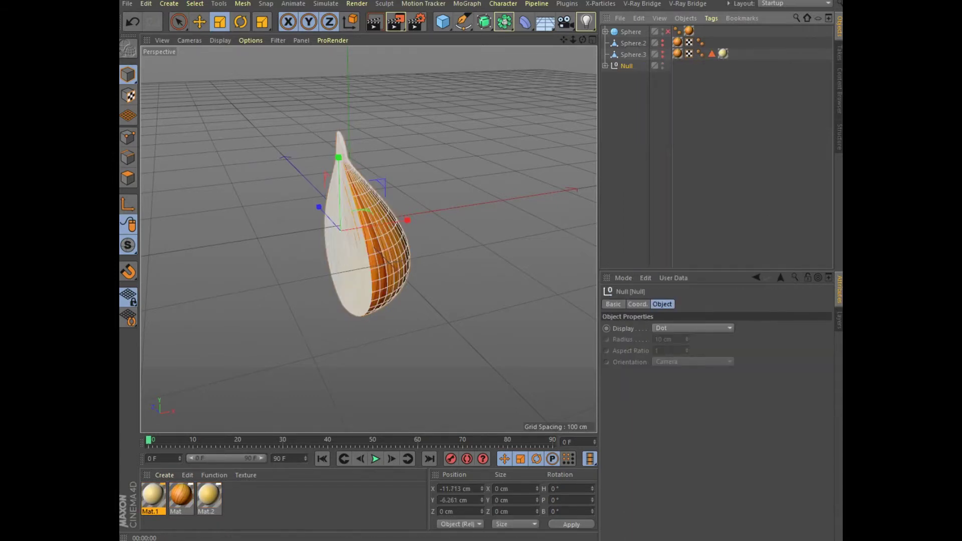
- Rotate the Null to heading 78° and bank 32°, checking with a test render
{"action": "left_click", "coordinate": [637, 304]}
{"action": "left_click_drag", "start_coordinate": [798, 340], "coordinate": [798, 330]}
{"action": "type", "text": "0"}
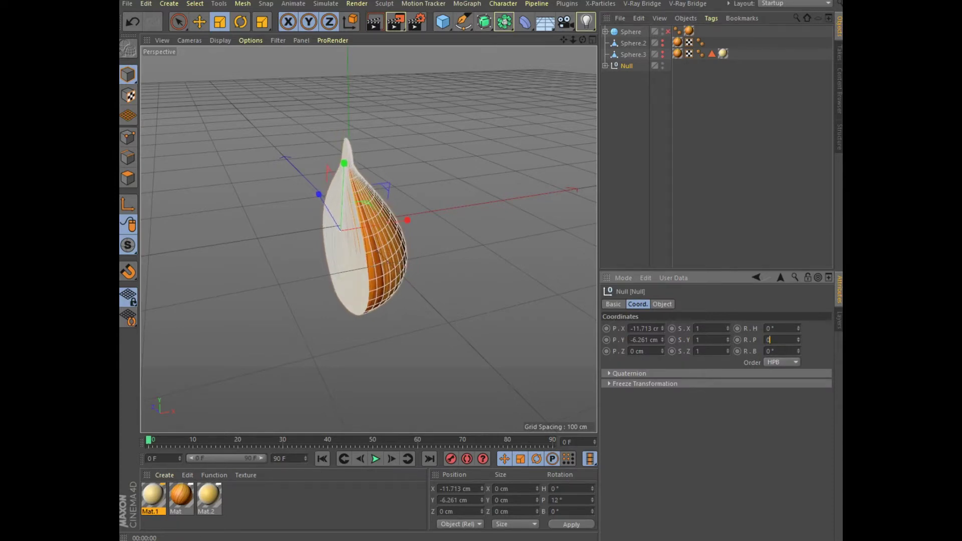
{"action": "left_click_drag", "start_coordinate": [798, 328], "coordinate": [798, 313]}
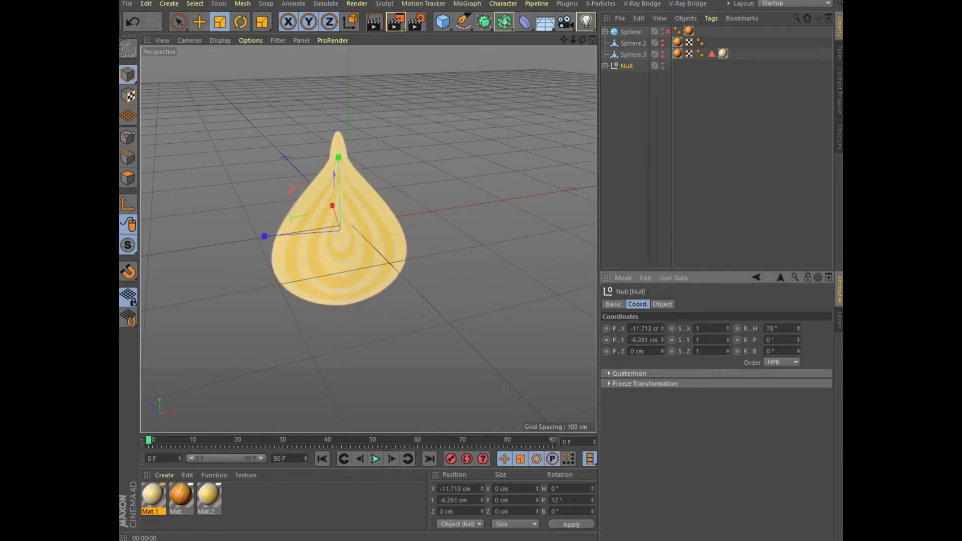
{"action": "left_click_drag", "start_coordinate": [797, 350], "coordinate": [798, 331]}
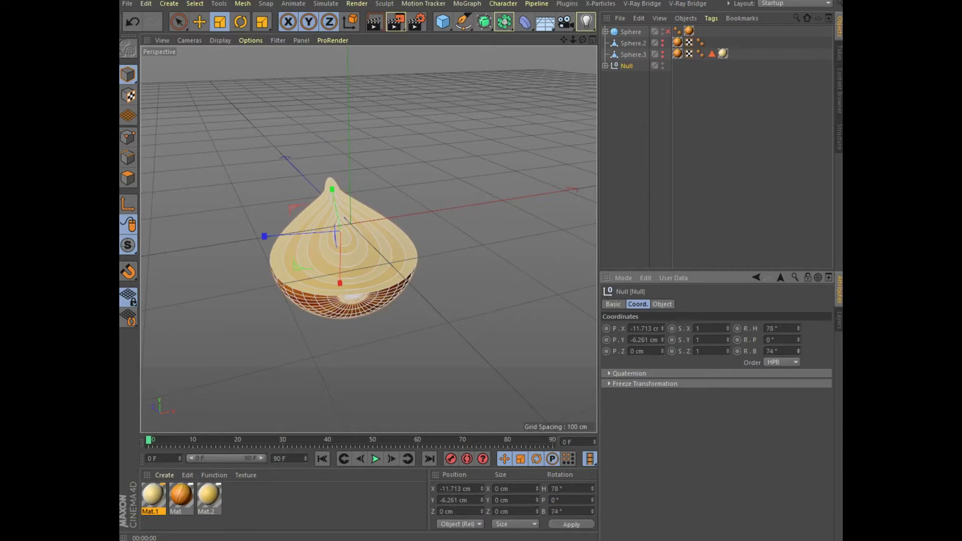
{"action": "left_click_drag", "start_coordinate": [350, 235], "coordinate": [371, 240], "text": "alt"}
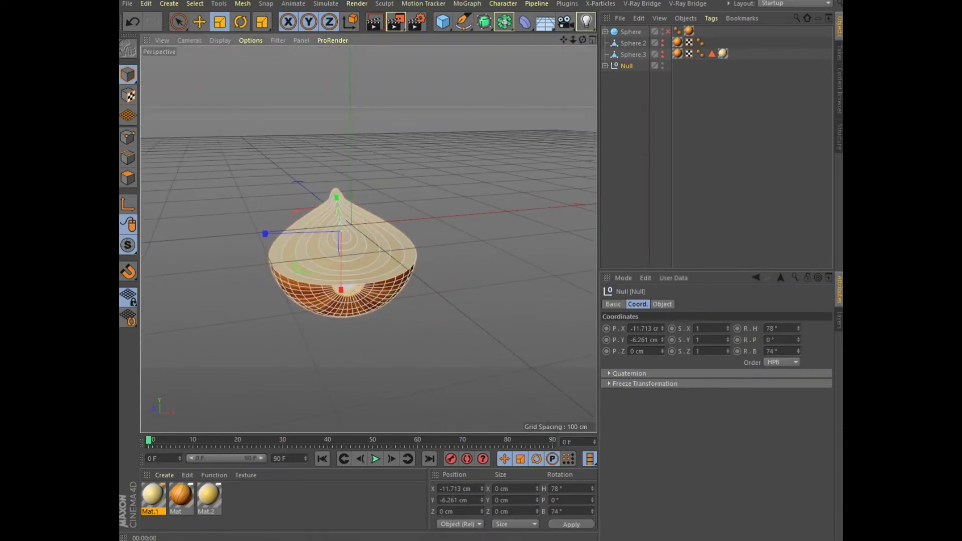
{"action": "left_click", "coordinate": [374, 21]}
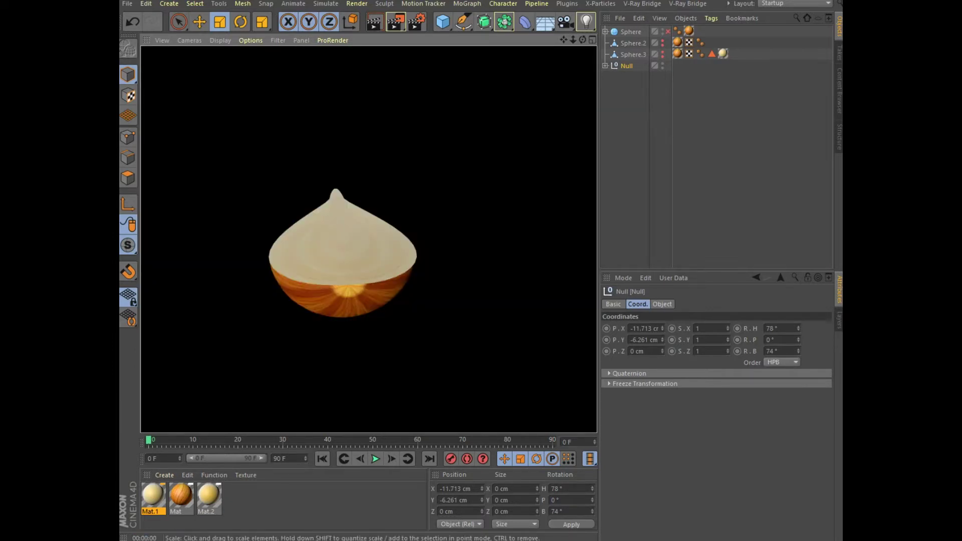
{"action": "left_click_drag", "start_coordinate": [798, 351], "coordinate": [798, 370]}
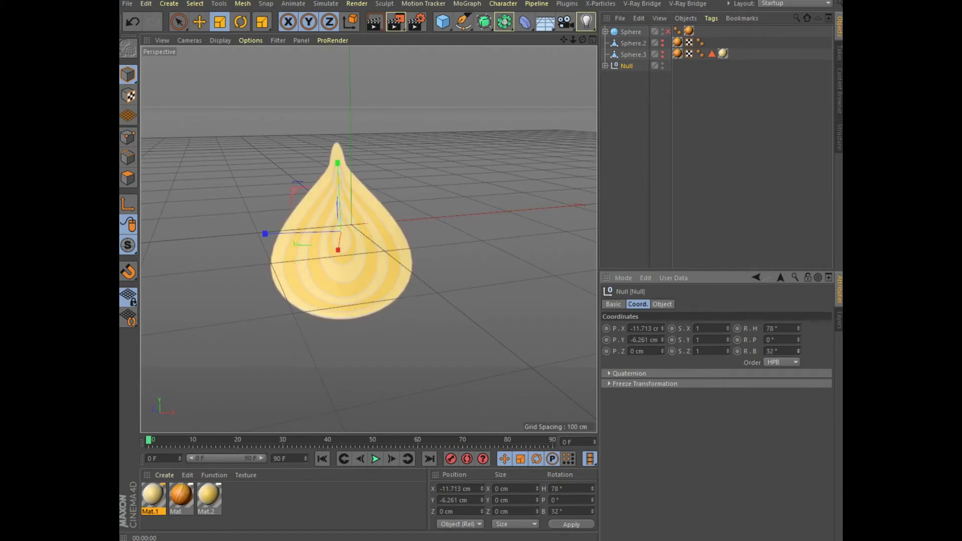
- Unhide the whole onion, moving the cut half left and the whole onion right
{"action": "left_click", "coordinate": [668, 31]}
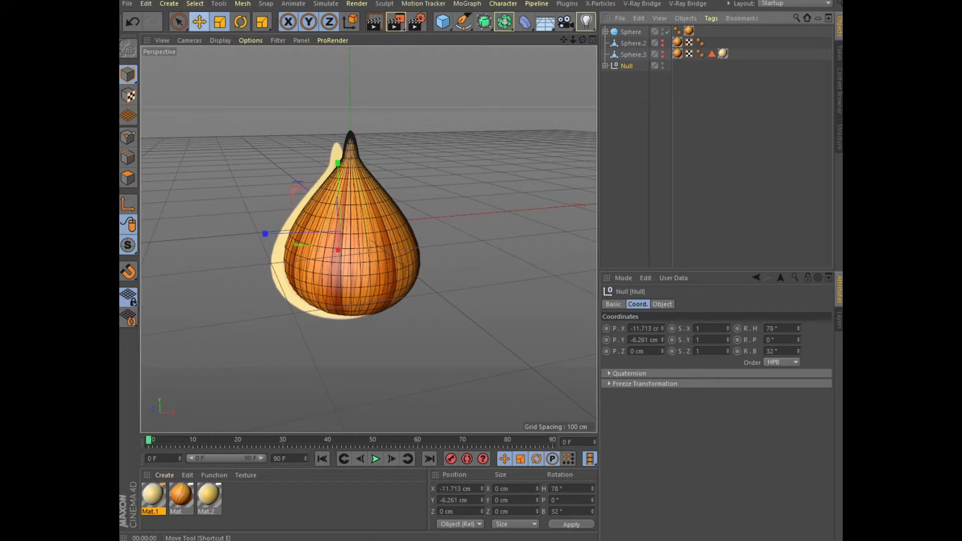
{"action": "left_click", "coordinate": [200, 21]}
{"action": "left_click_drag", "start_coordinate": [300, 232], "coordinate": [300, 241]}
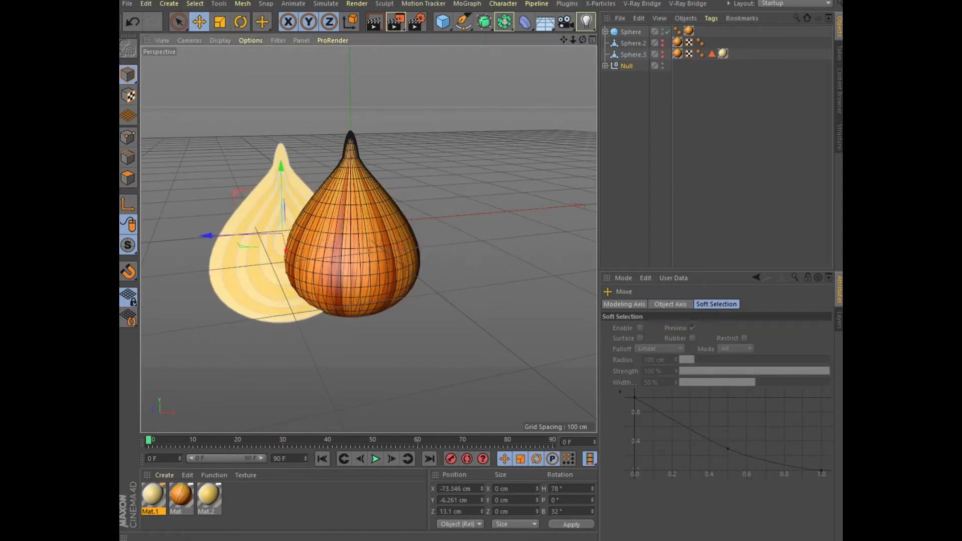
{"action": "left_click", "coordinate": [630, 32]}
{"action": "mouse_move", "coordinate": [418, 219]}
{"action": "left_mouse_down"}
{"action": "mouse_move", "coordinate": [476, 214]}
{"action": "mouse_move", "coordinate": [370, 239]}
{"action": "left_mouse_up"}
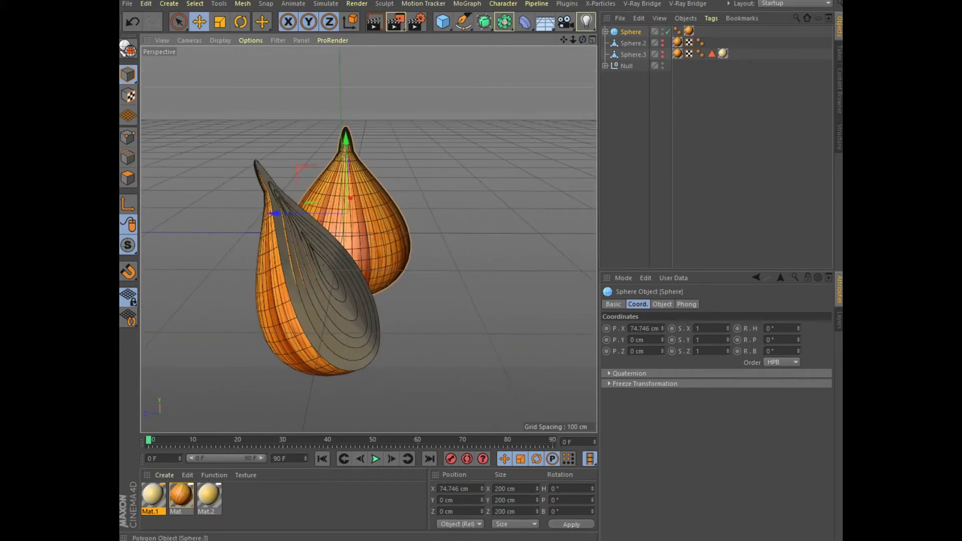
- Lay the cut half flat at H 73° and B 90° left of the whole onion, and add a Floor
{"action": "left_click", "coordinate": [626, 66]}
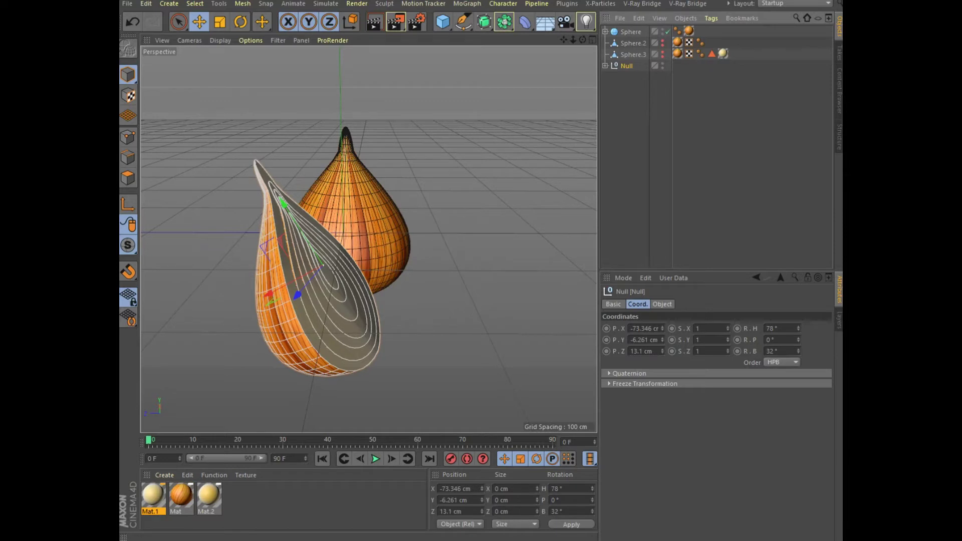
{"action": "left_click_drag", "start_coordinate": [797, 328], "coordinate": [798, 341]}
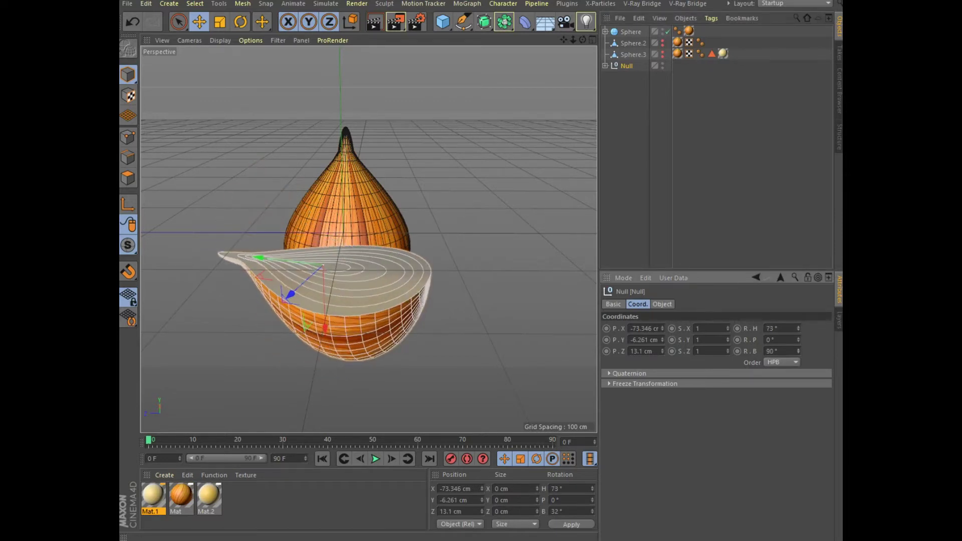
{"action": "middle_click_drag", "start_coordinate": [476, 262], "coordinate": [538, 262], "text": "alt"}
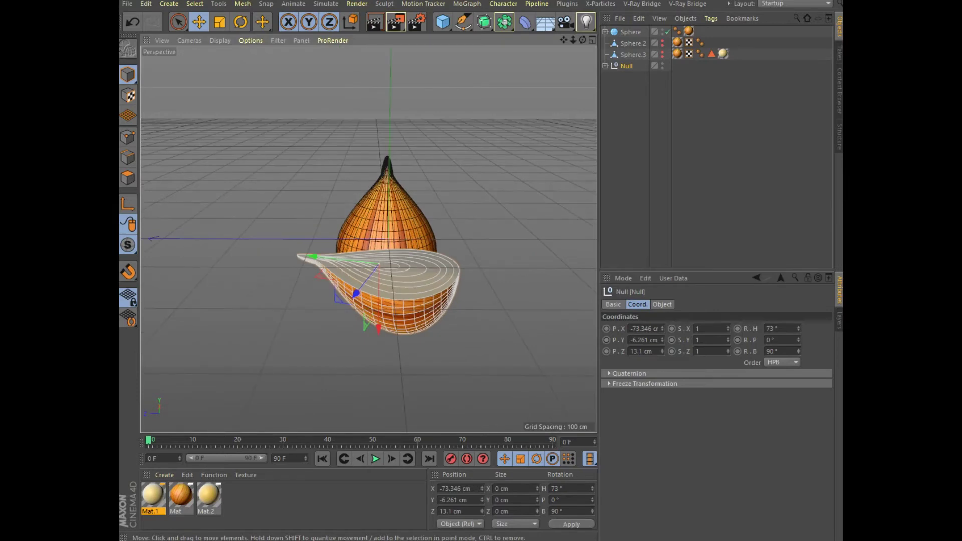
{"action": "left_click_drag", "start_coordinate": [391, 291], "coordinate": [298, 281]}
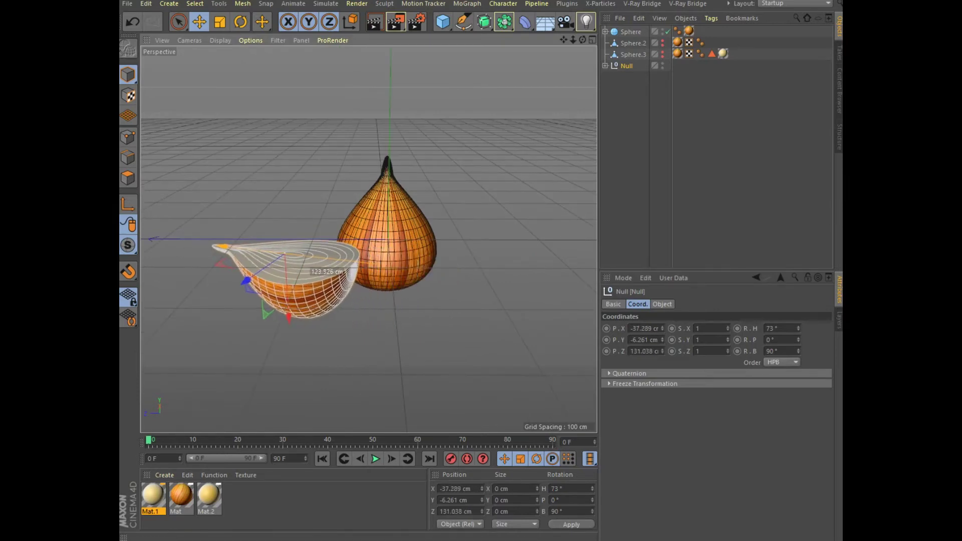
{"action": "left_click", "coordinate": [545, 21]}
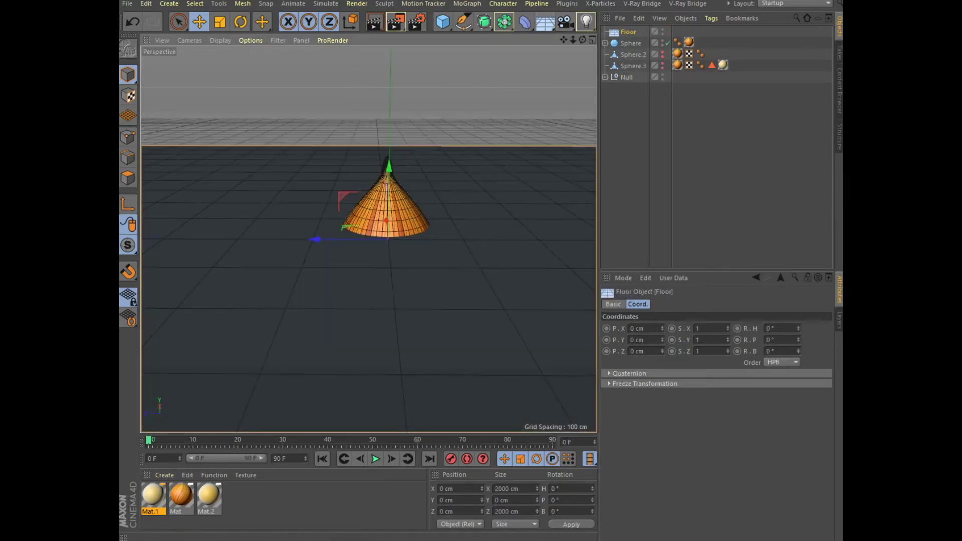
- Lower the Floor to Y -186.539 cm beneath both onions and test-render the scene
{"action": "left_click_drag", "start_coordinate": [389, 168], "coordinate": [387, 297]}
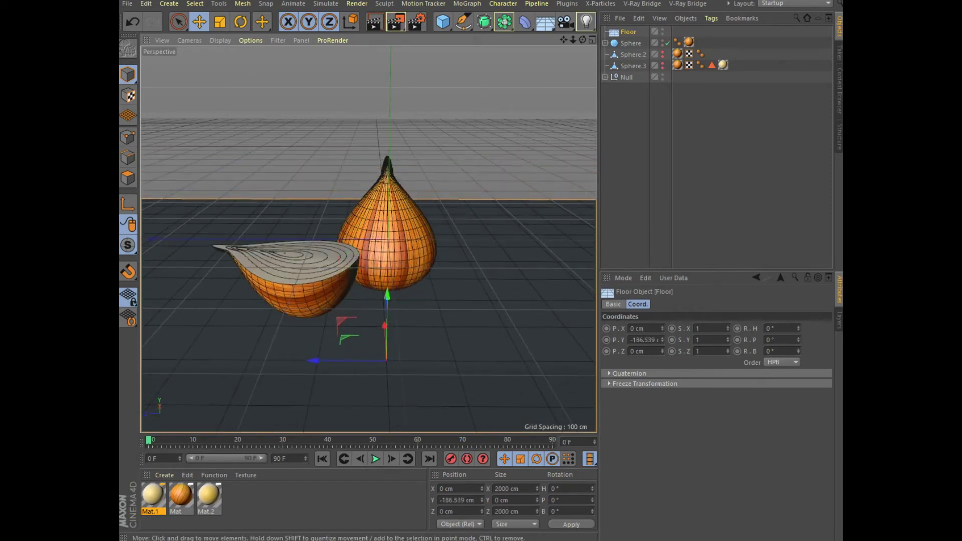
{"action": "left_click", "coordinate": [374, 22]}
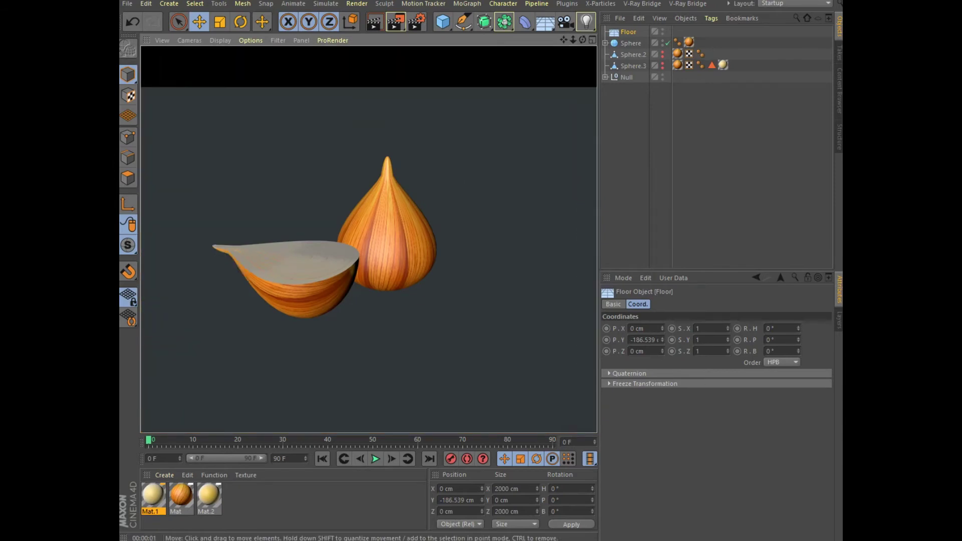
{"action": "left_click", "coordinate": [582, 40]}
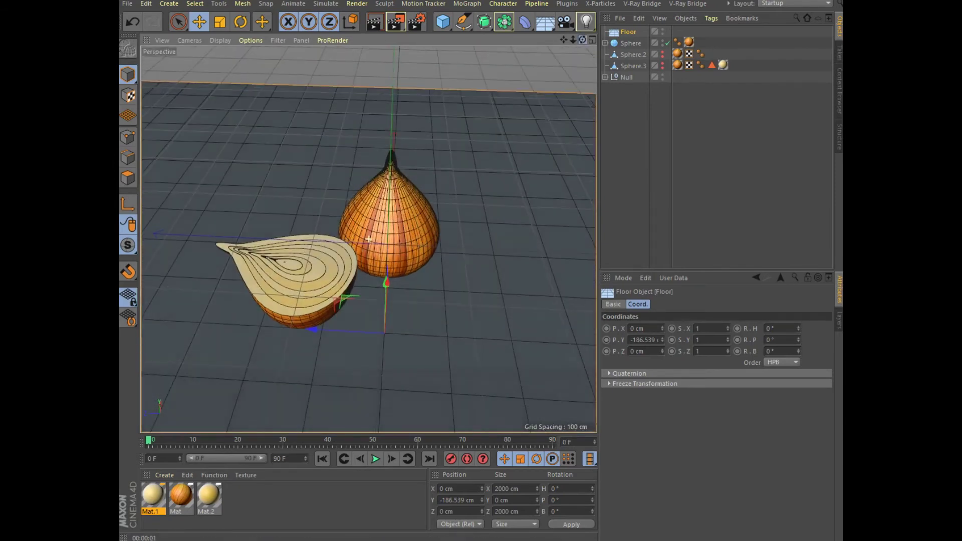
{"action": "left_click", "coordinate": [544, 21]}
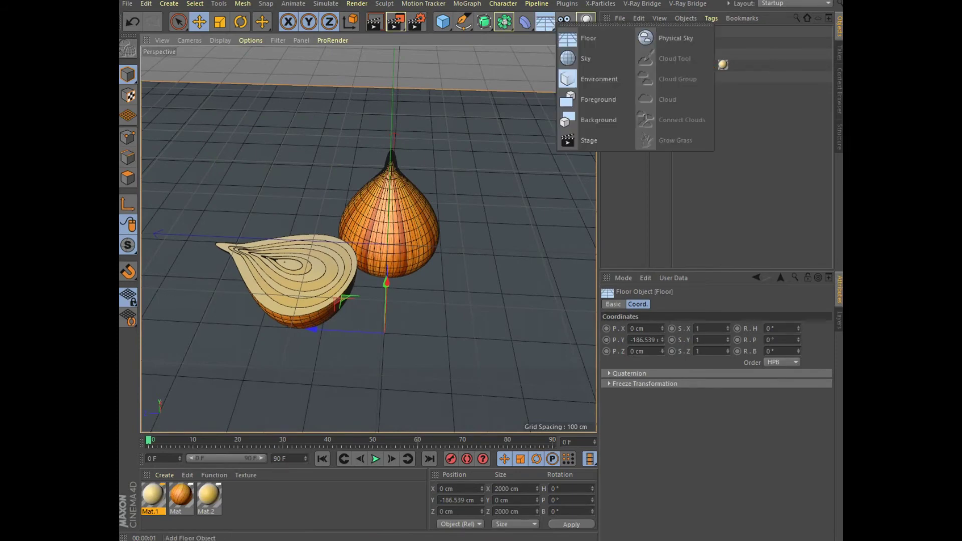
- Add a Sky and a Light, raising the light to Y 191.126 cm, and test-render
{"action": "left_click", "coordinate": [581, 58]}
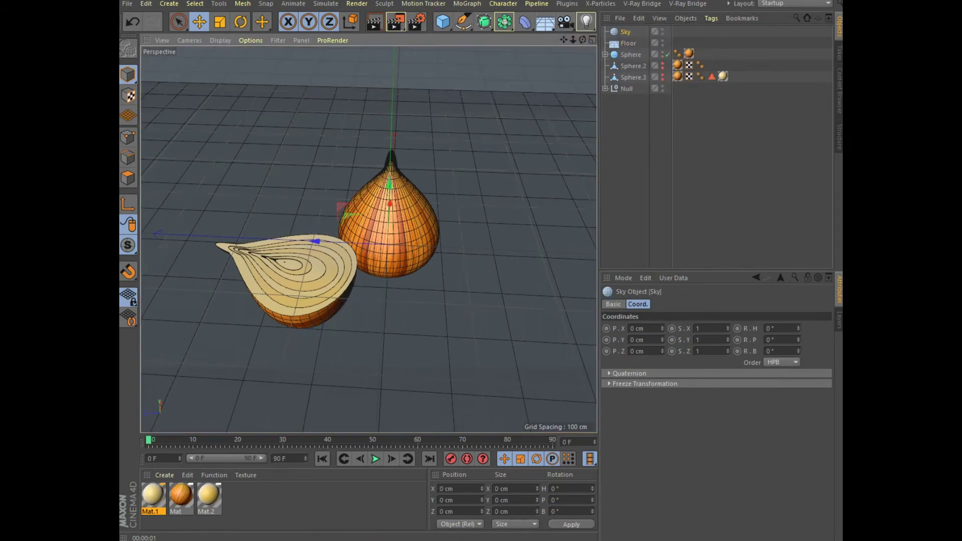
{"action": "left_click", "coordinate": [586, 22]}
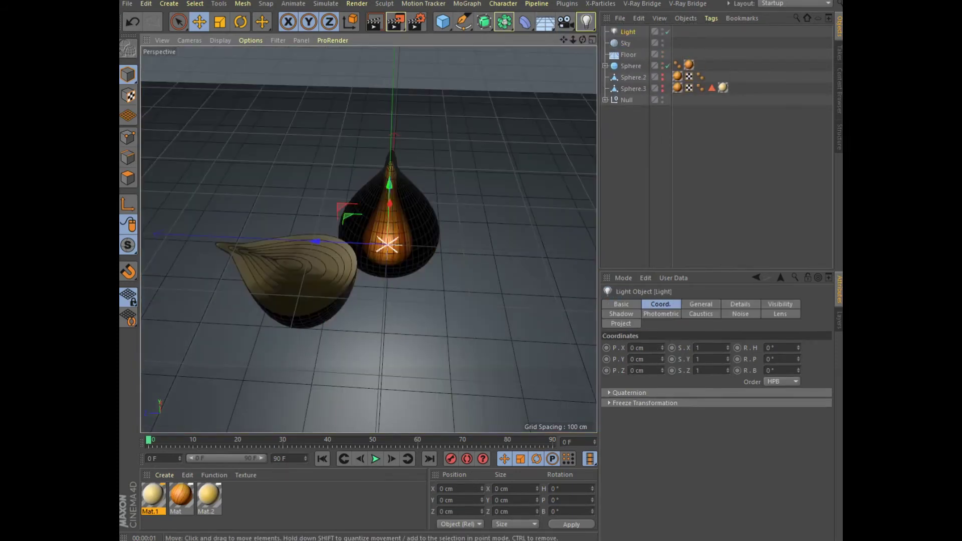
{"action": "left_click_drag", "start_coordinate": [390, 200], "coordinate": [393, 64]}
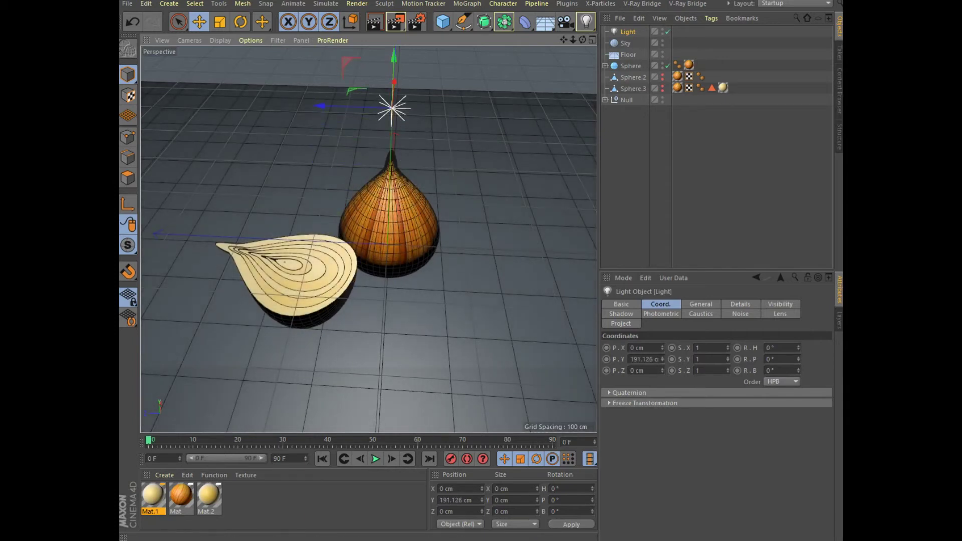
{"action": "left_click", "coordinate": [375, 21]}
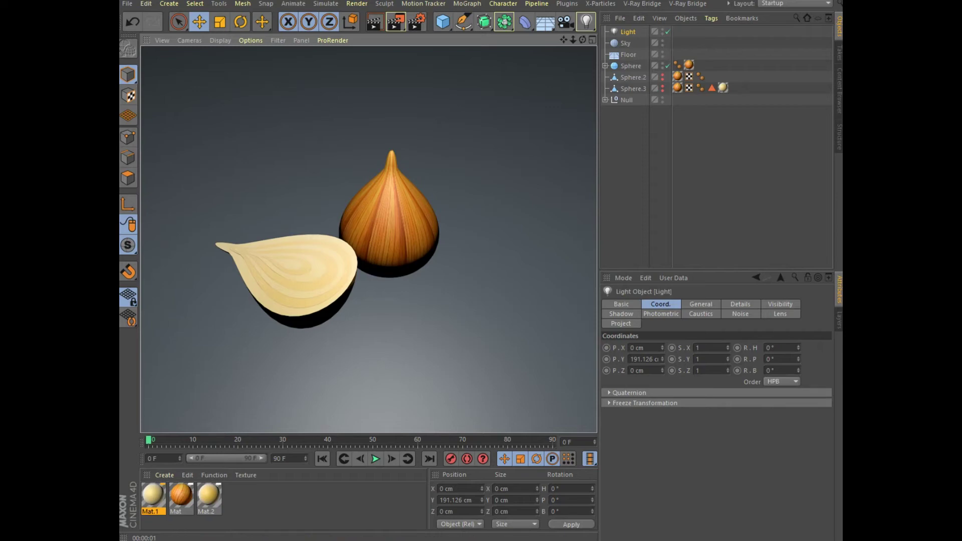
{"action": "key", "text": "Escape"}
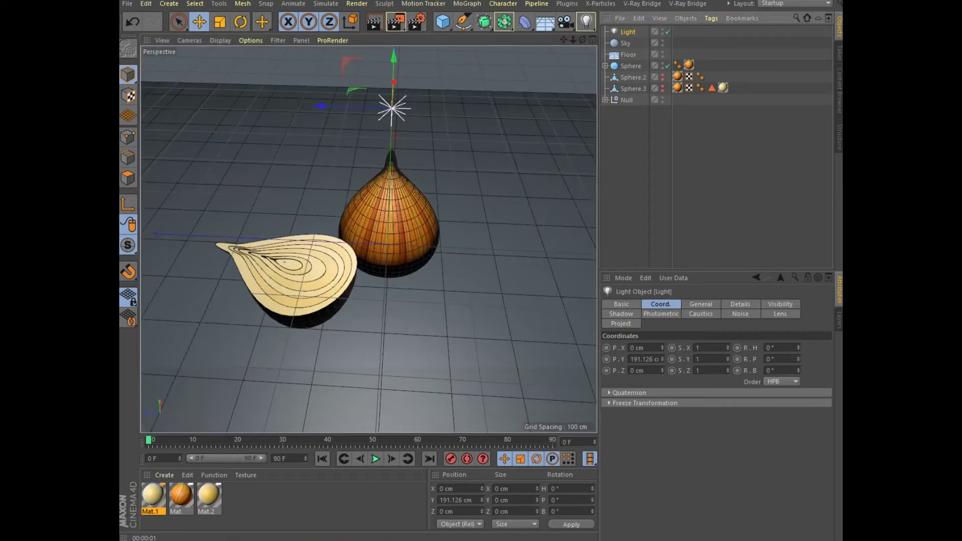
{"action": "left_click", "coordinate": [700, 305]}
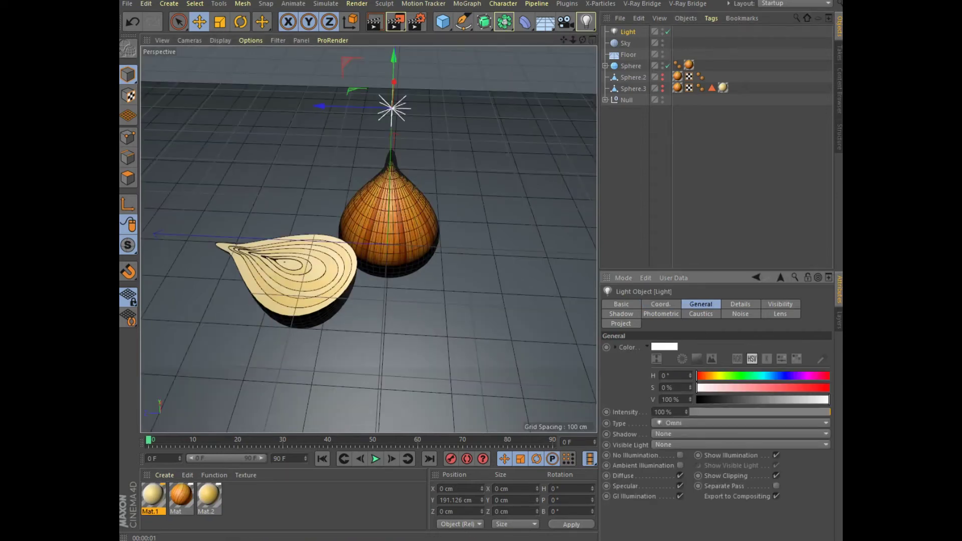
- Set the light's shadow type to Area and render to check the soft shadows
{"action": "left_click", "coordinate": [740, 444]}
{"action": "left_click", "coordinate": [664, 456]}
{"action": "left_click", "coordinate": [740, 423]}
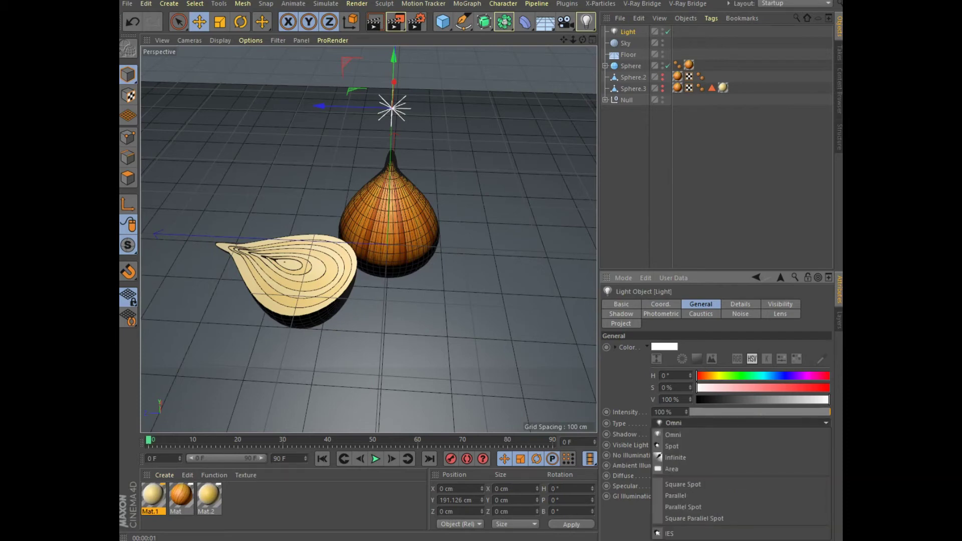
{"action": "key", "text": "Escape"}
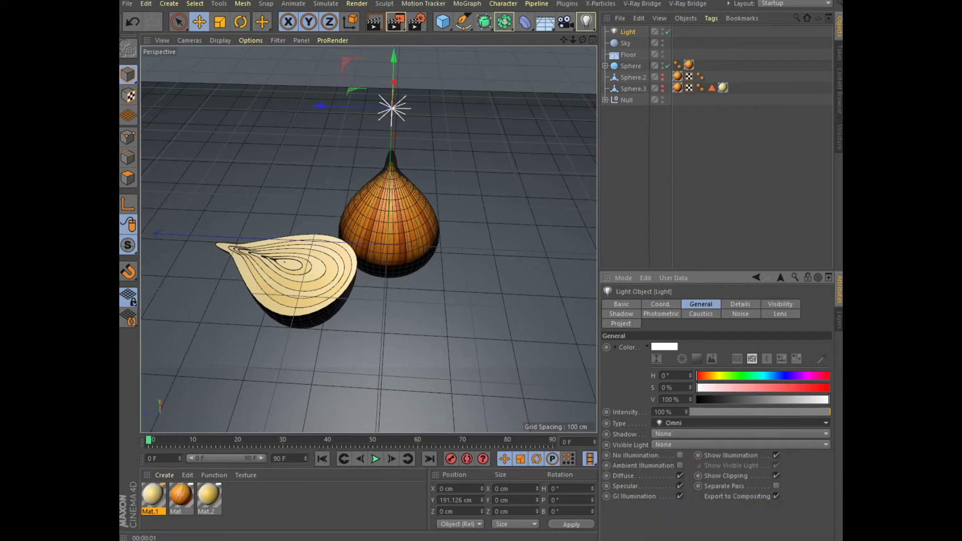
{"action": "left_click", "coordinate": [741, 434]}
{"action": "left_click", "coordinate": [702, 467]}
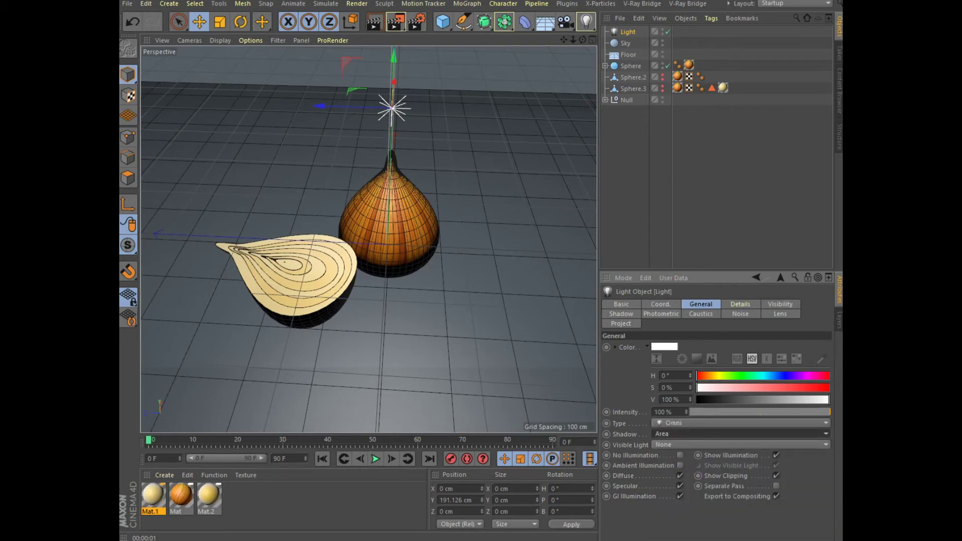
{"action": "key", "text": "ctrl+r"}
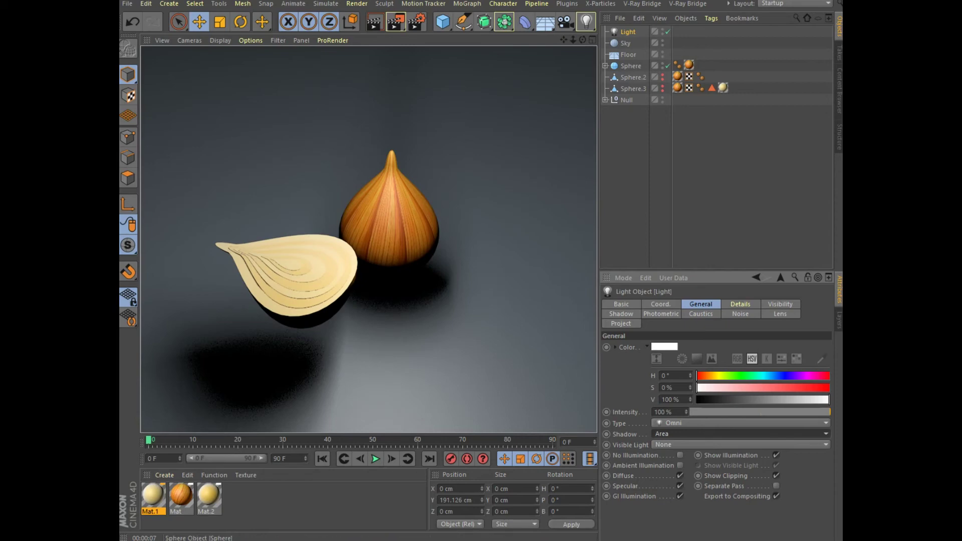
{"action": "left_click", "coordinate": [626, 100]}
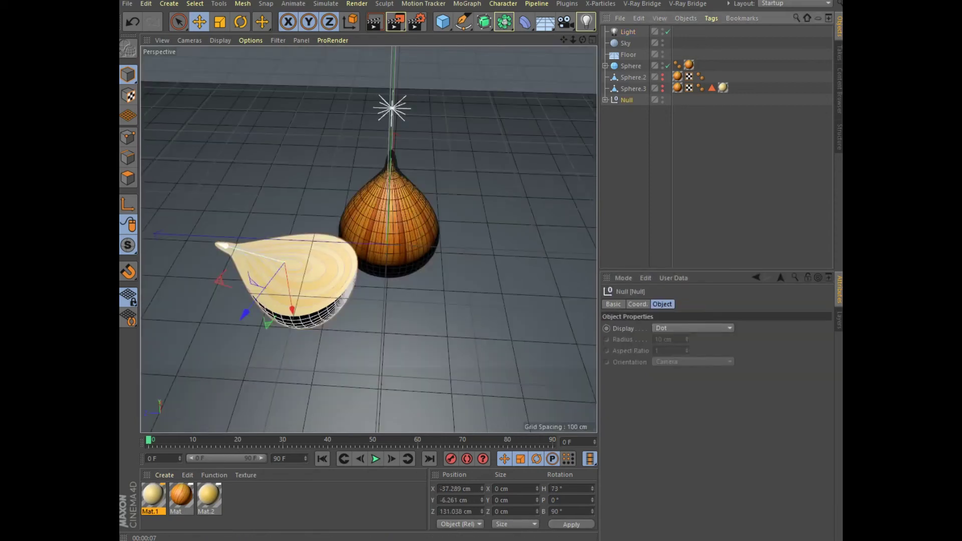
- In four-view layout, raise the Floor to about Y 0 and lift the cut half onto it
{"action": "left_click", "coordinate": [592, 39]}
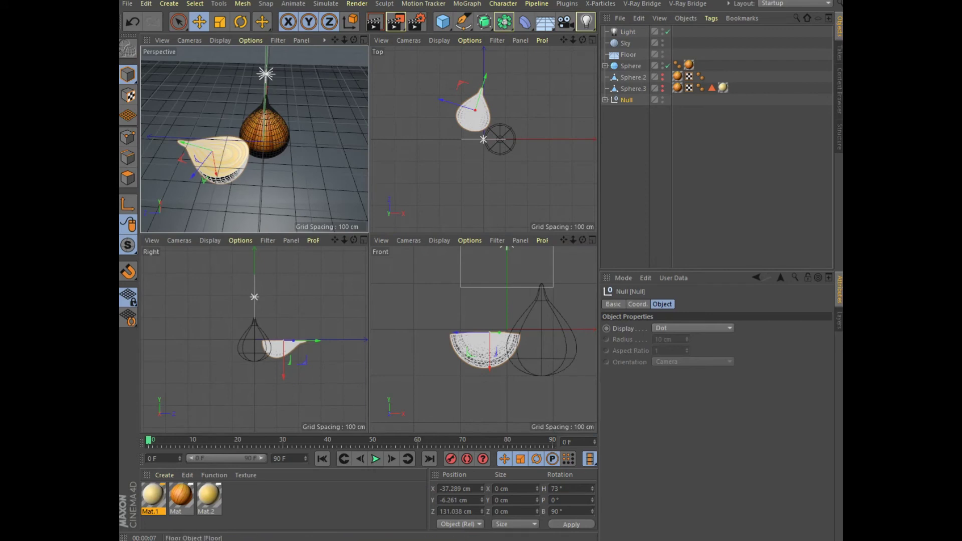
{"action": "left_click", "coordinate": [628, 54]}
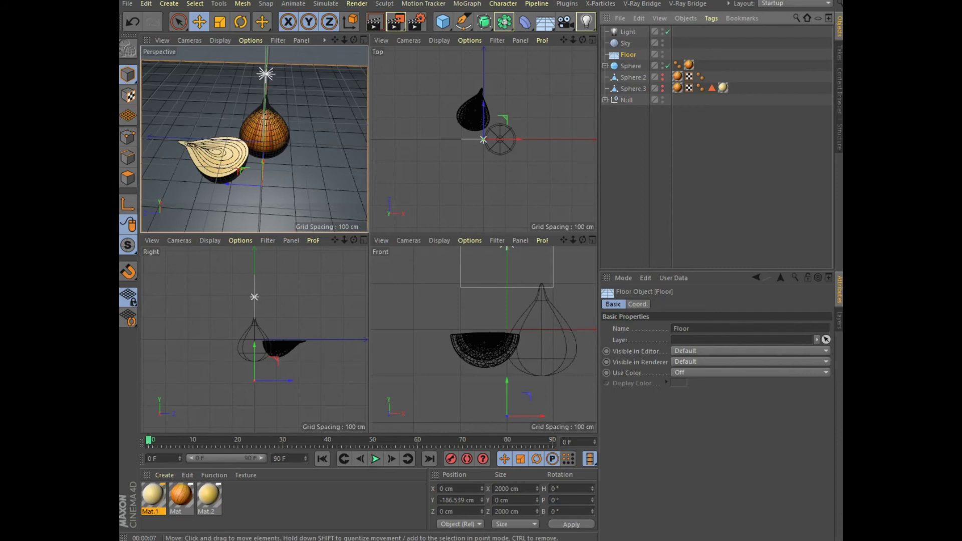
{"action": "left_click_drag", "start_coordinate": [507, 383], "coordinate": [507, 298]}
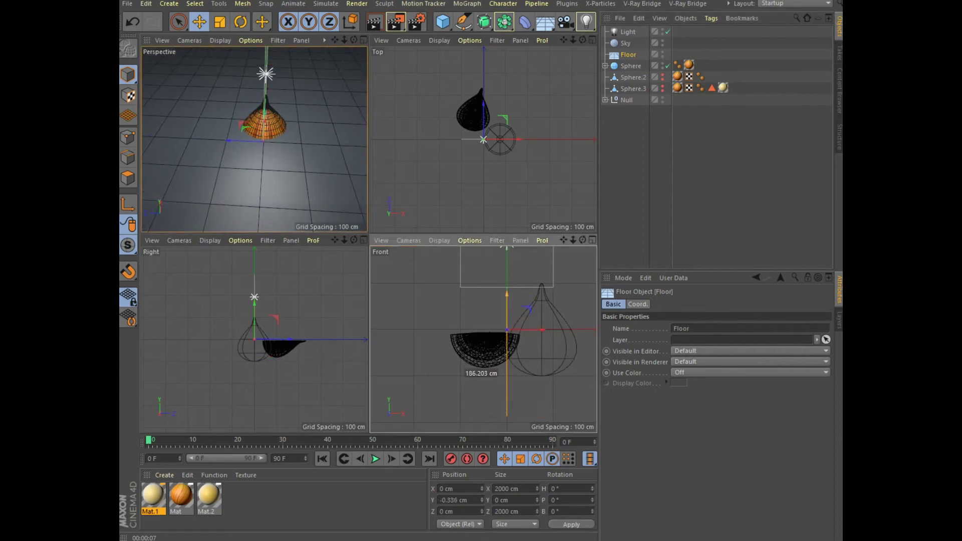
{"action": "left_click", "coordinate": [626, 99]}
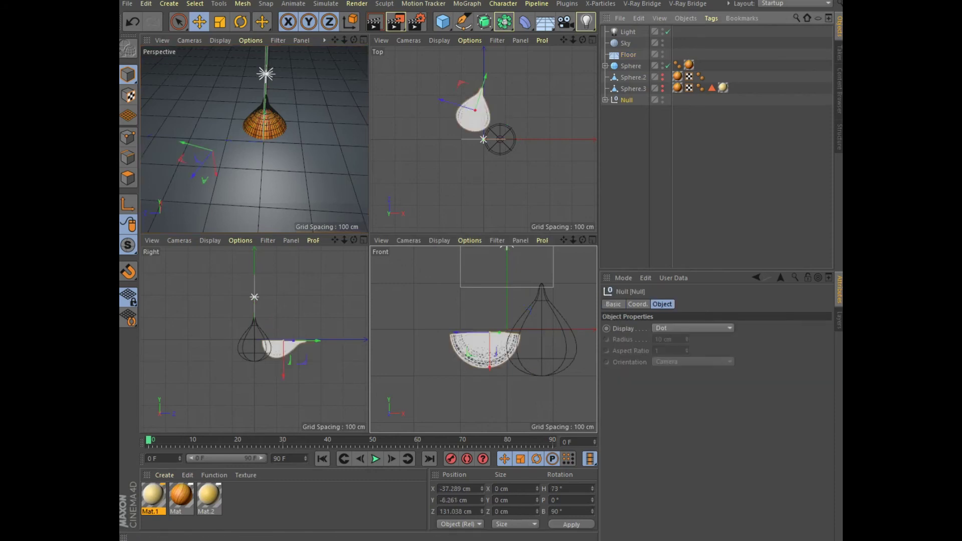
{"action": "left_click_drag", "start_coordinate": [481, 351], "coordinate": [481, 313]}
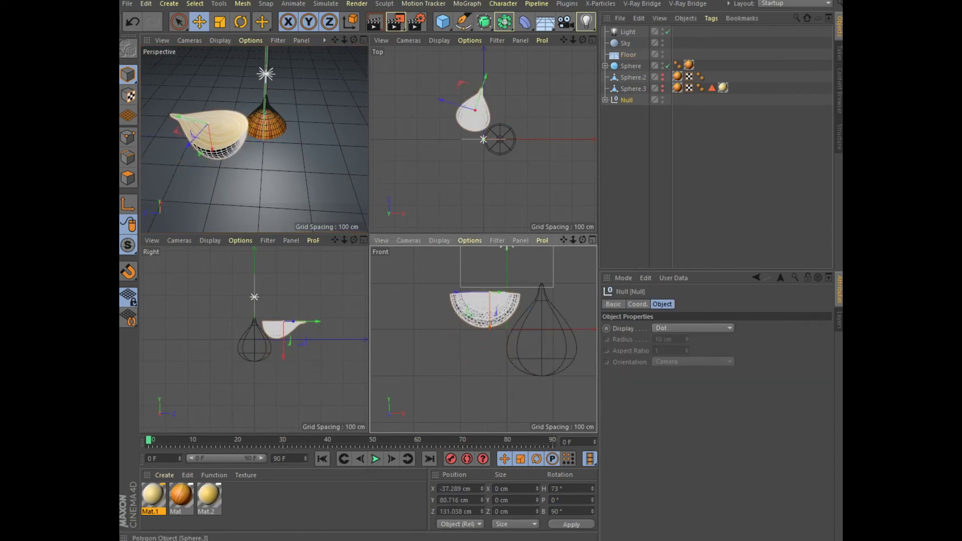
- Lift the whole onion to Y 109.027 cm and render both onions in perspective
{"action": "left_click", "coordinate": [541, 346]}
{"action": "left_click_drag", "start_coordinate": [541, 346], "coordinate": [536, 298]}
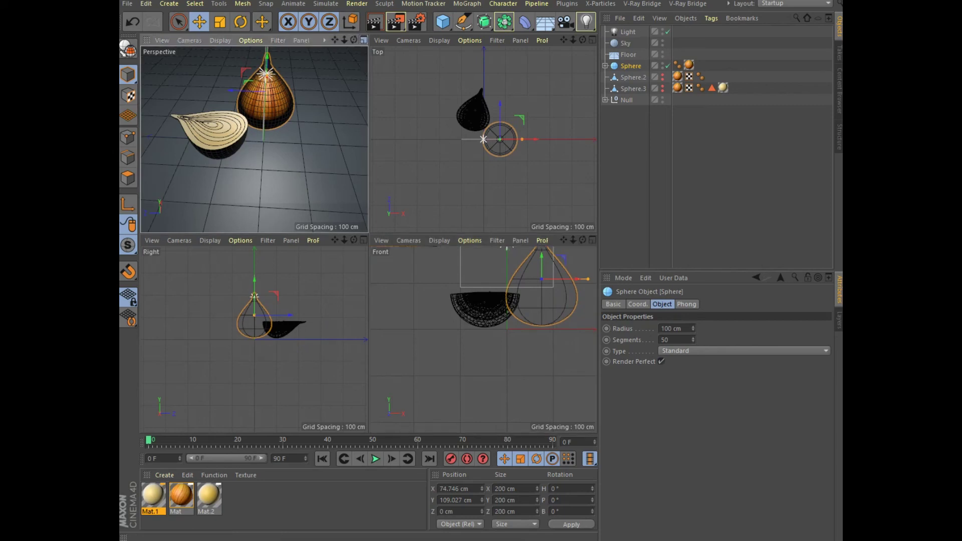
{"action": "key", "text": "F1"}
{"action": "mouse_move", "coordinate": [341, 236]}
{"action": "left_mouse_down", "text": "alt"}
{"action": "mouse_move", "coordinate": [369, 240]}
{"action": "mouse_move", "coordinate": [359, 210]}
{"action": "left_mouse_up", "text": "alt"}
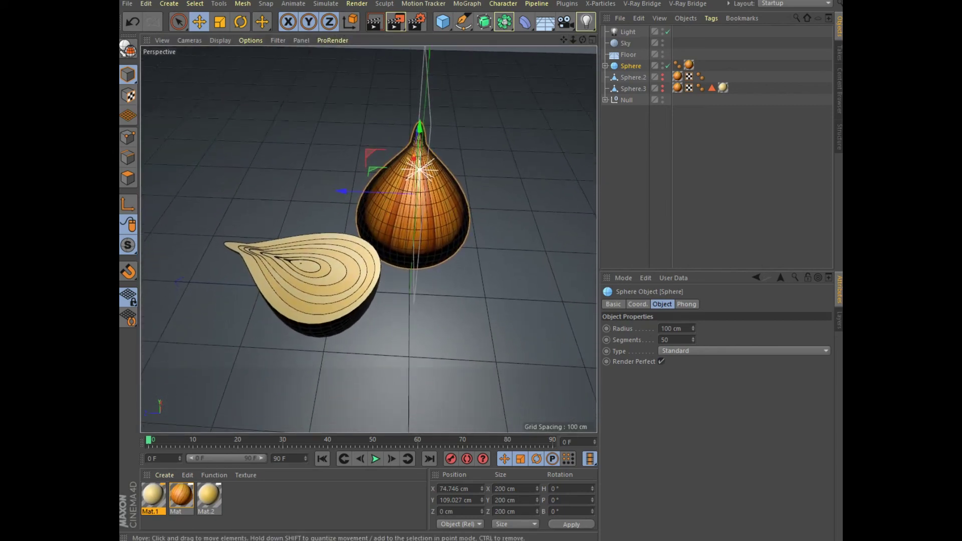
{"action": "left_click", "coordinate": [375, 21]}
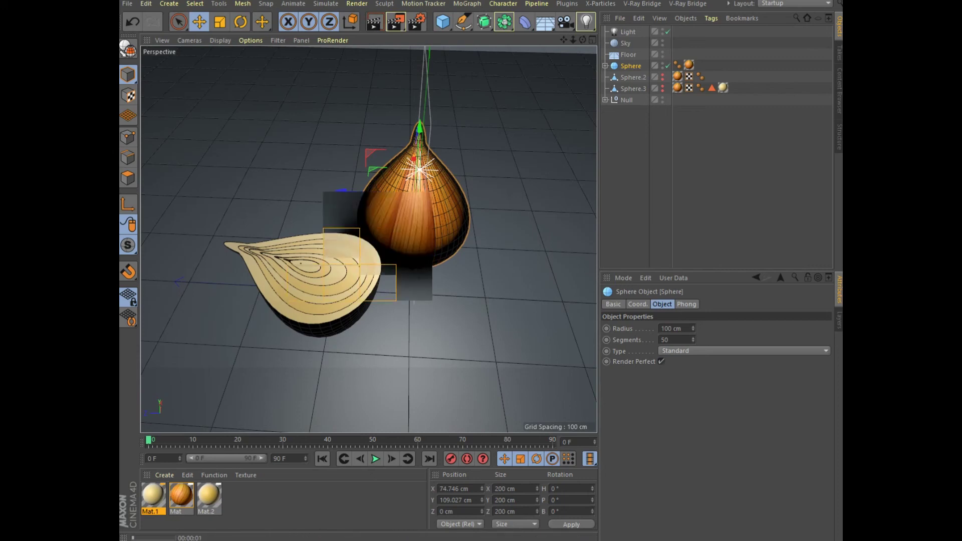